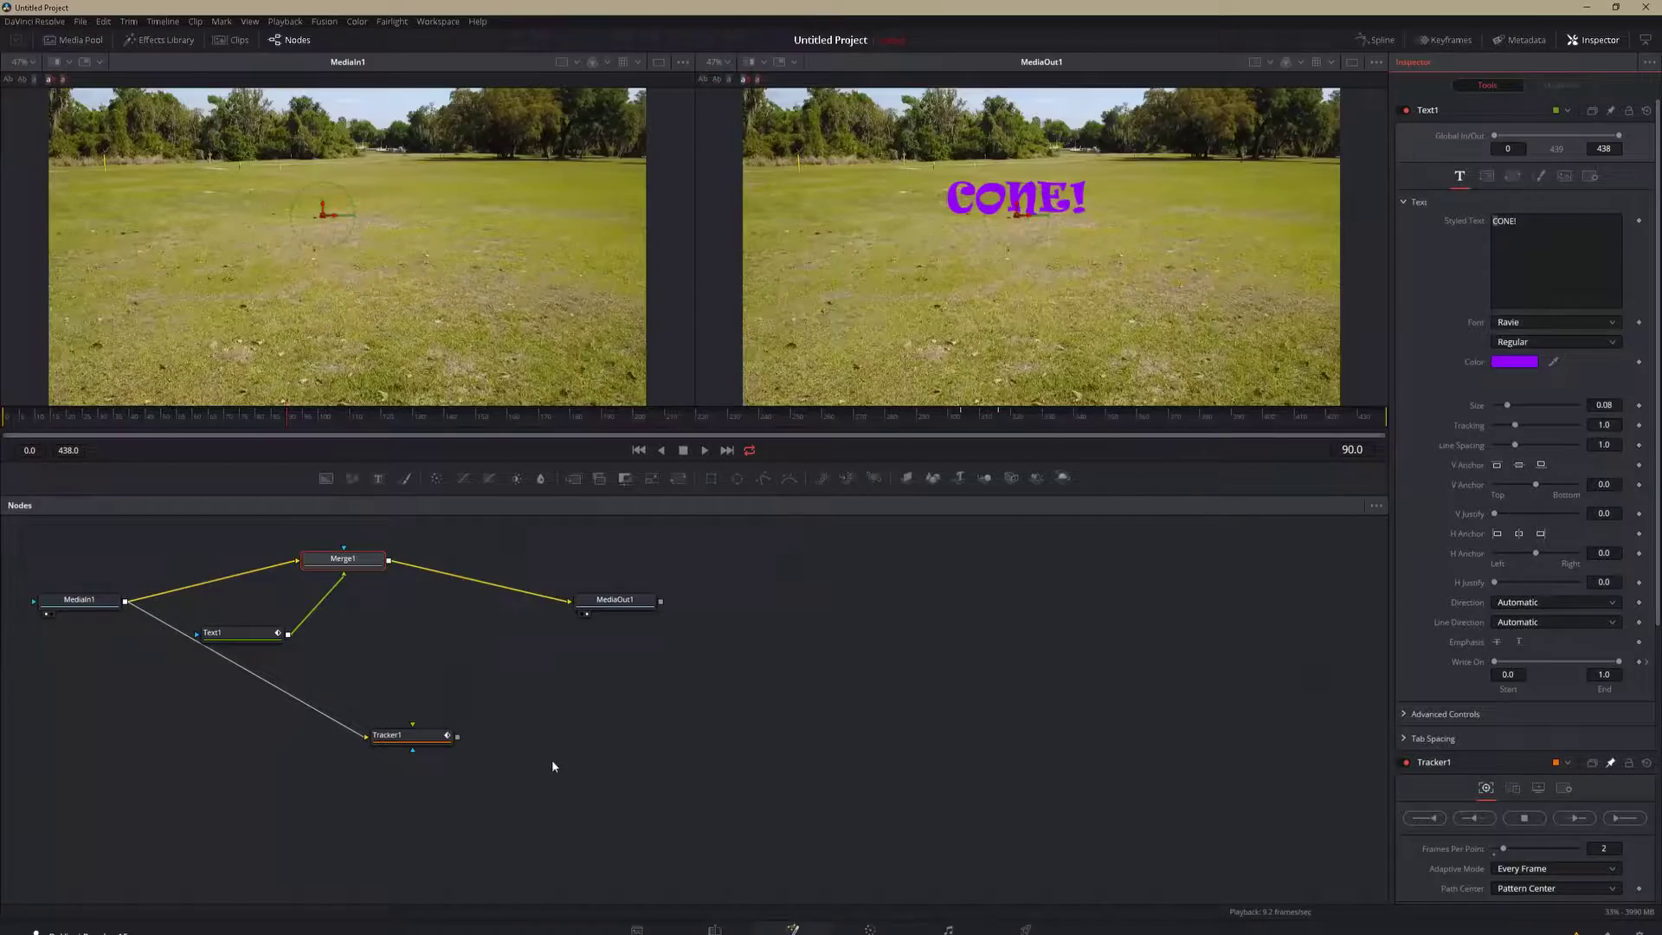
Select every node of the old cone composition and go back to the Edit page timeline.
left_click_drag(626, 755, 39, 533)
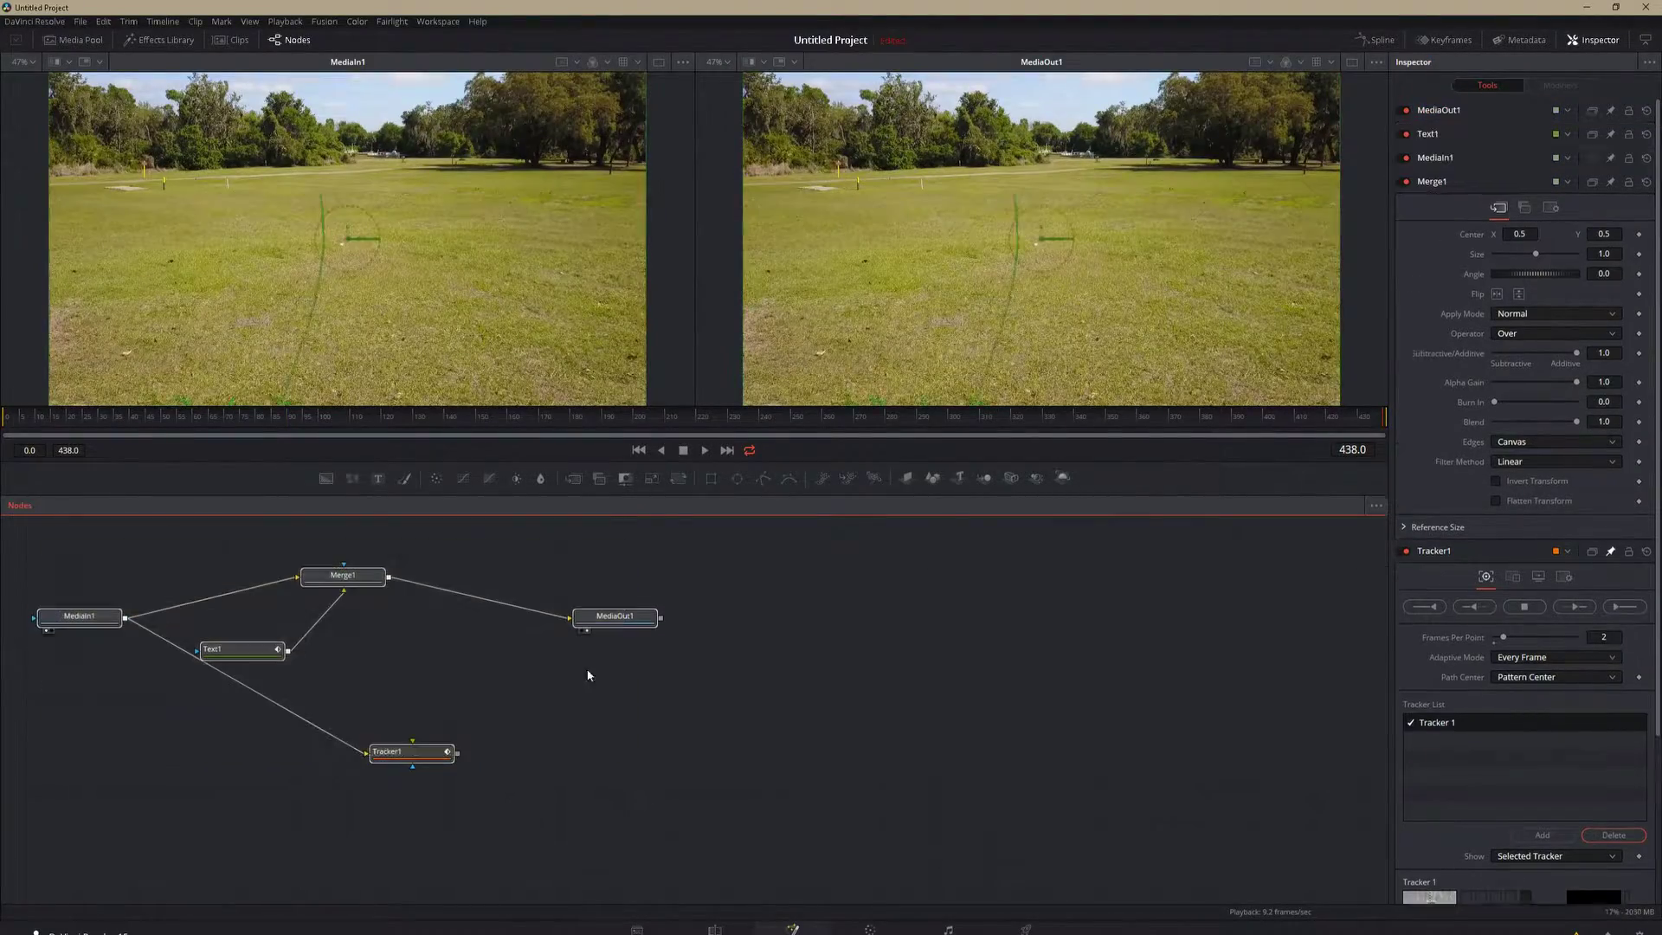
left_click(714, 928)
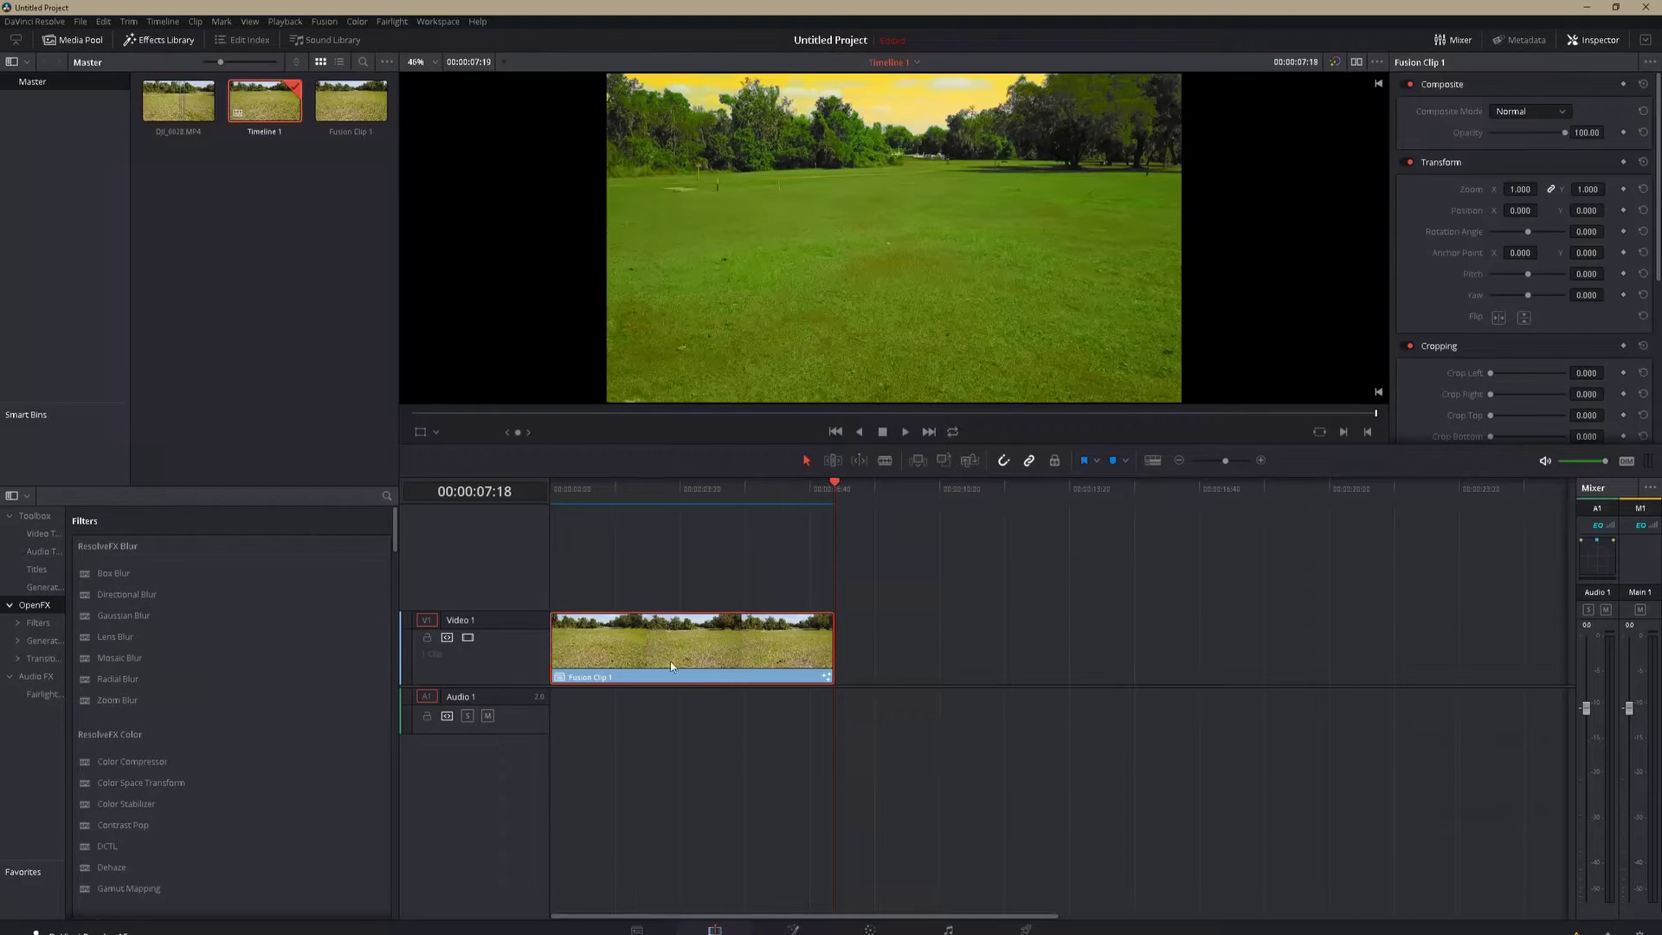
Replace Fusion Clip 1 with DJI_0028.MP4 at the start of Video 1.
key("Delete")
left_click(171, 120)
double_click(168, 114)
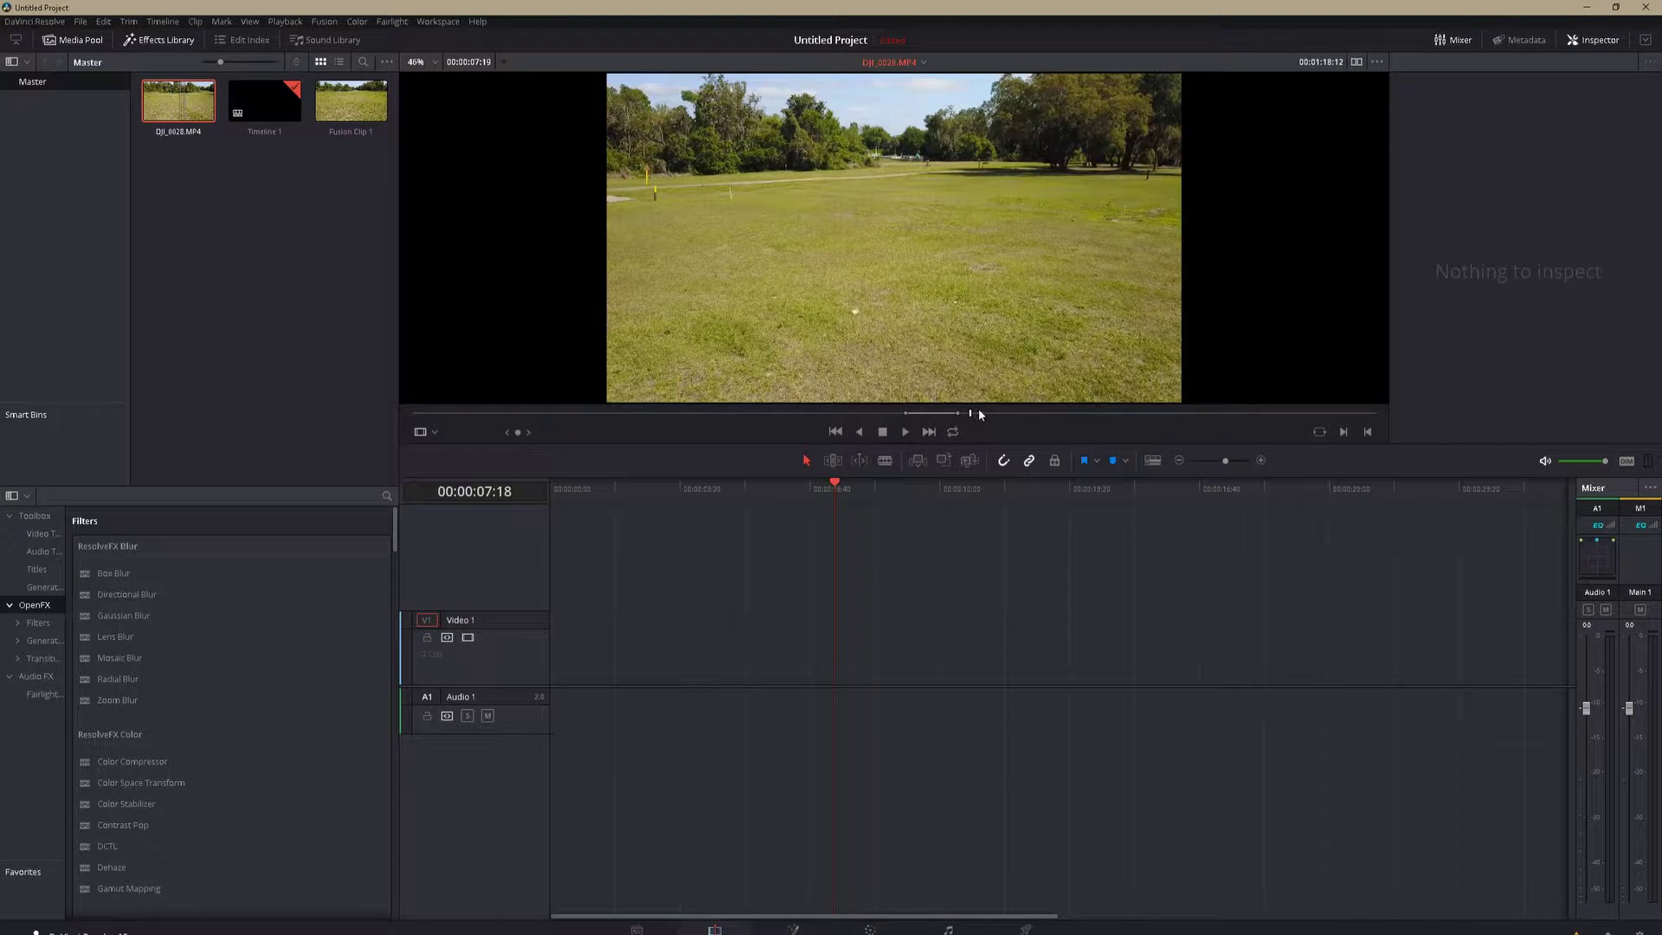
left_click_drag(882, 266, 588, 640)
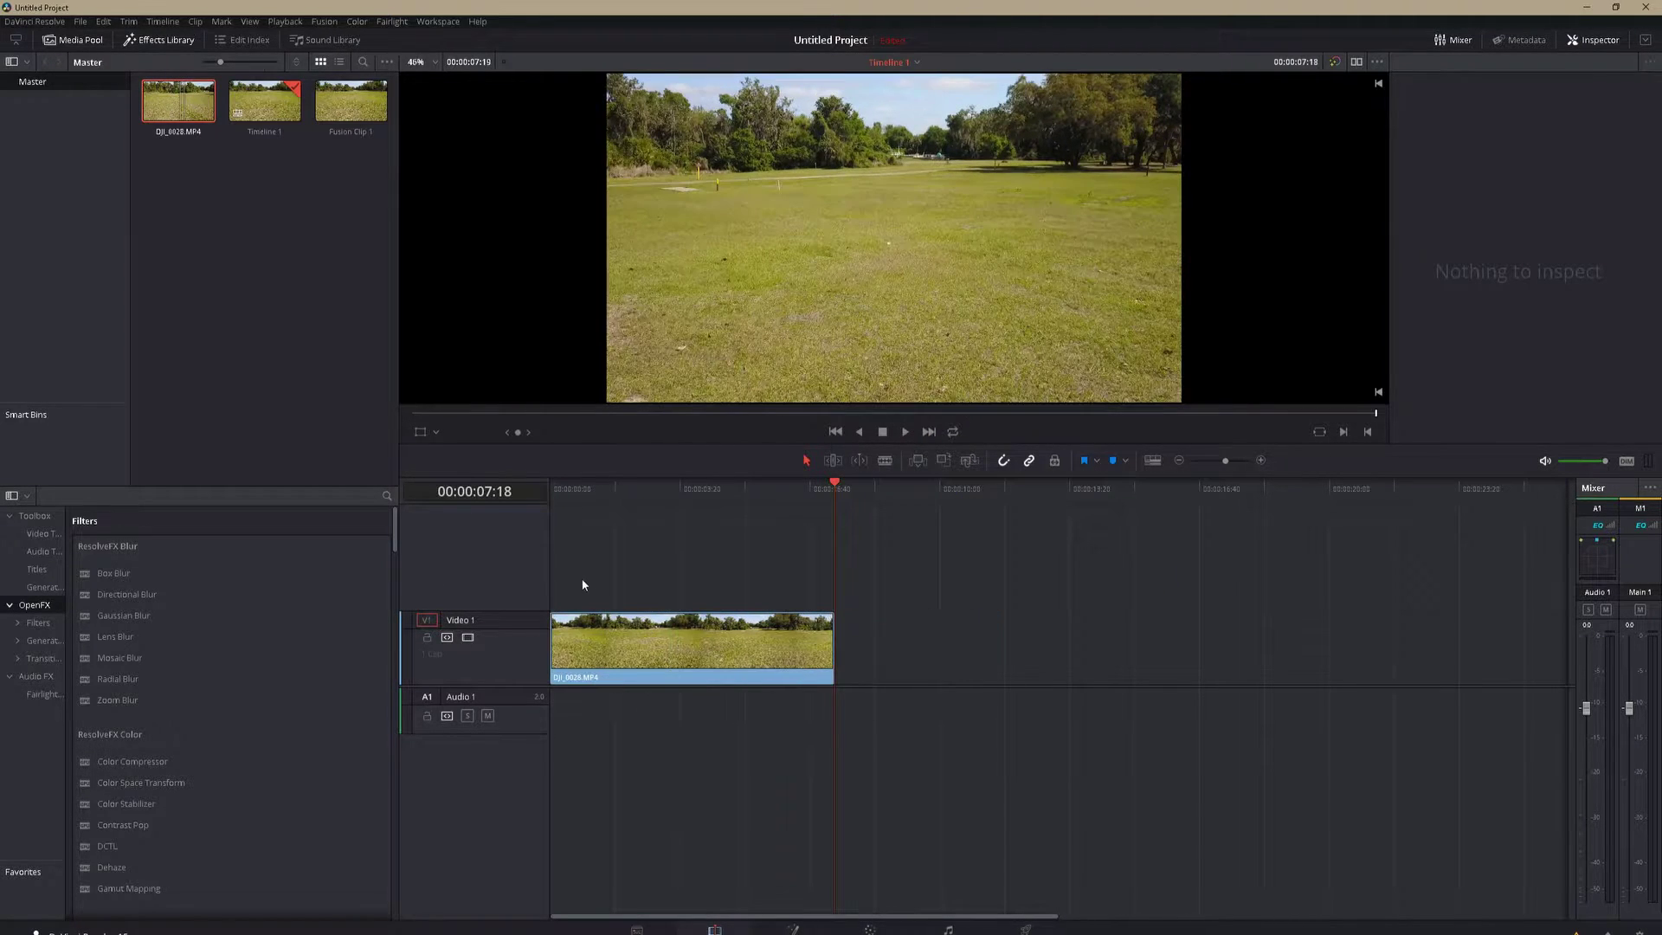
left_click(587, 641)
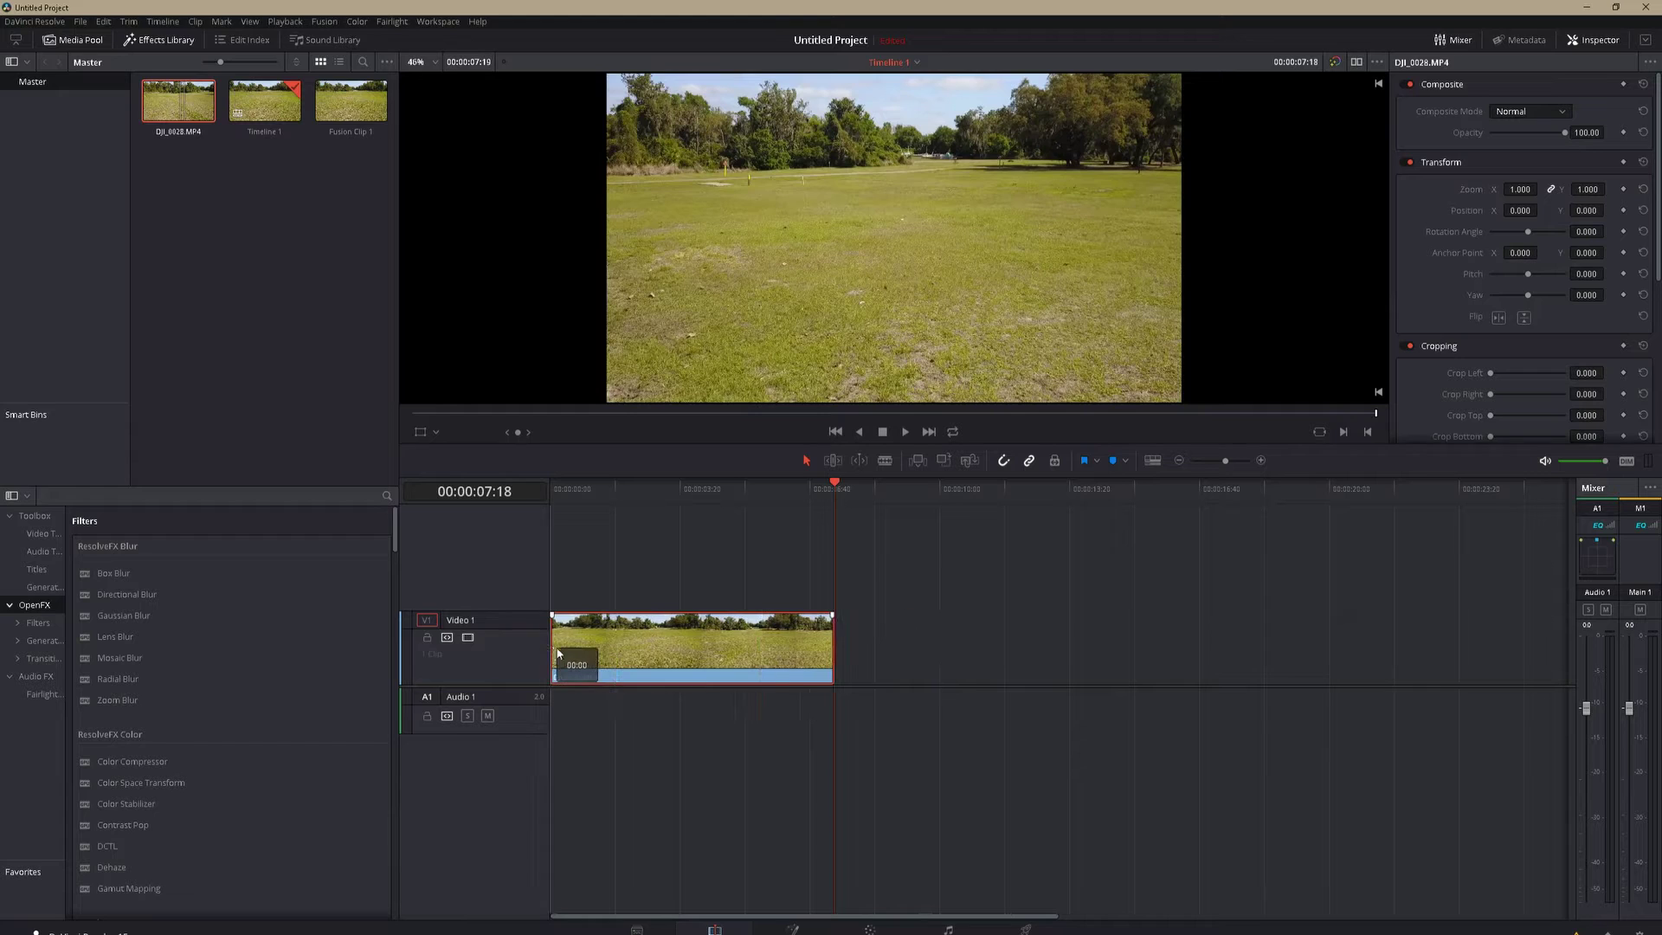
Convert the drone clip on the timeline into Fusion Clip 2.
right_click(668, 659)
left_click(624, 644)
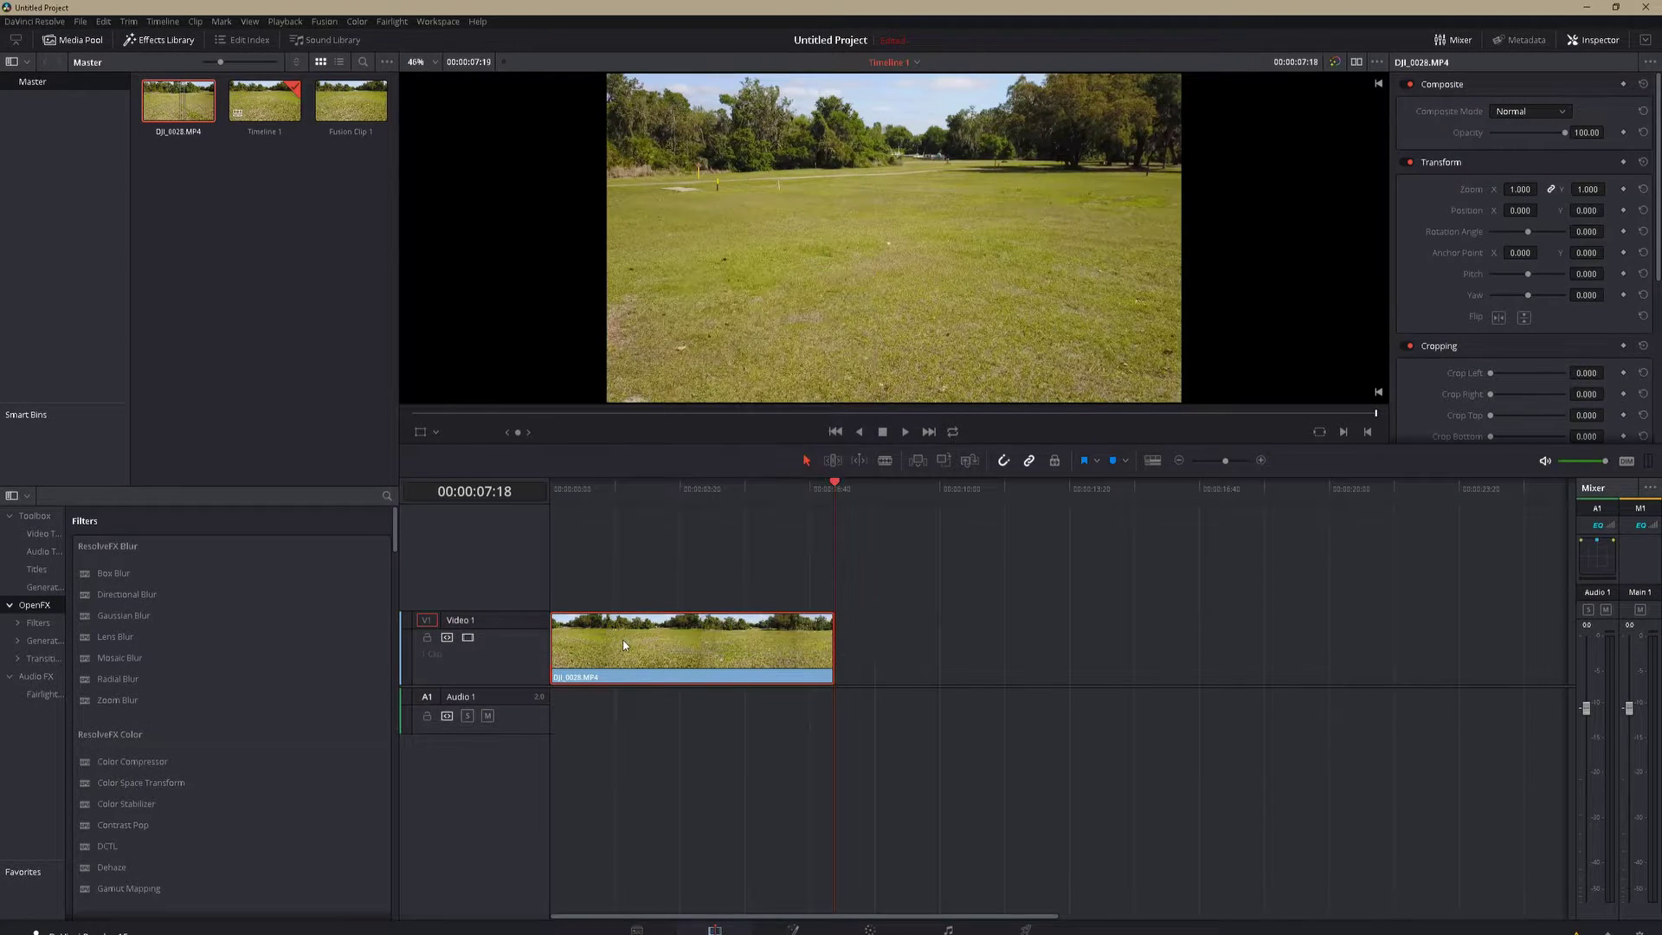
right_click(624, 645)
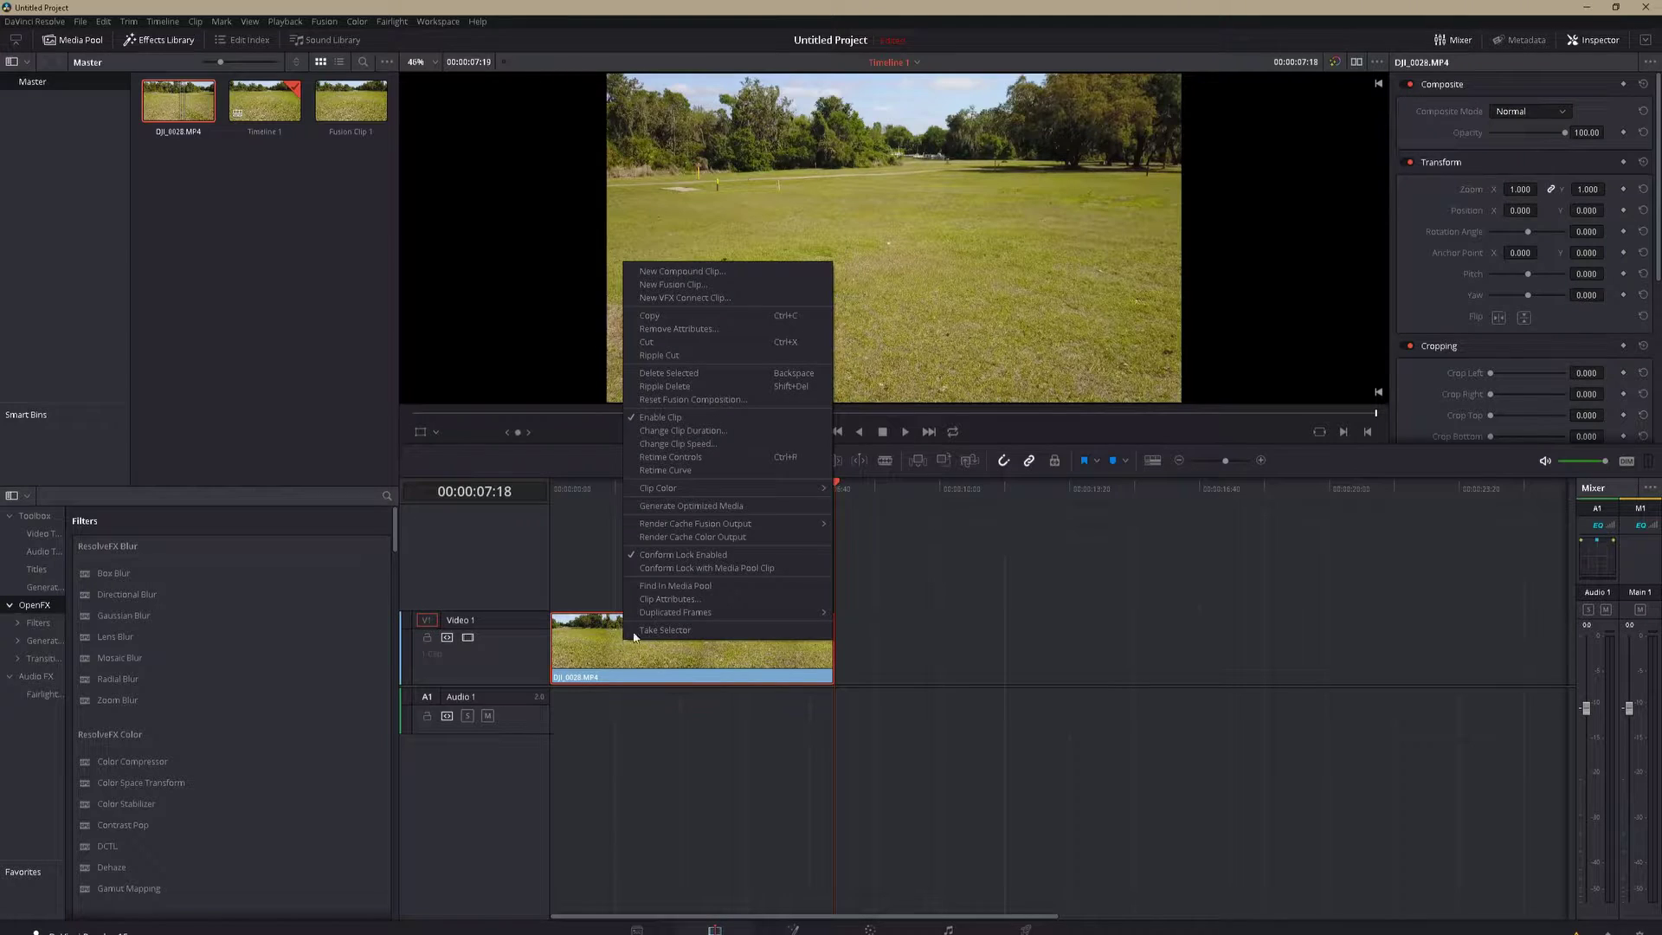
left_click(668, 284)
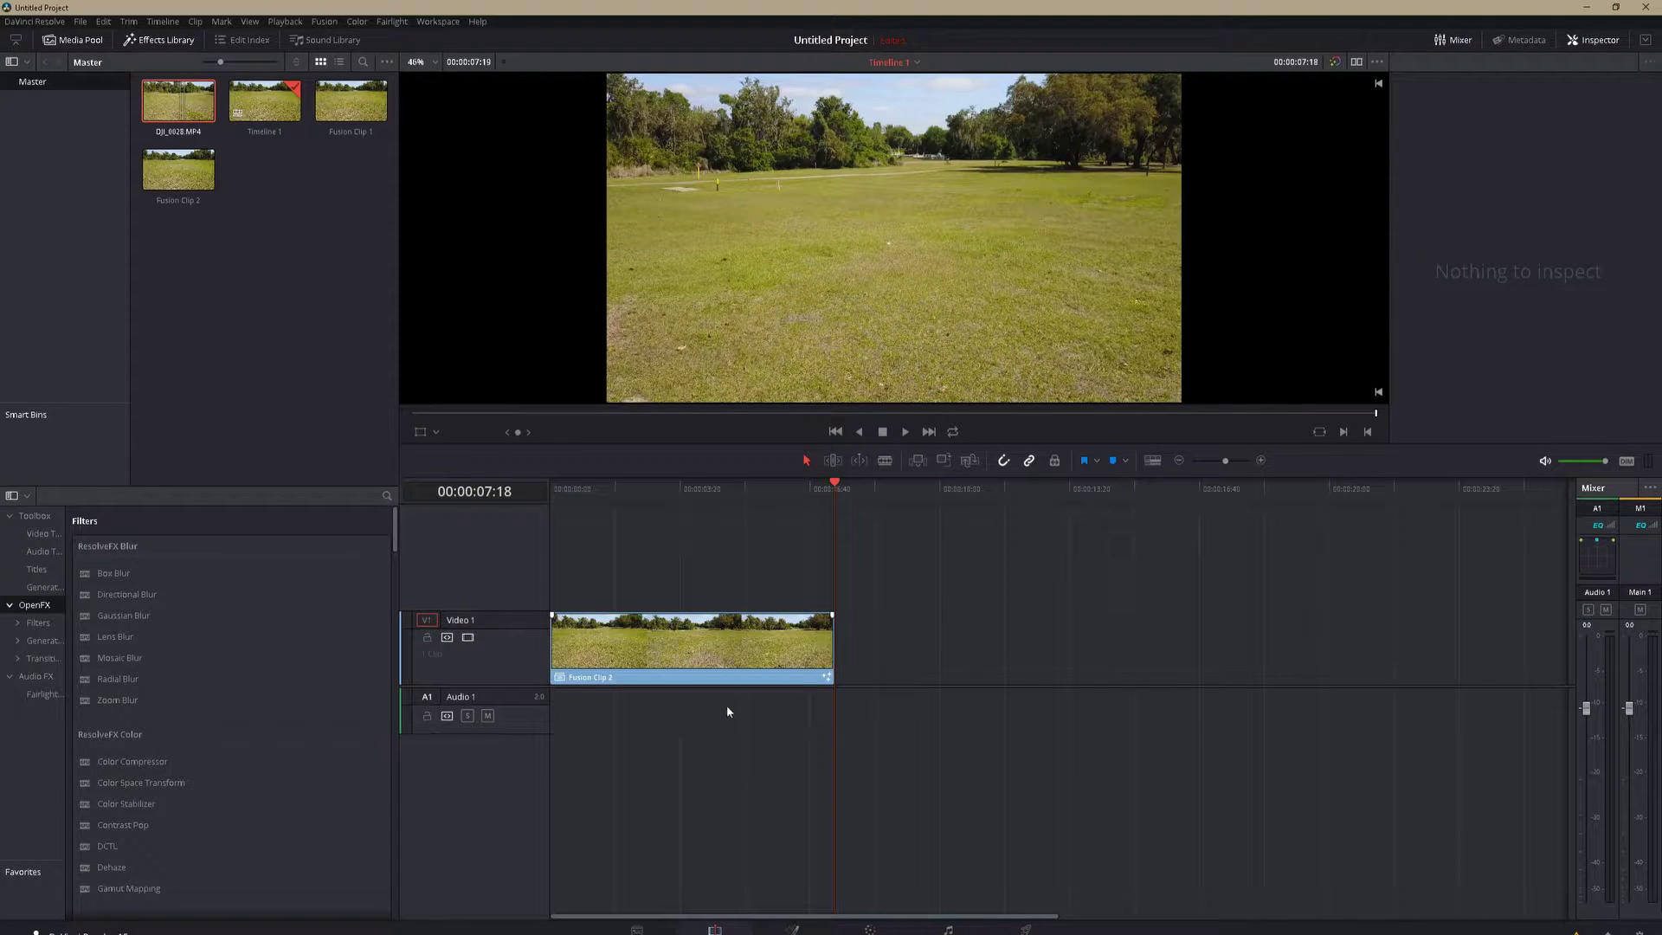
left_click(726, 675)
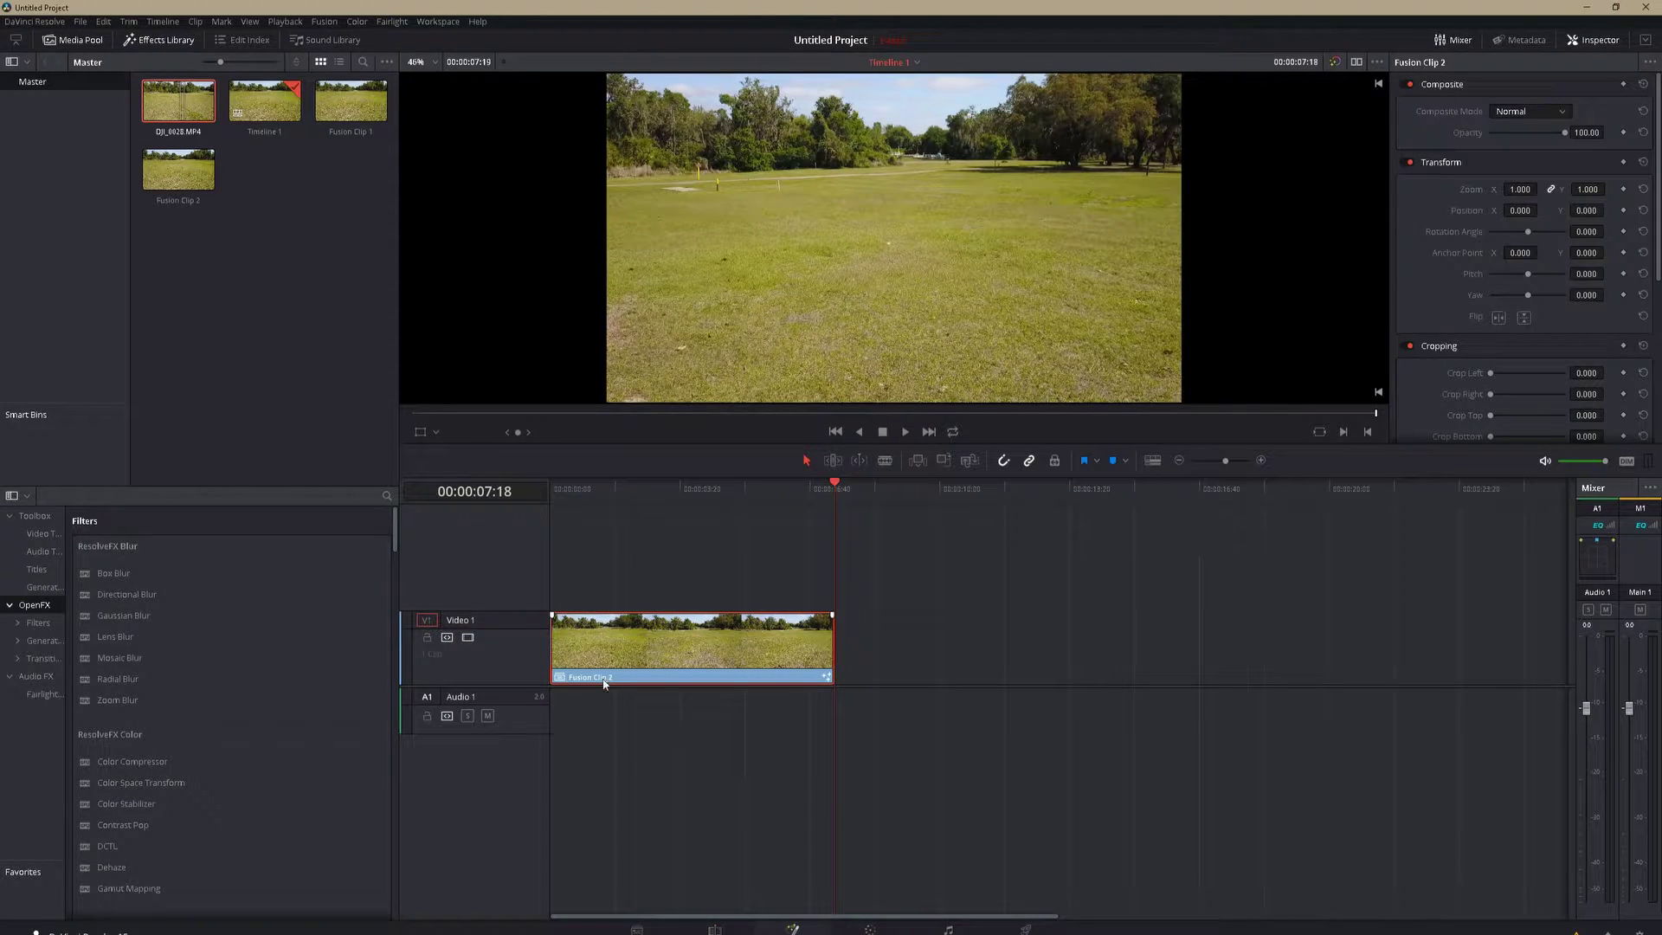
Open Fusion Clip 2 in Fusion and rearrange the MediaIn1 and MediaOut1 nodes.
key("shift+5")
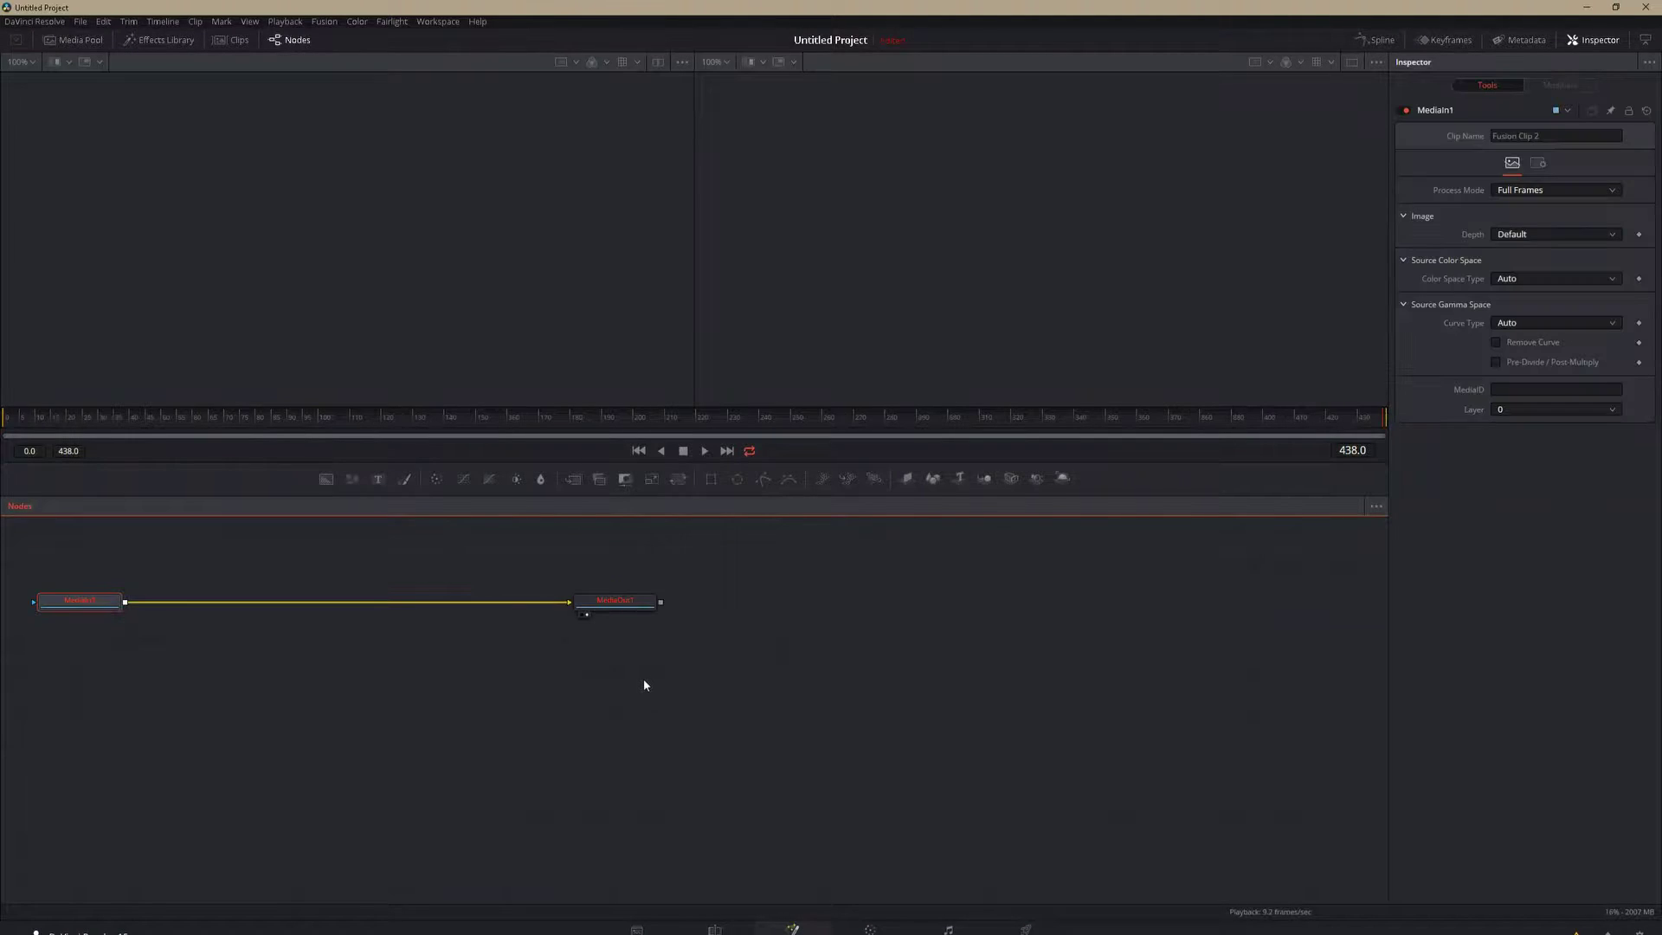
left_click_drag(87, 604, 183, 700)
left_click_drag(631, 616, 914, 661)
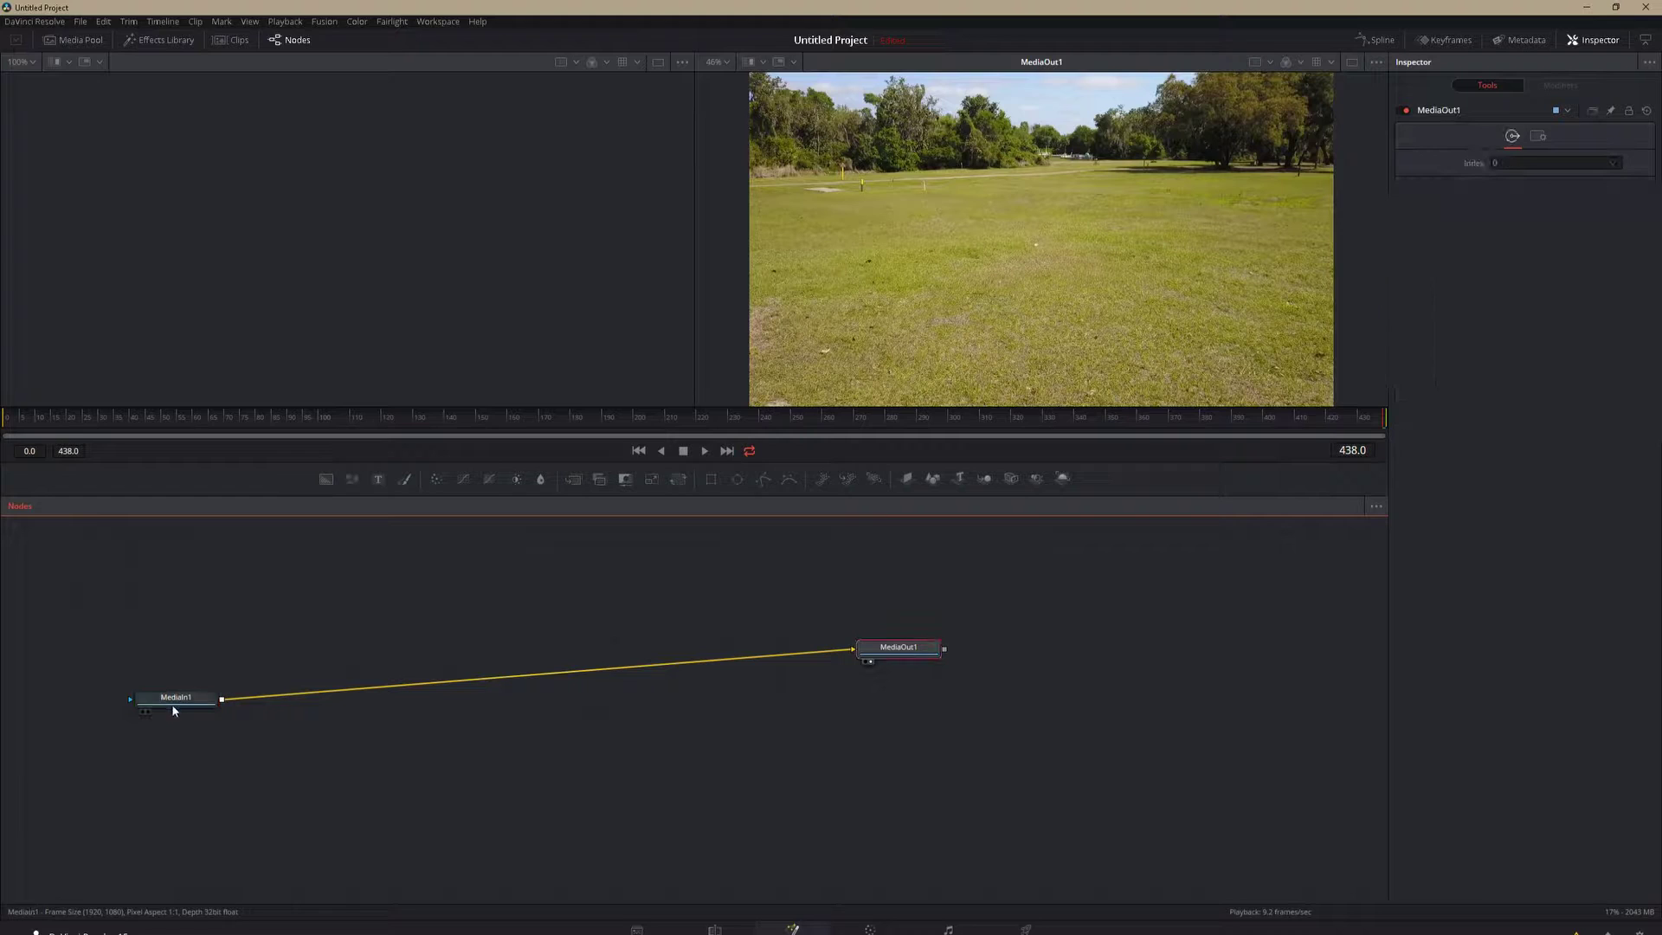
left_click_drag(173, 698, 145, 621)
left_click(302, 759)
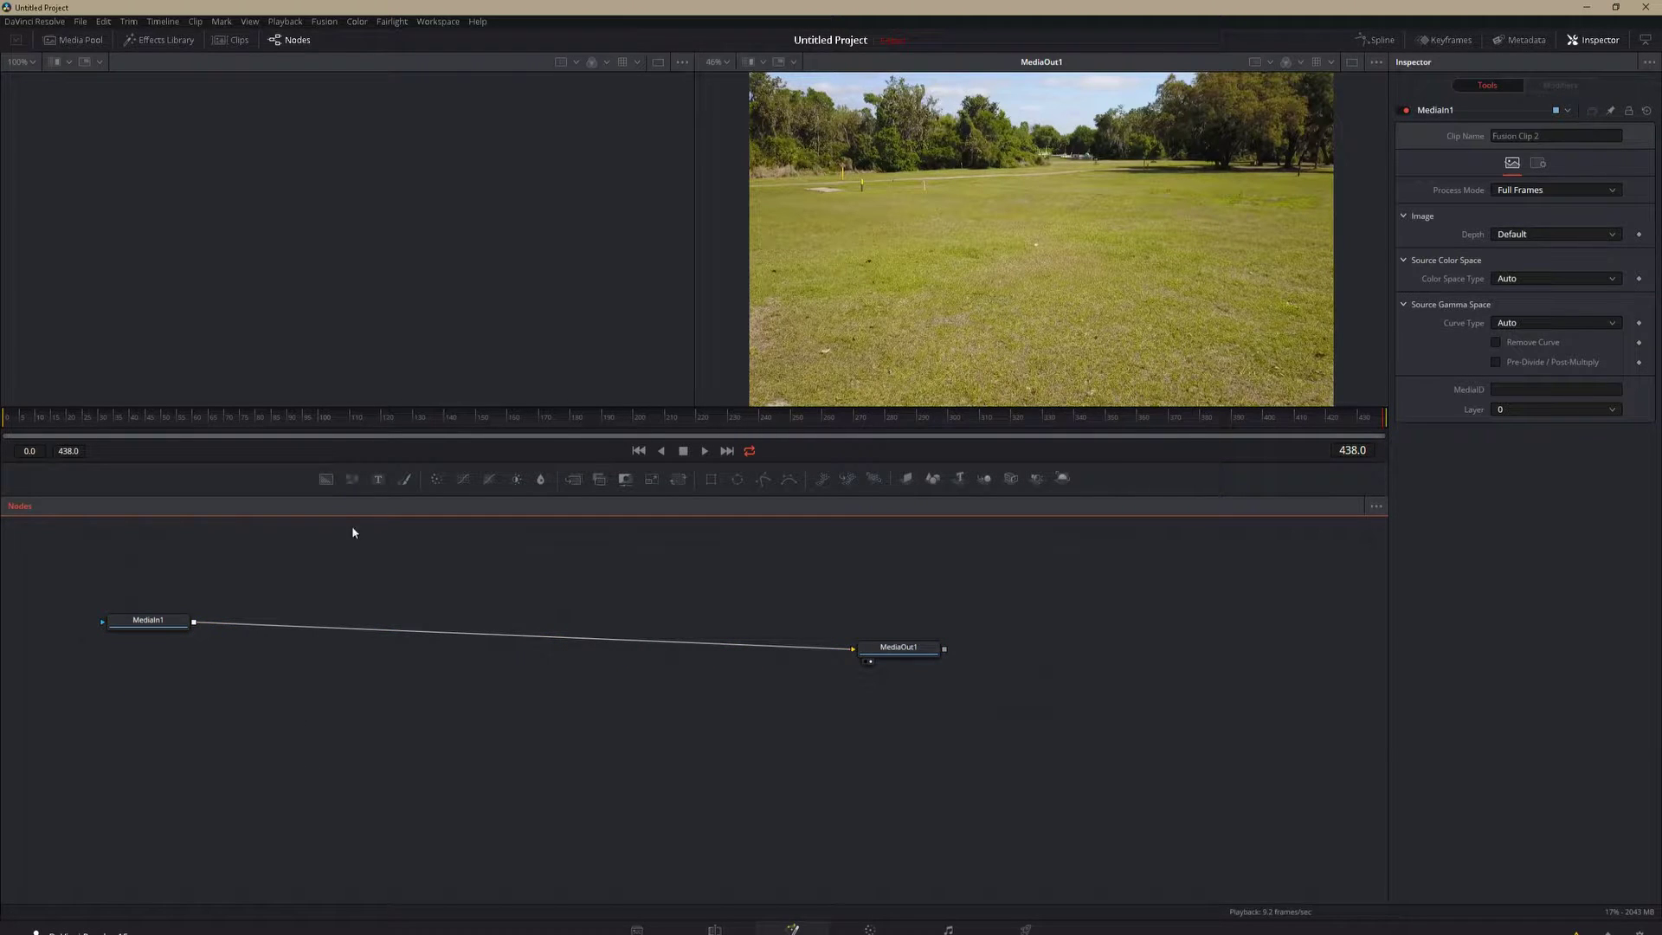
Add a Text1 node reading 'Cone', preview it, and place it under MediaIn1.
left_click(378, 478)
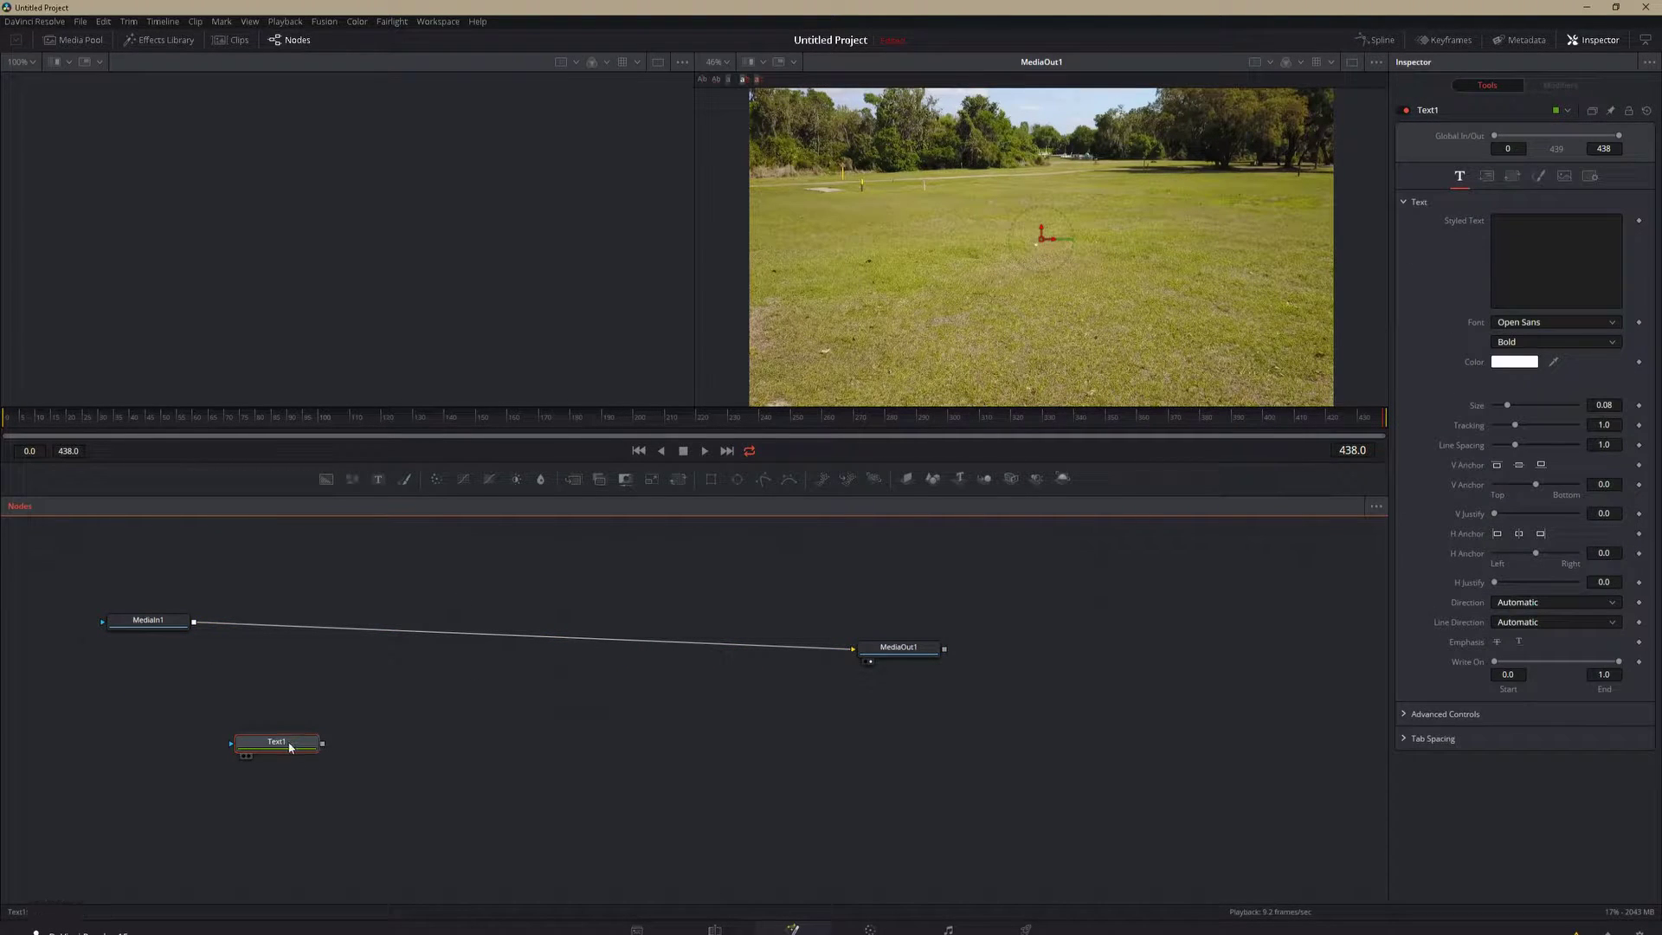
left_click_drag(290, 747, 322, 732)
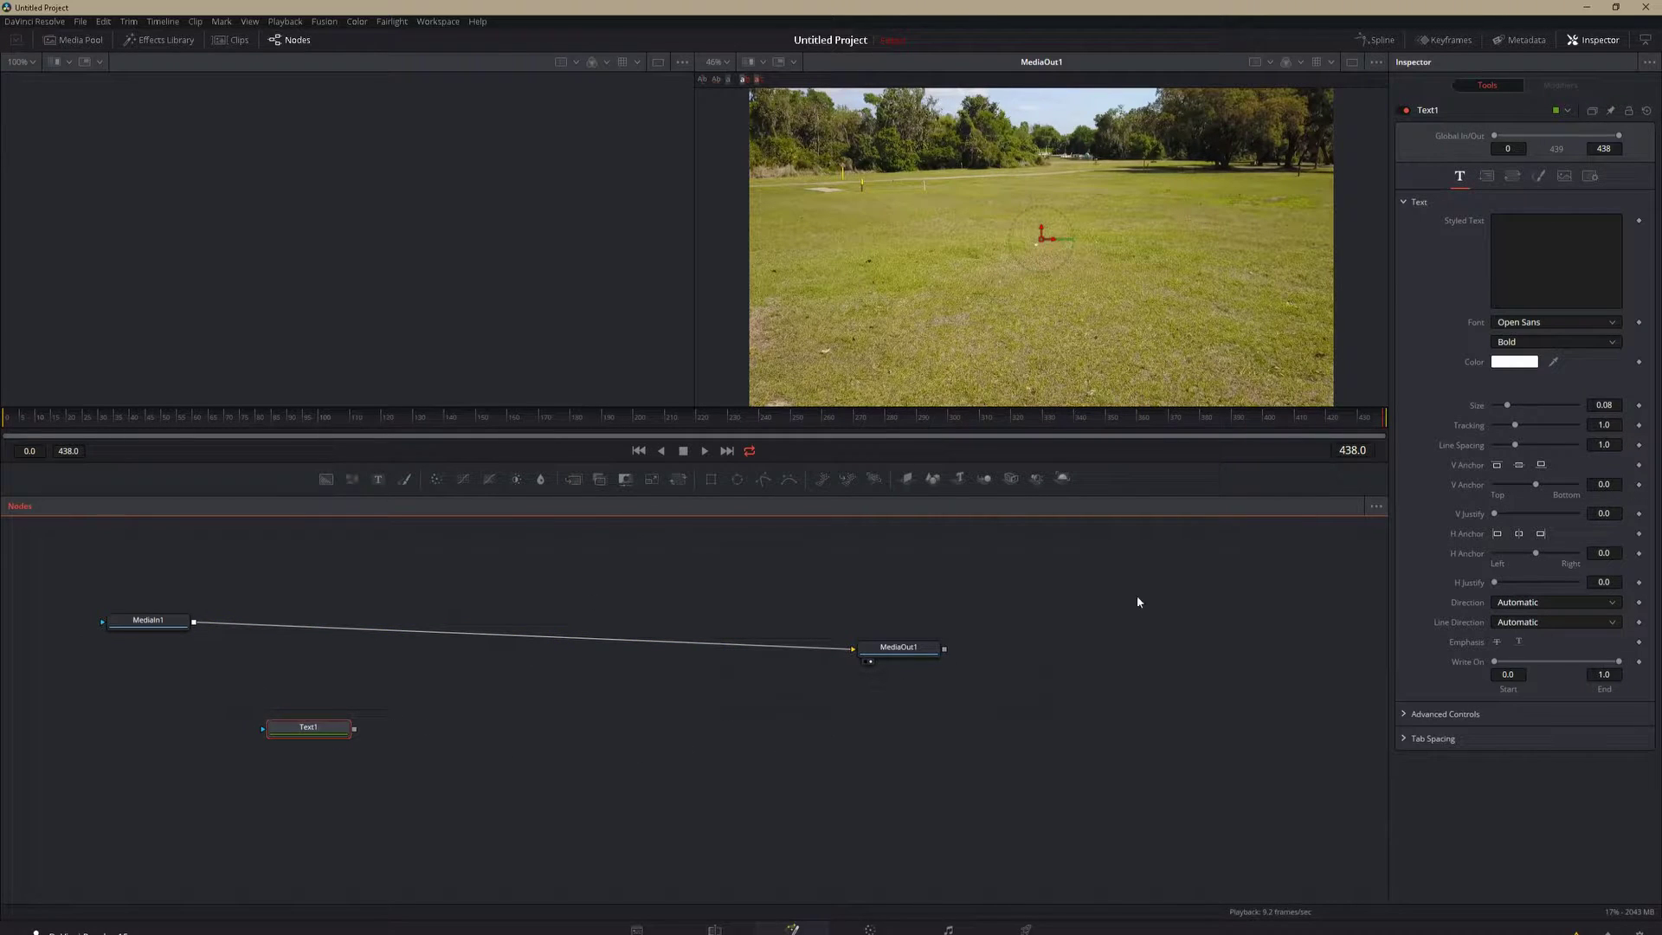
left_click(1536, 295)
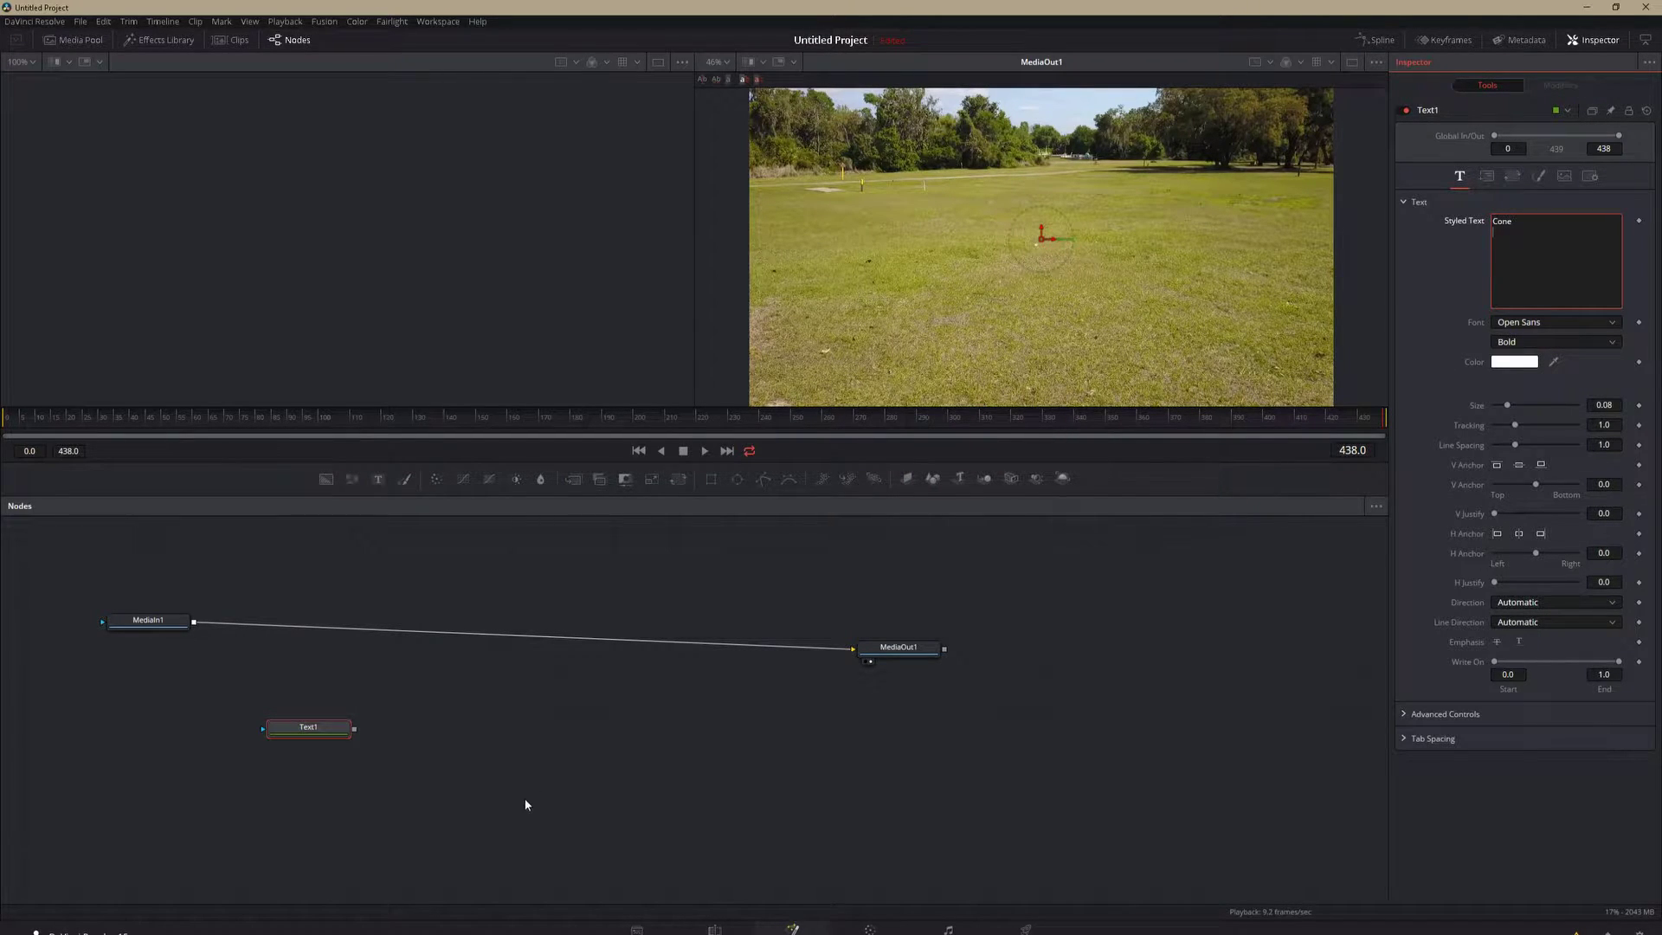
left_click(376, 734)
key("1")
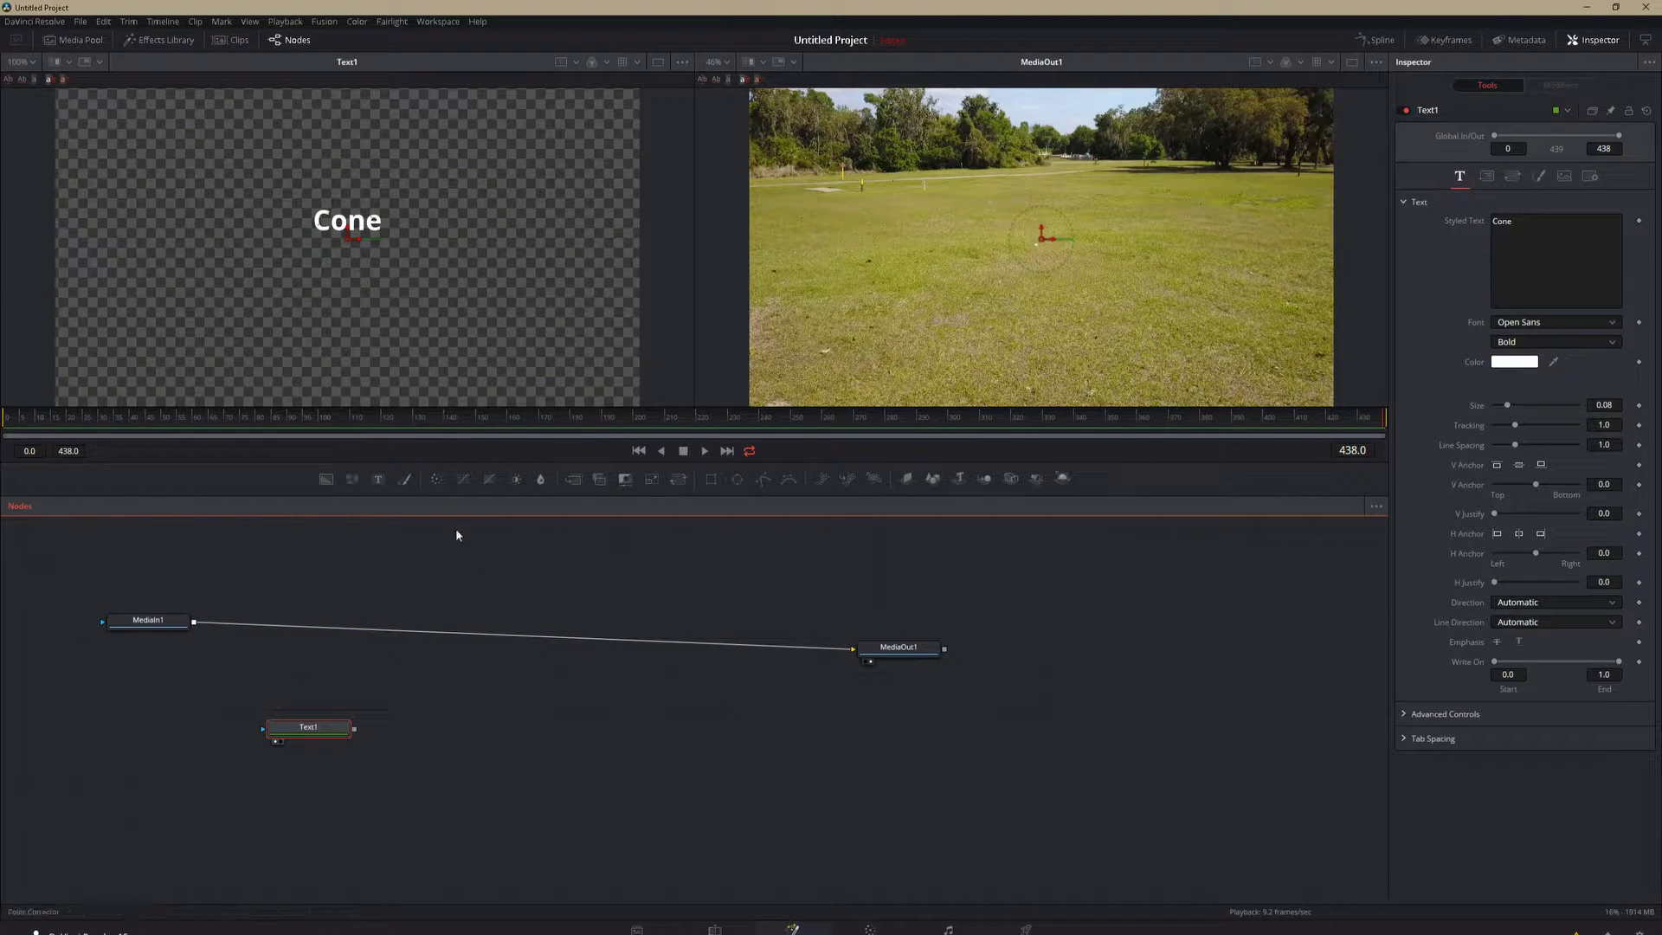
left_click_drag(331, 731, 155, 692)
left_click(182, 746)
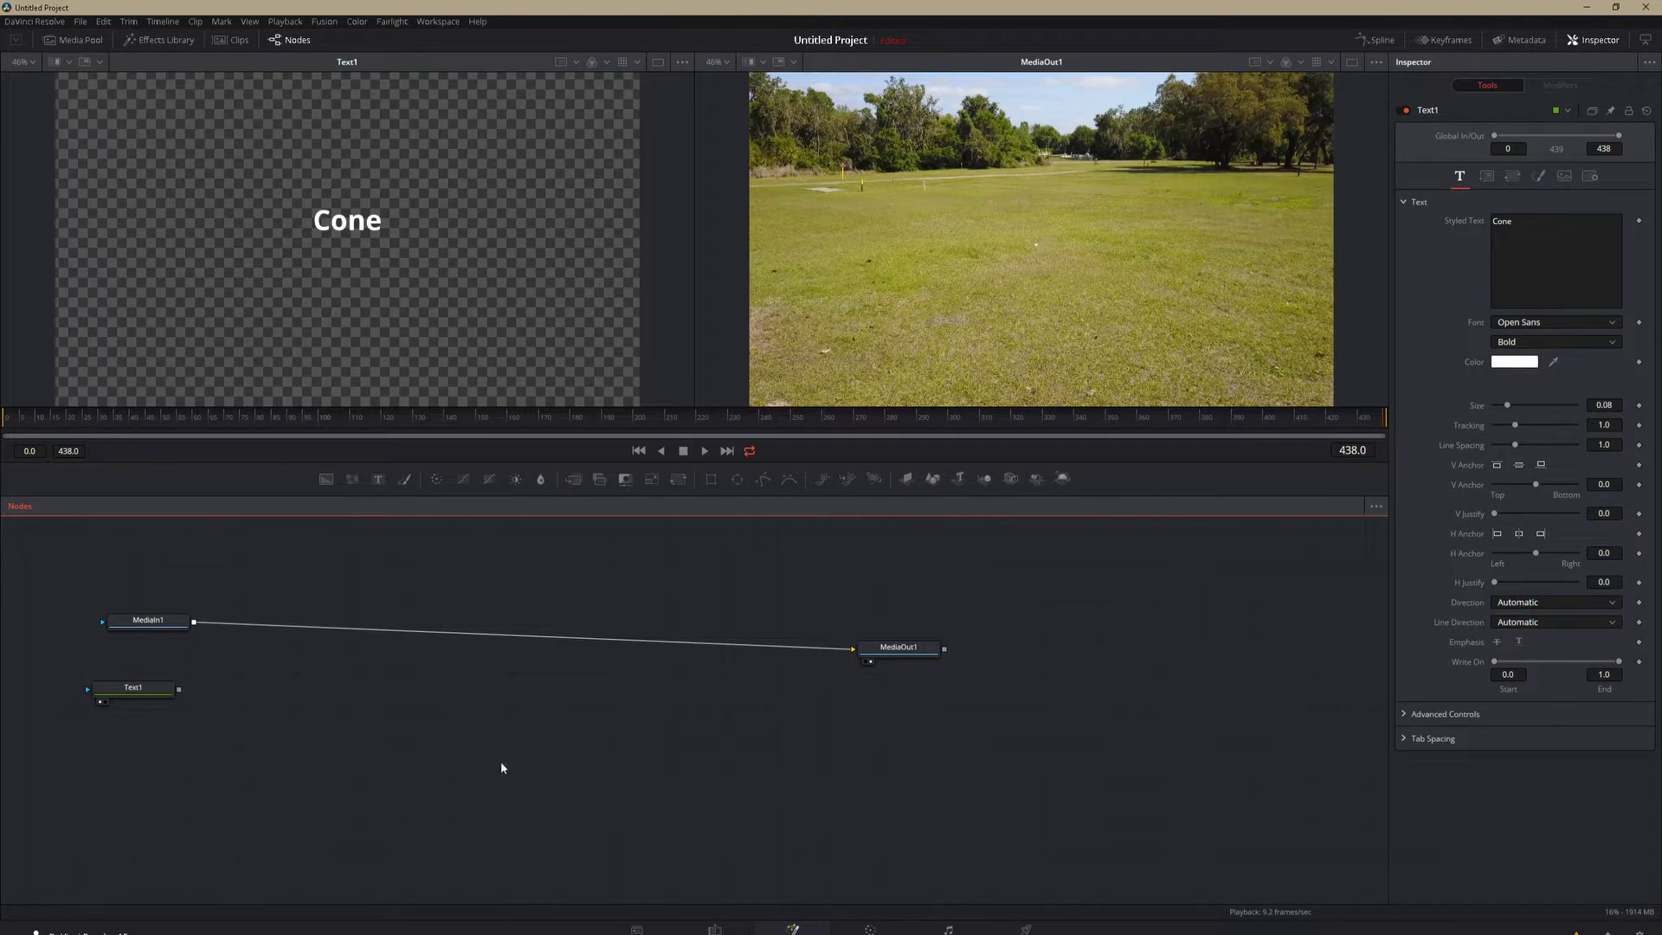
key("shift+space")
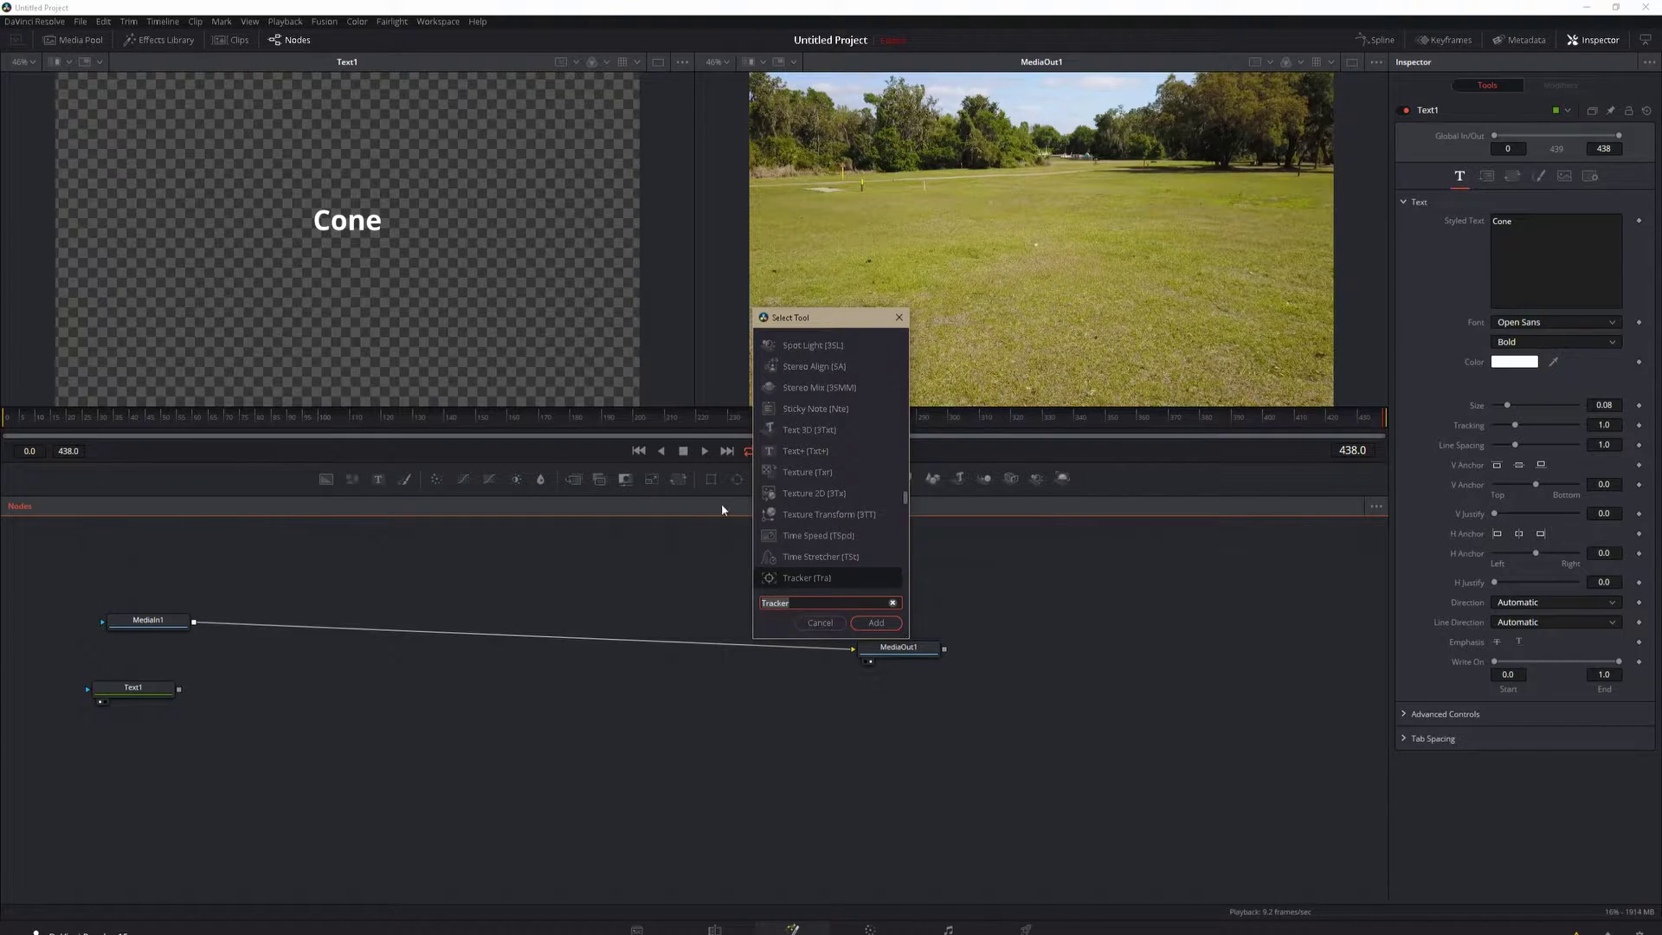
Add a Tracker1 node fed by MediaIn1 and view it from the first frame.
type("tracker")
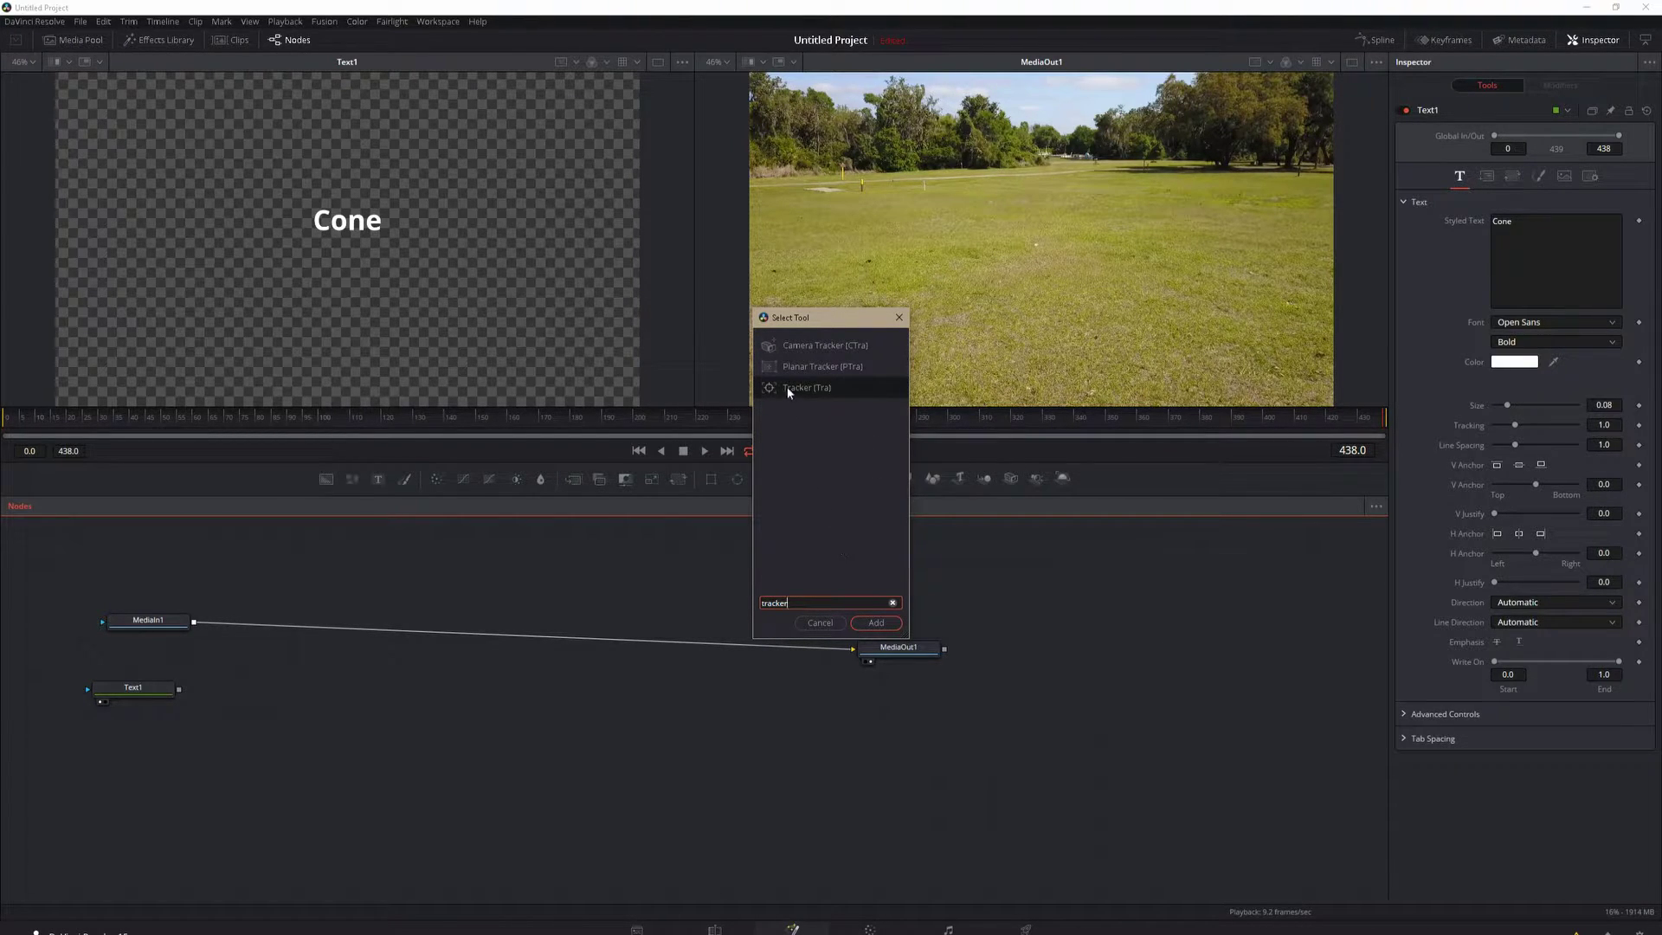
left_click(876, 623)
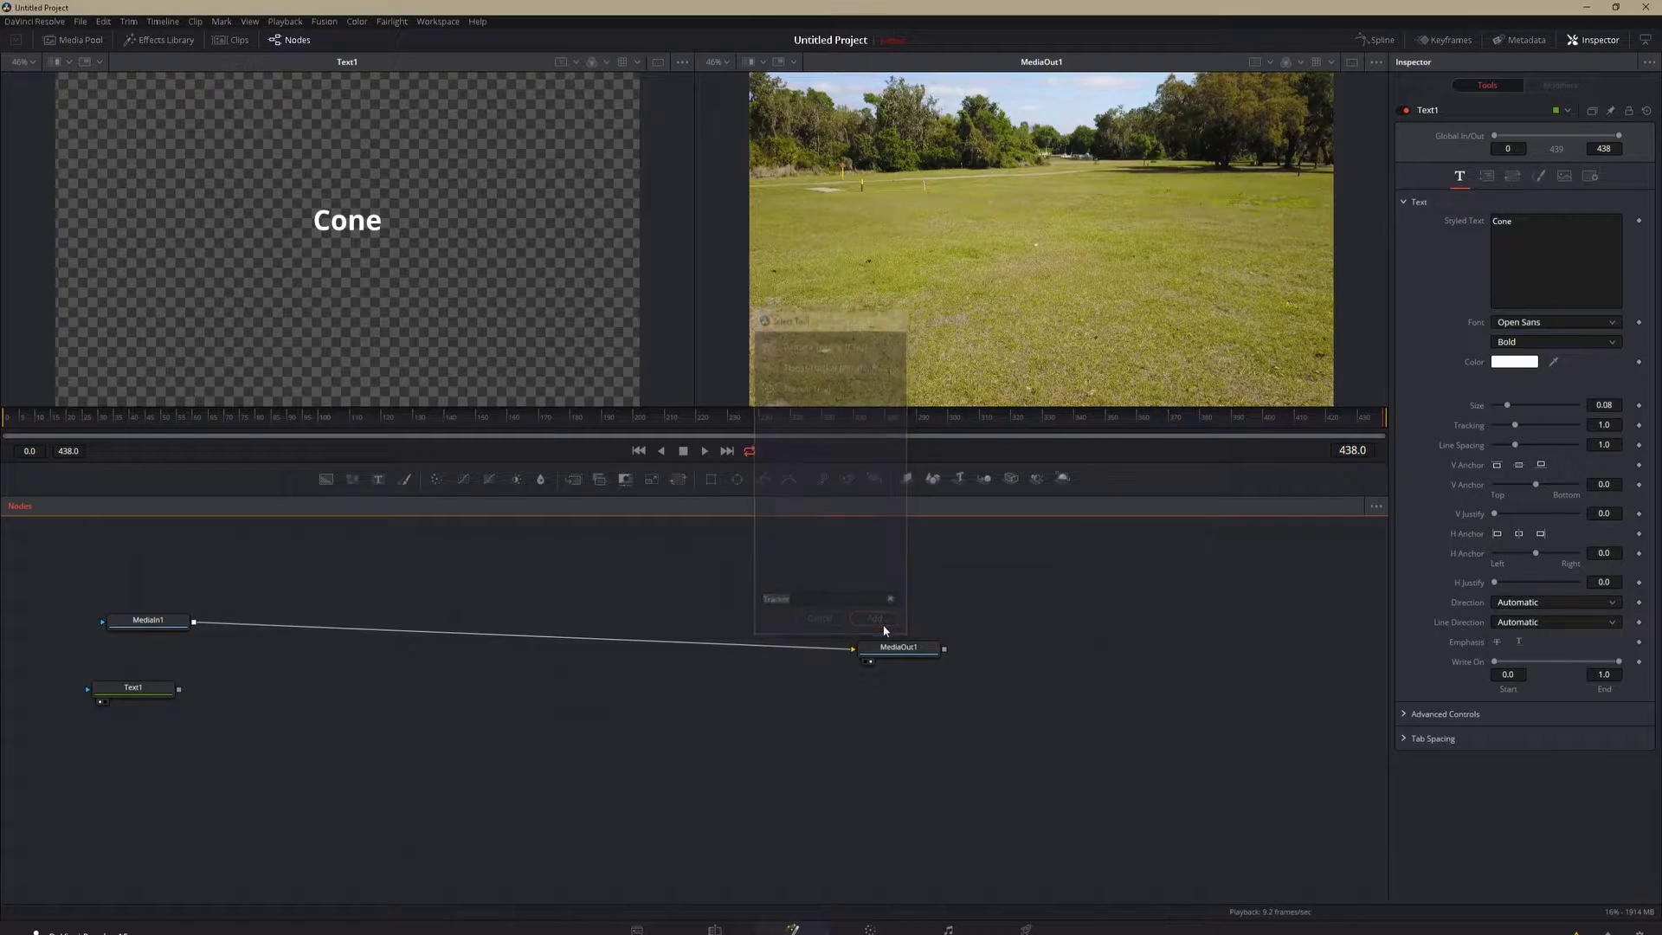
left_click_drag(381, 742, 276, 705)
left_click(484, 775)
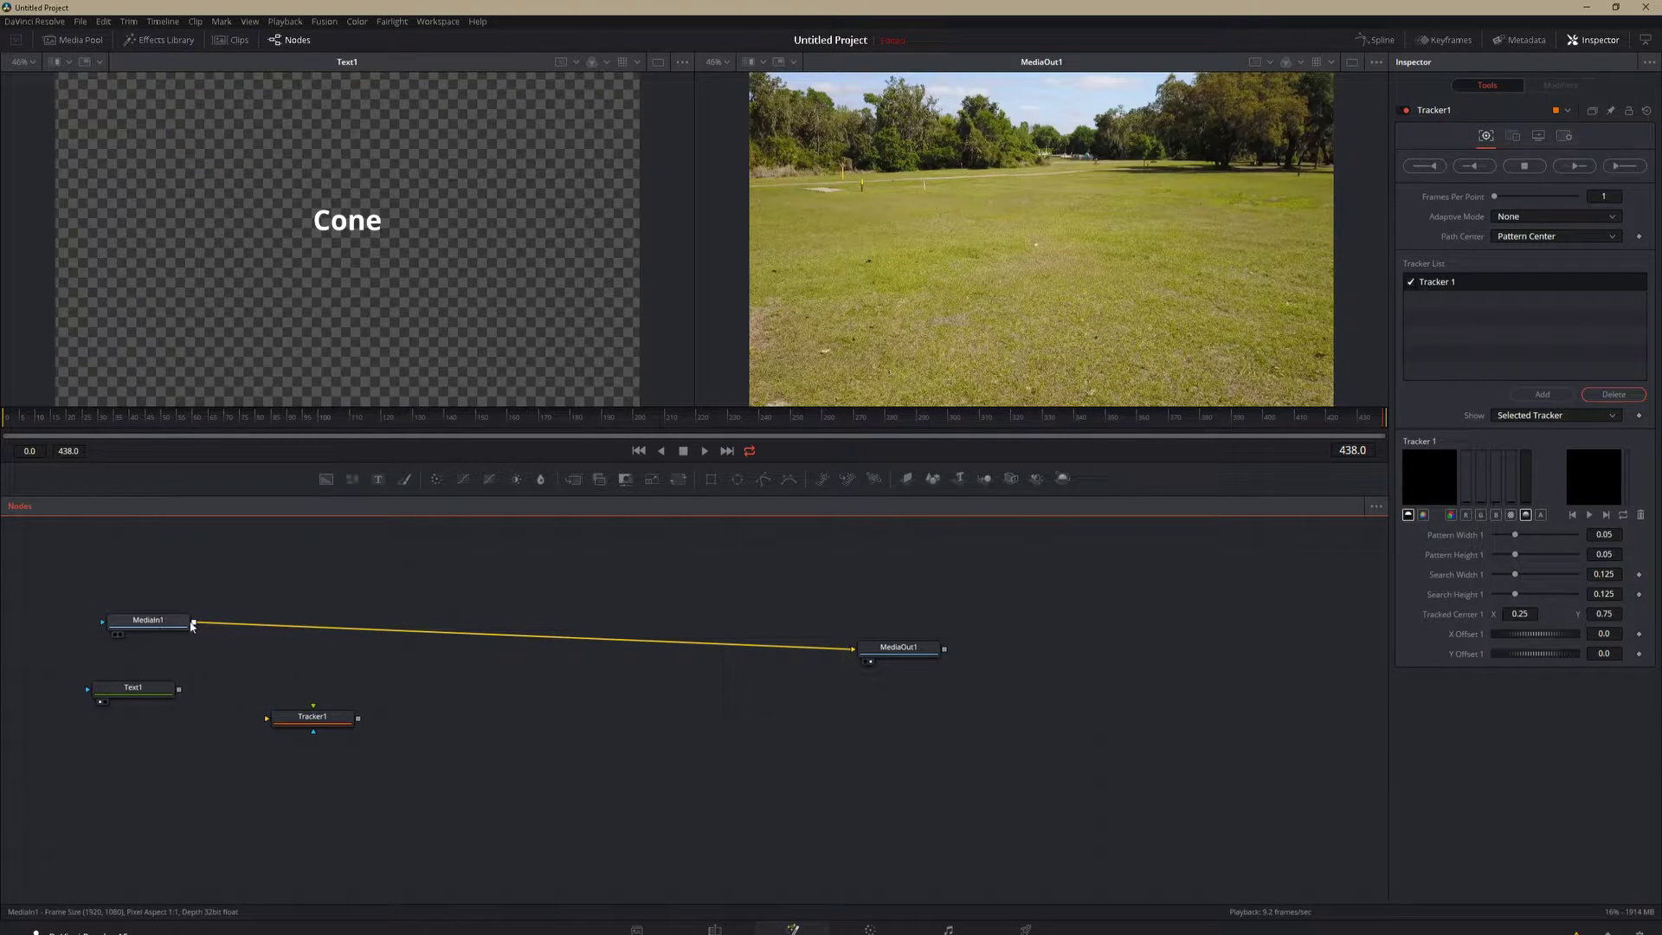
left_click_drag(191, 626, 312, 718)
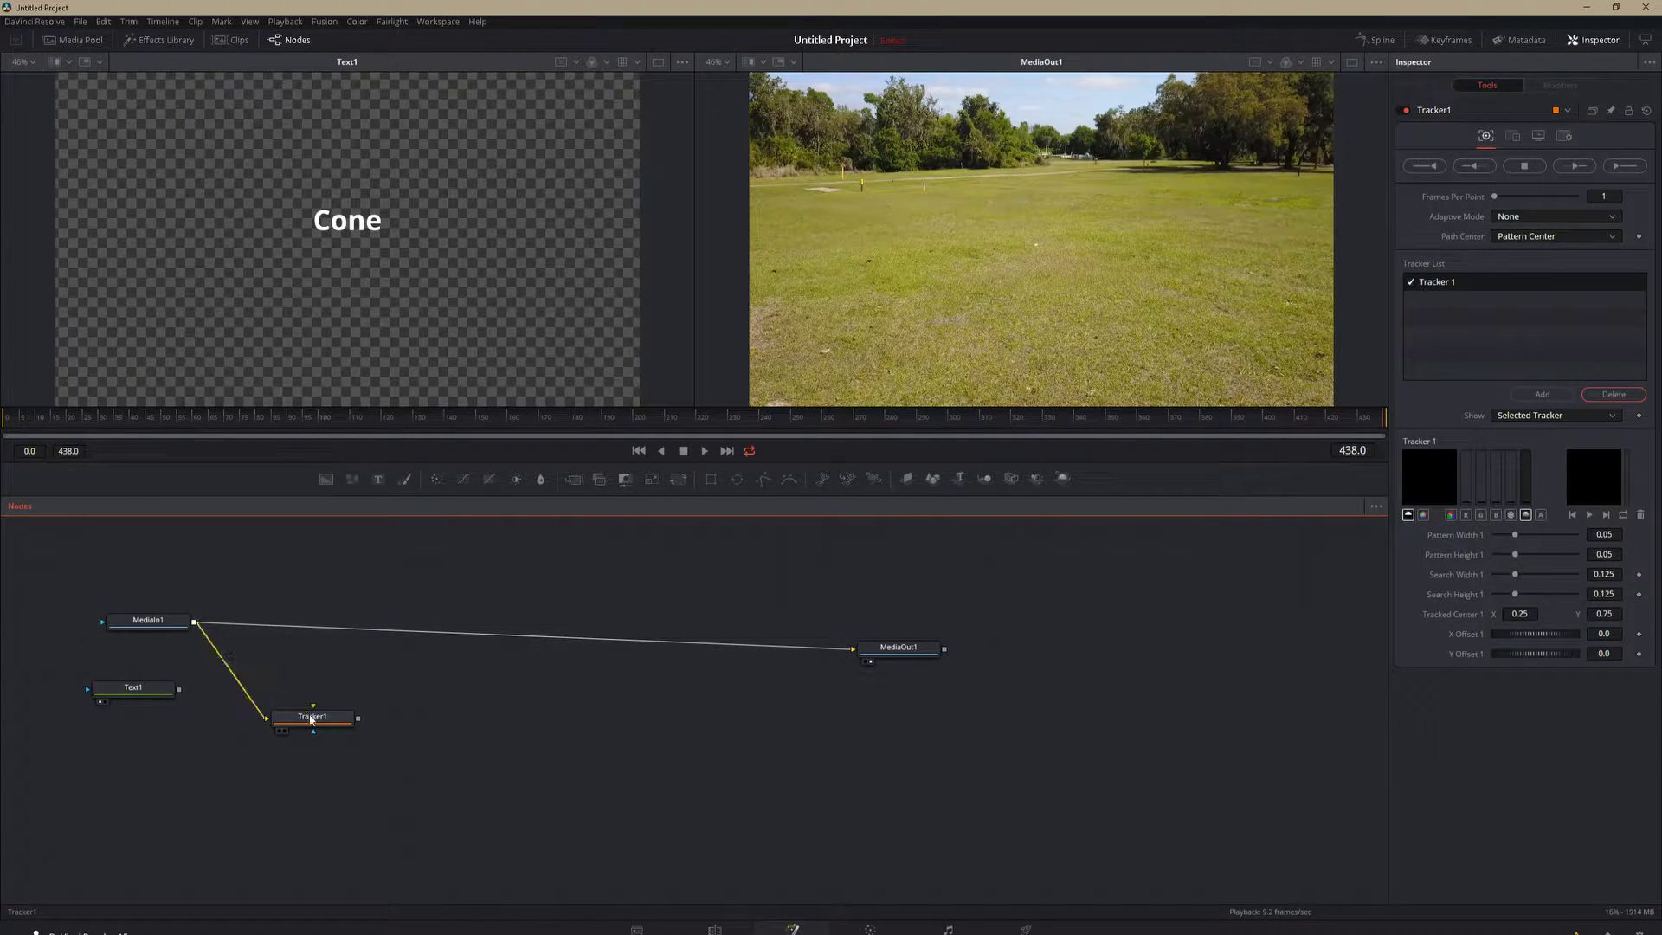
left_click(310, 723)
key("1")
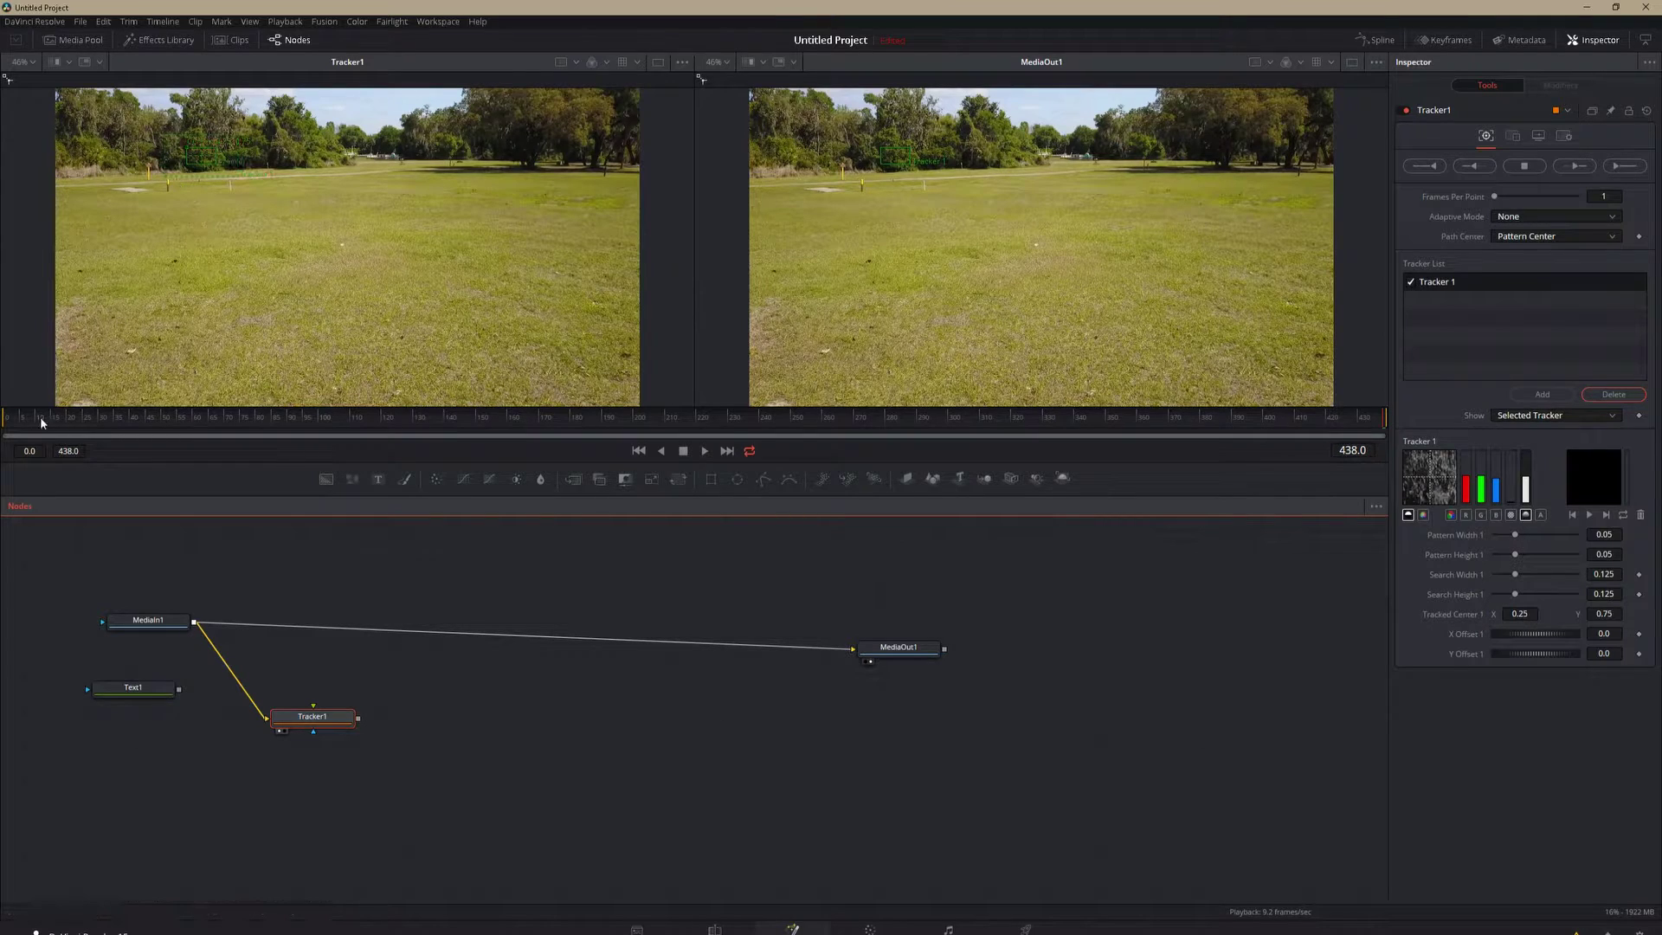
left_click(2, 415)
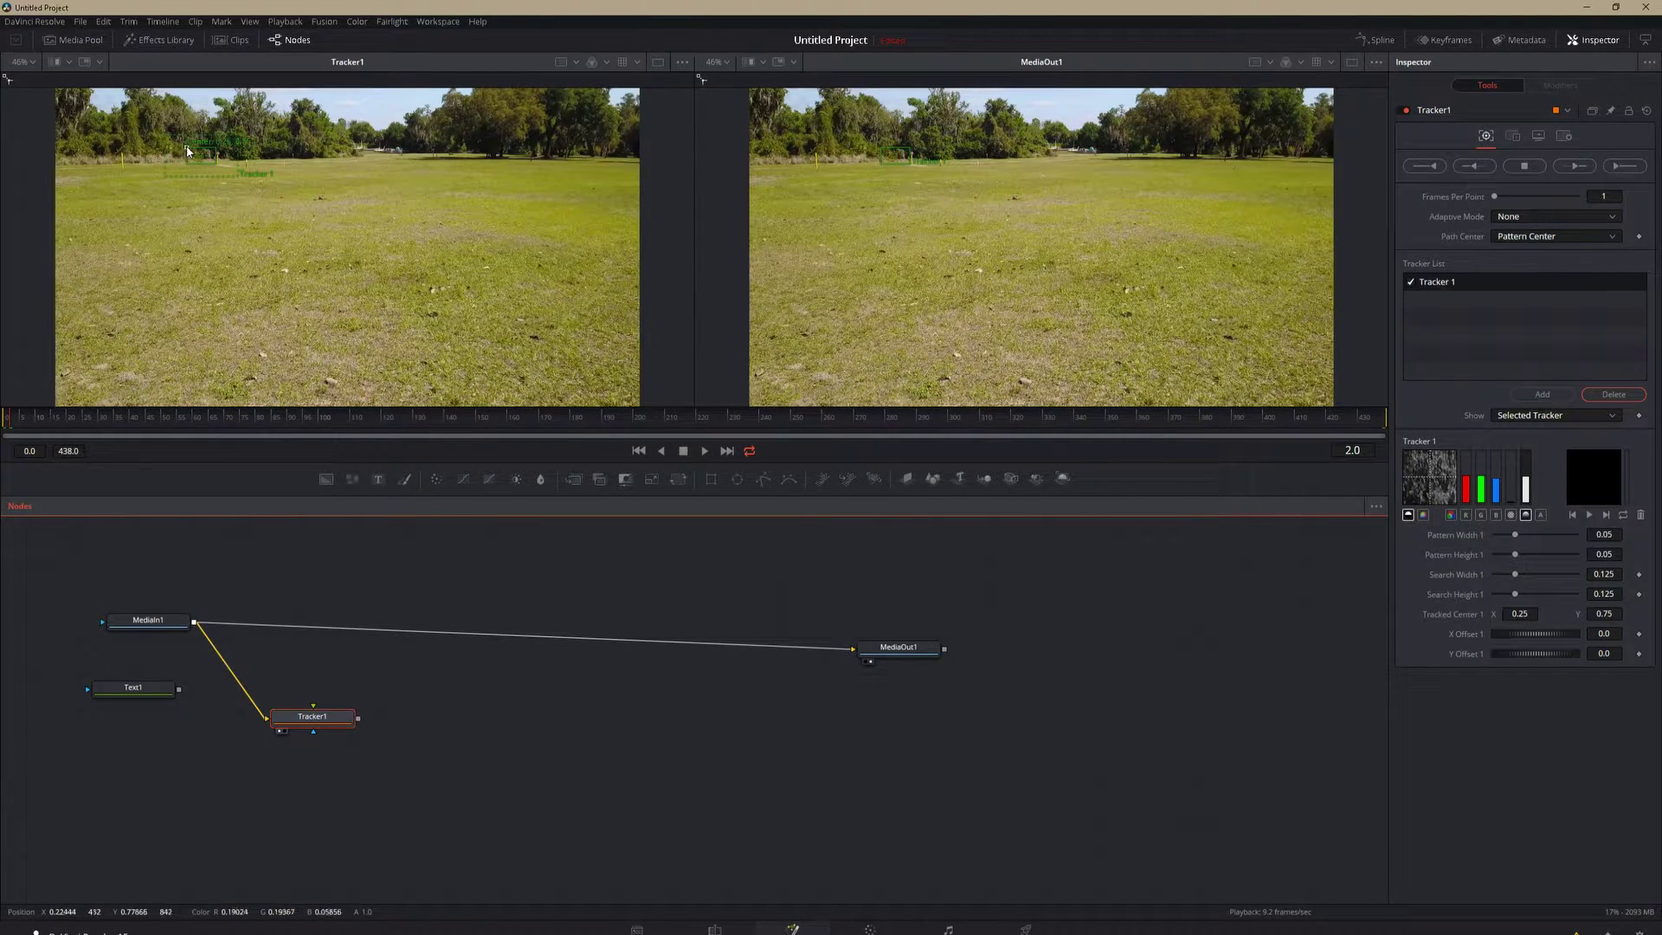
Box the cone with a tightened pattern and search area, then track forward.
mouse_move(183, 153)
left_mouse_down()
mouse_move(289, 200)
mouse_move(295, 260)
mouse_move(327, 246)
mouse_move(307, 194)
left_mouse_up()
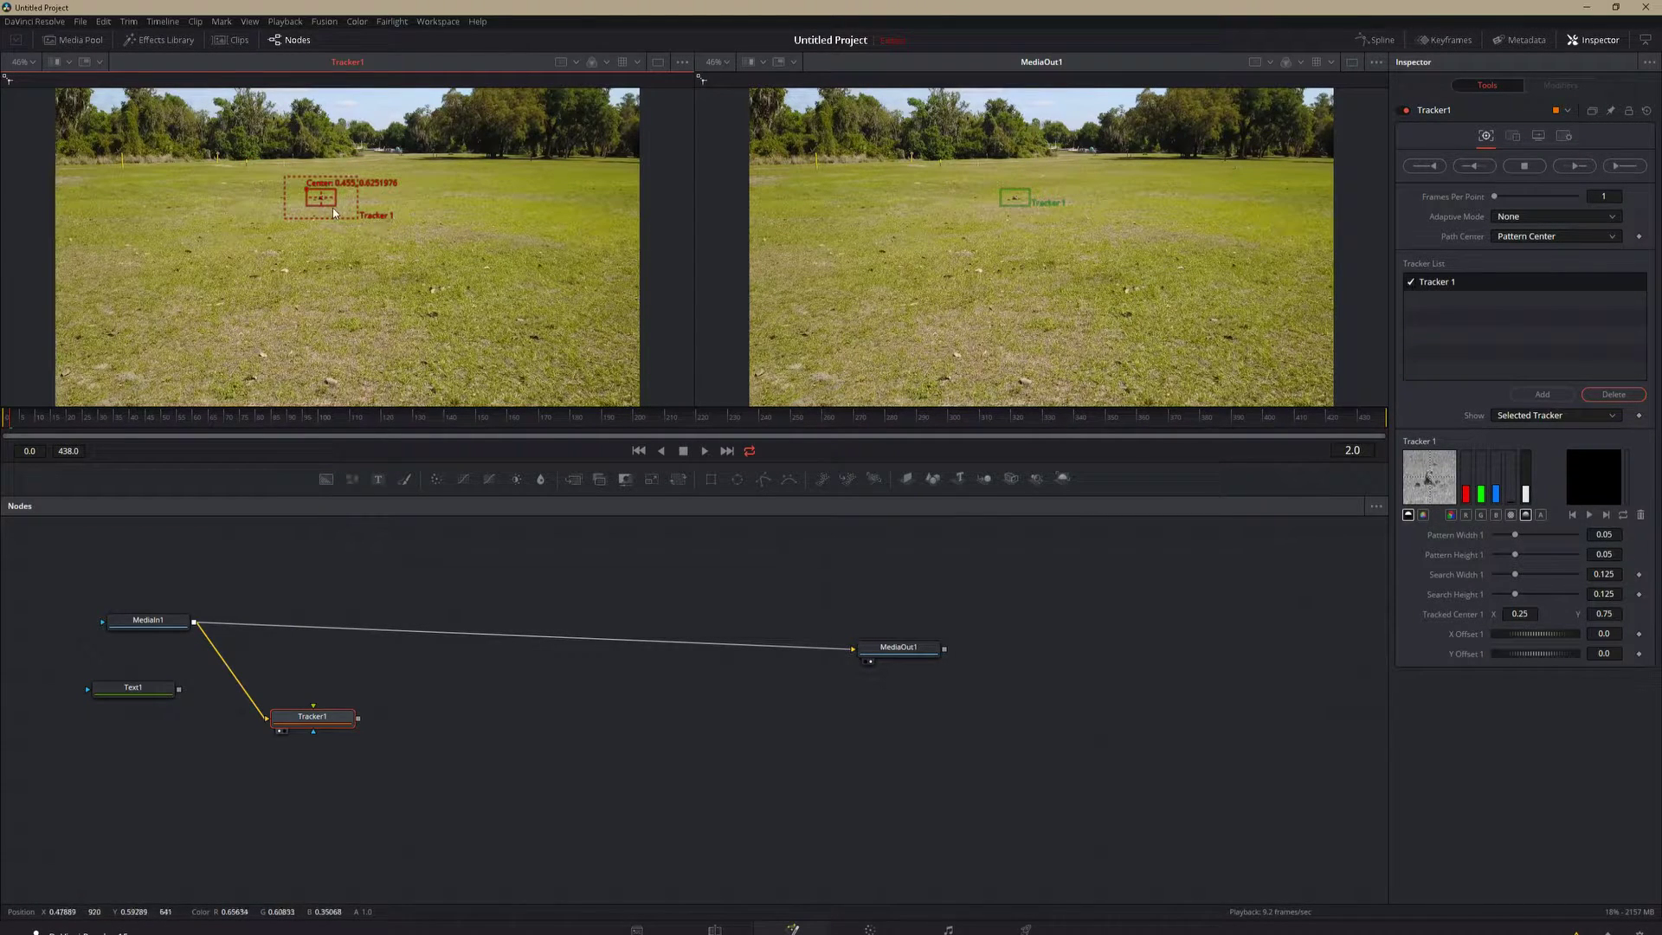
mouse_move(334, 206)
left_mouse_down()
mouse_move(311, 197)
mouse_move(352, 211)
mouse_move(331, 213)
left_mouse_up()
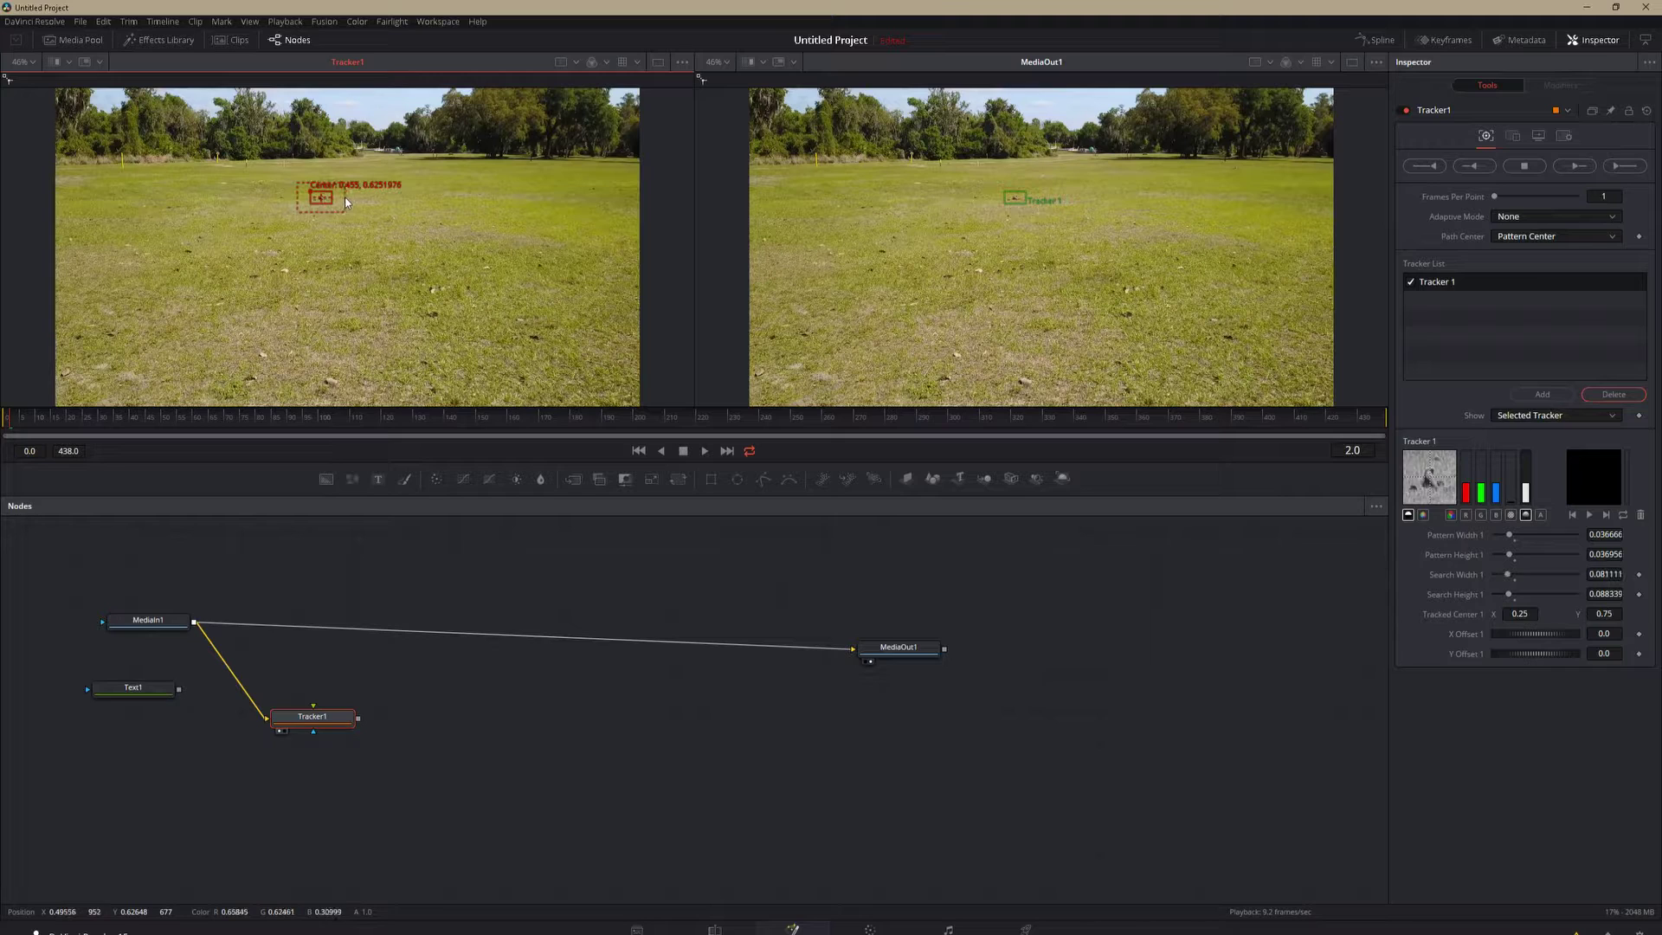
left_click_drag(346, 203, 343, 202)
mouse_move(332, 206)
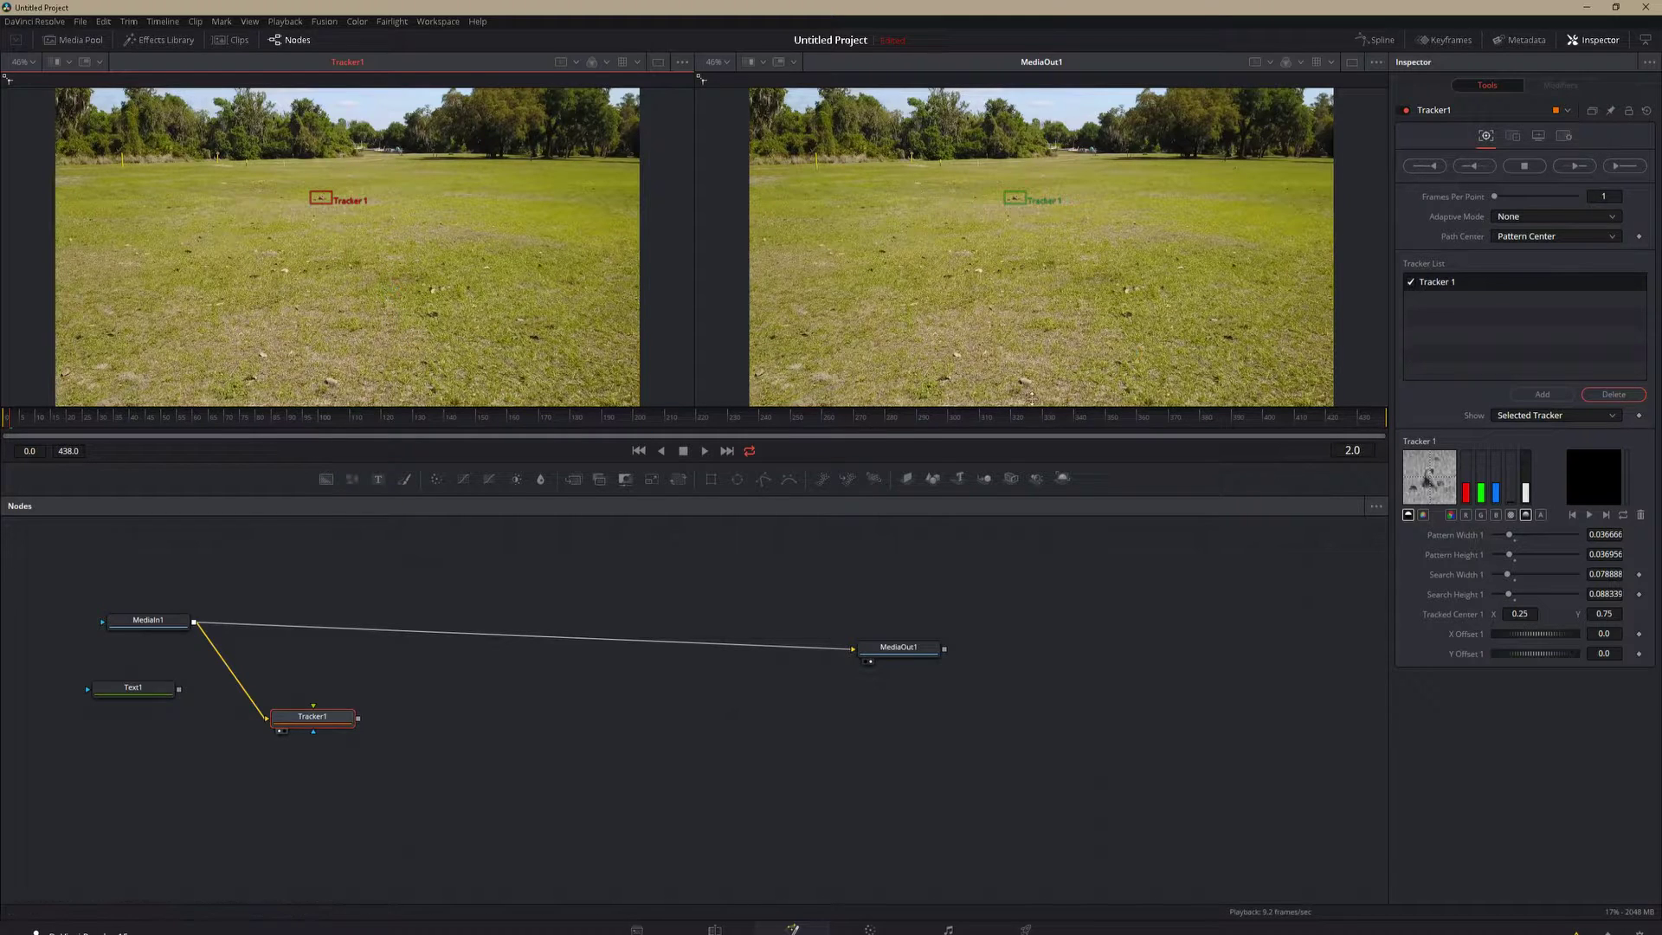
left_click(1621, 167)
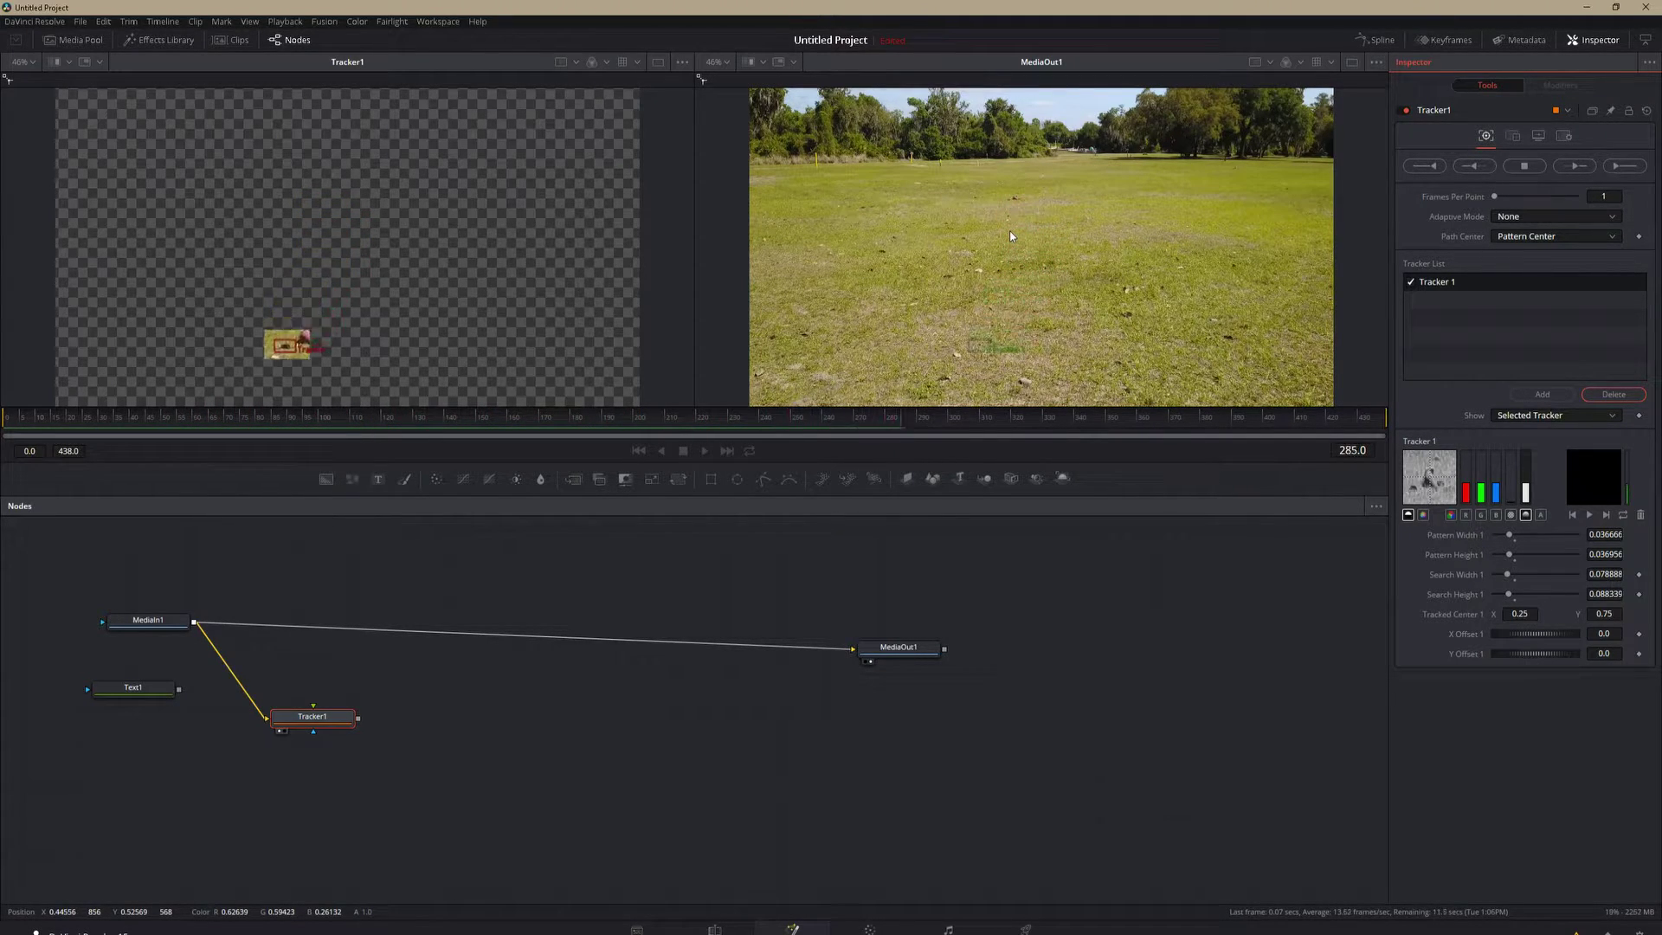
Acknowledge the finished track, rewind to frame 0, and reselect Tracker1.
left_click(941, 524)
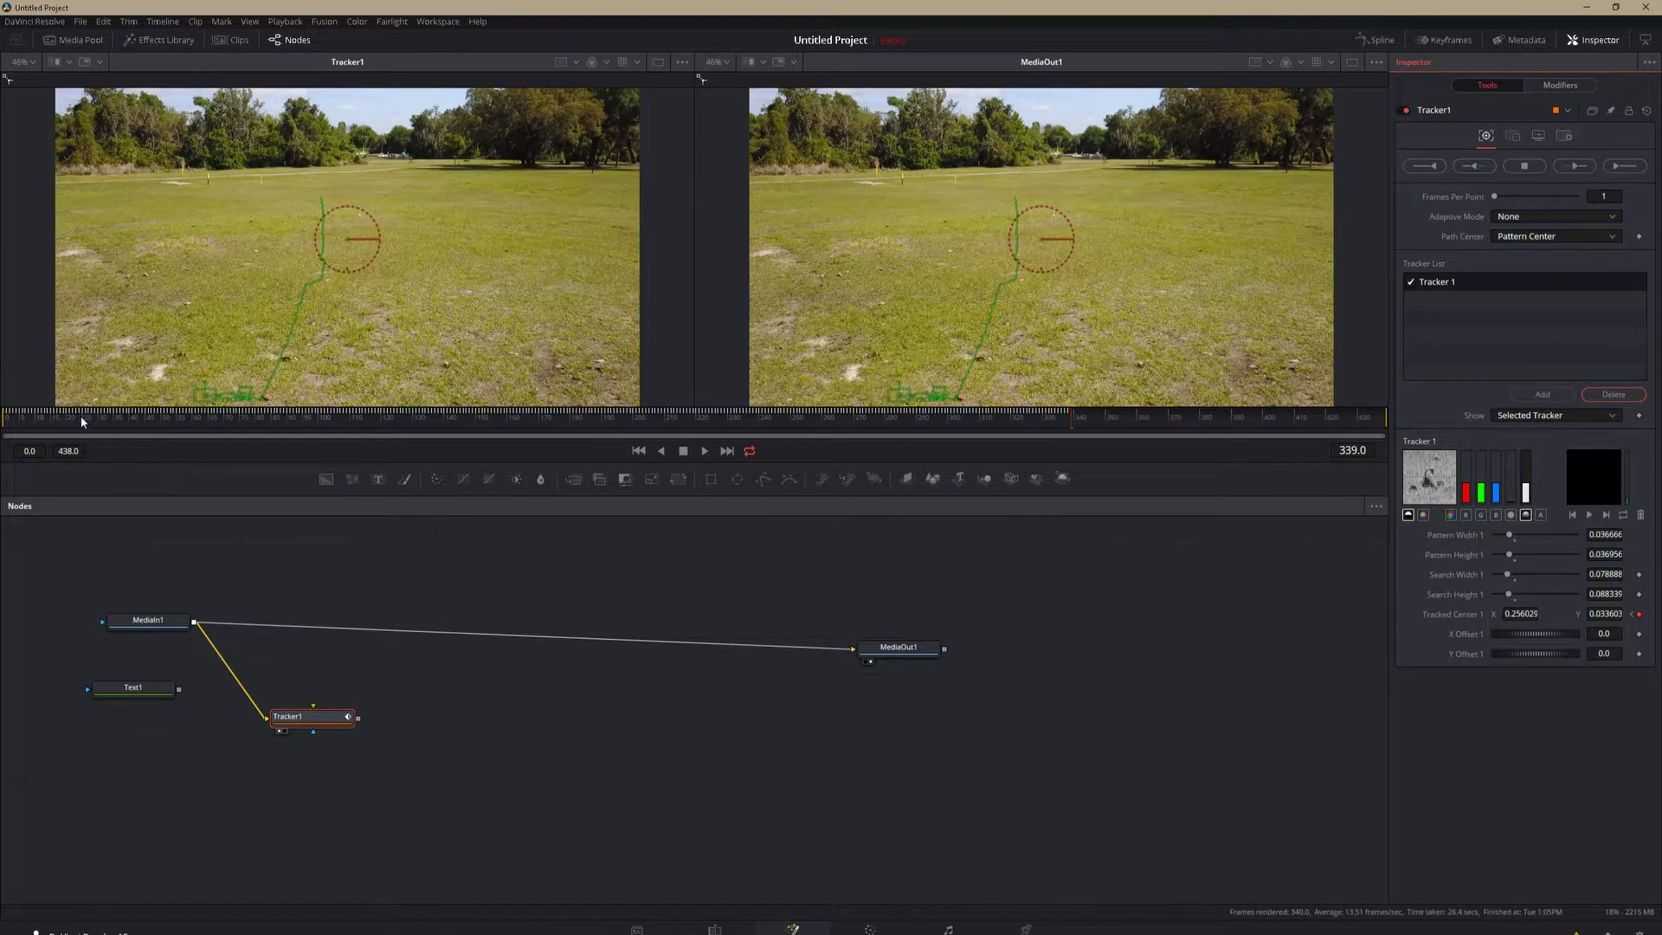
left_click_drag(83, 421, 4, 421)
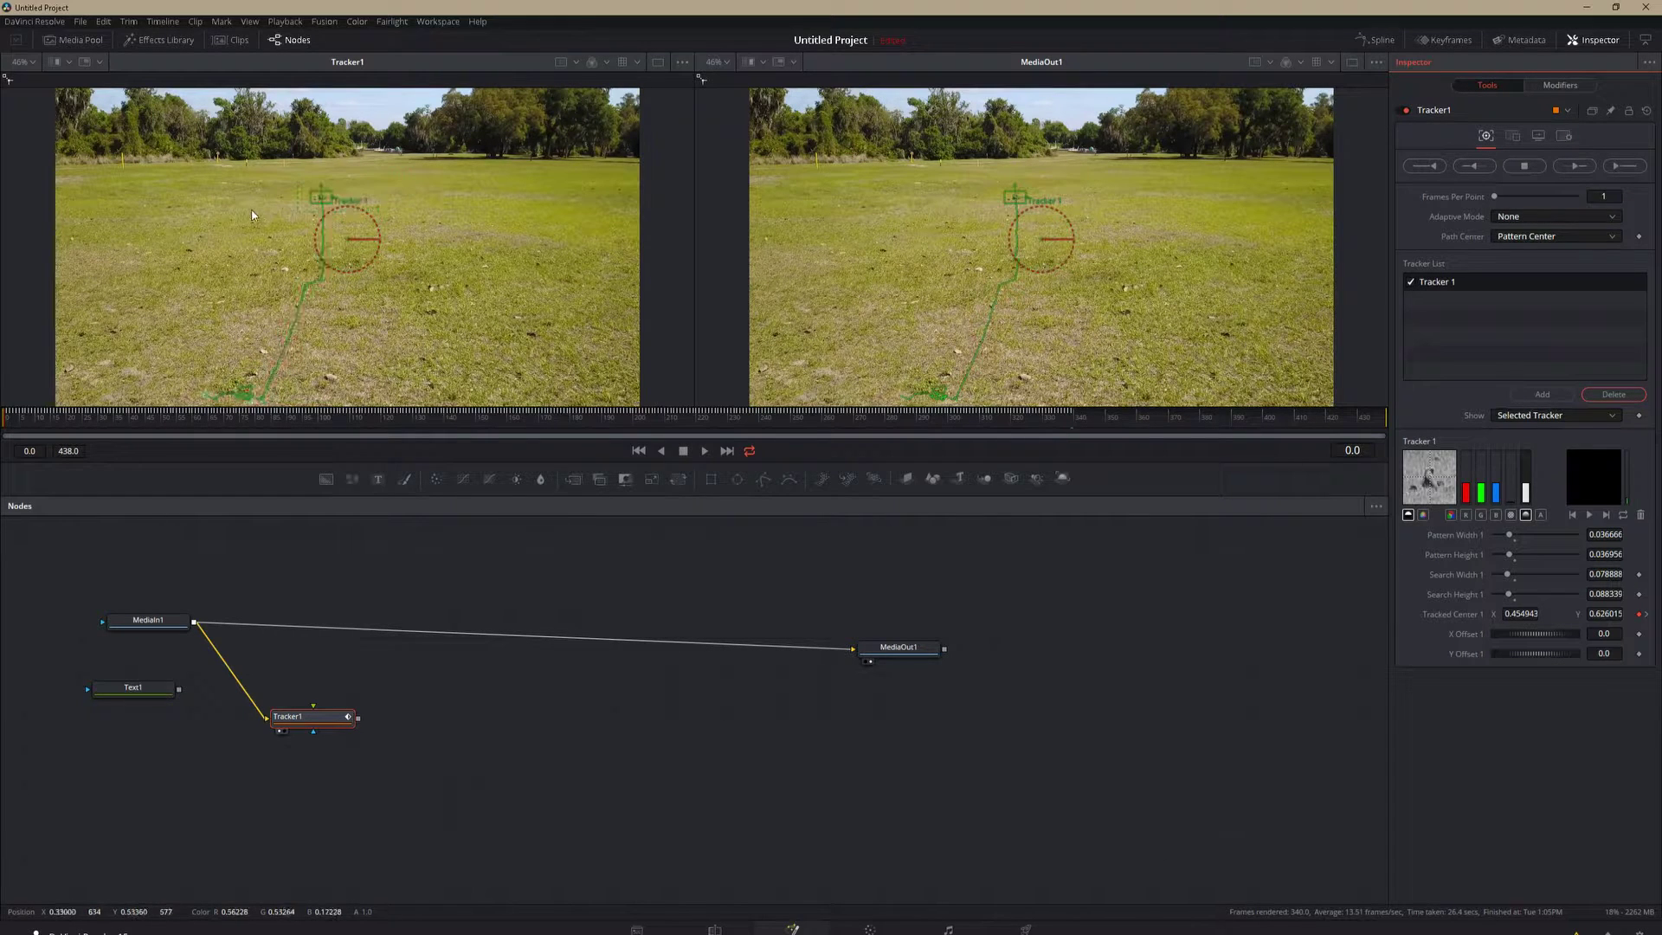
left_click(305, 698)
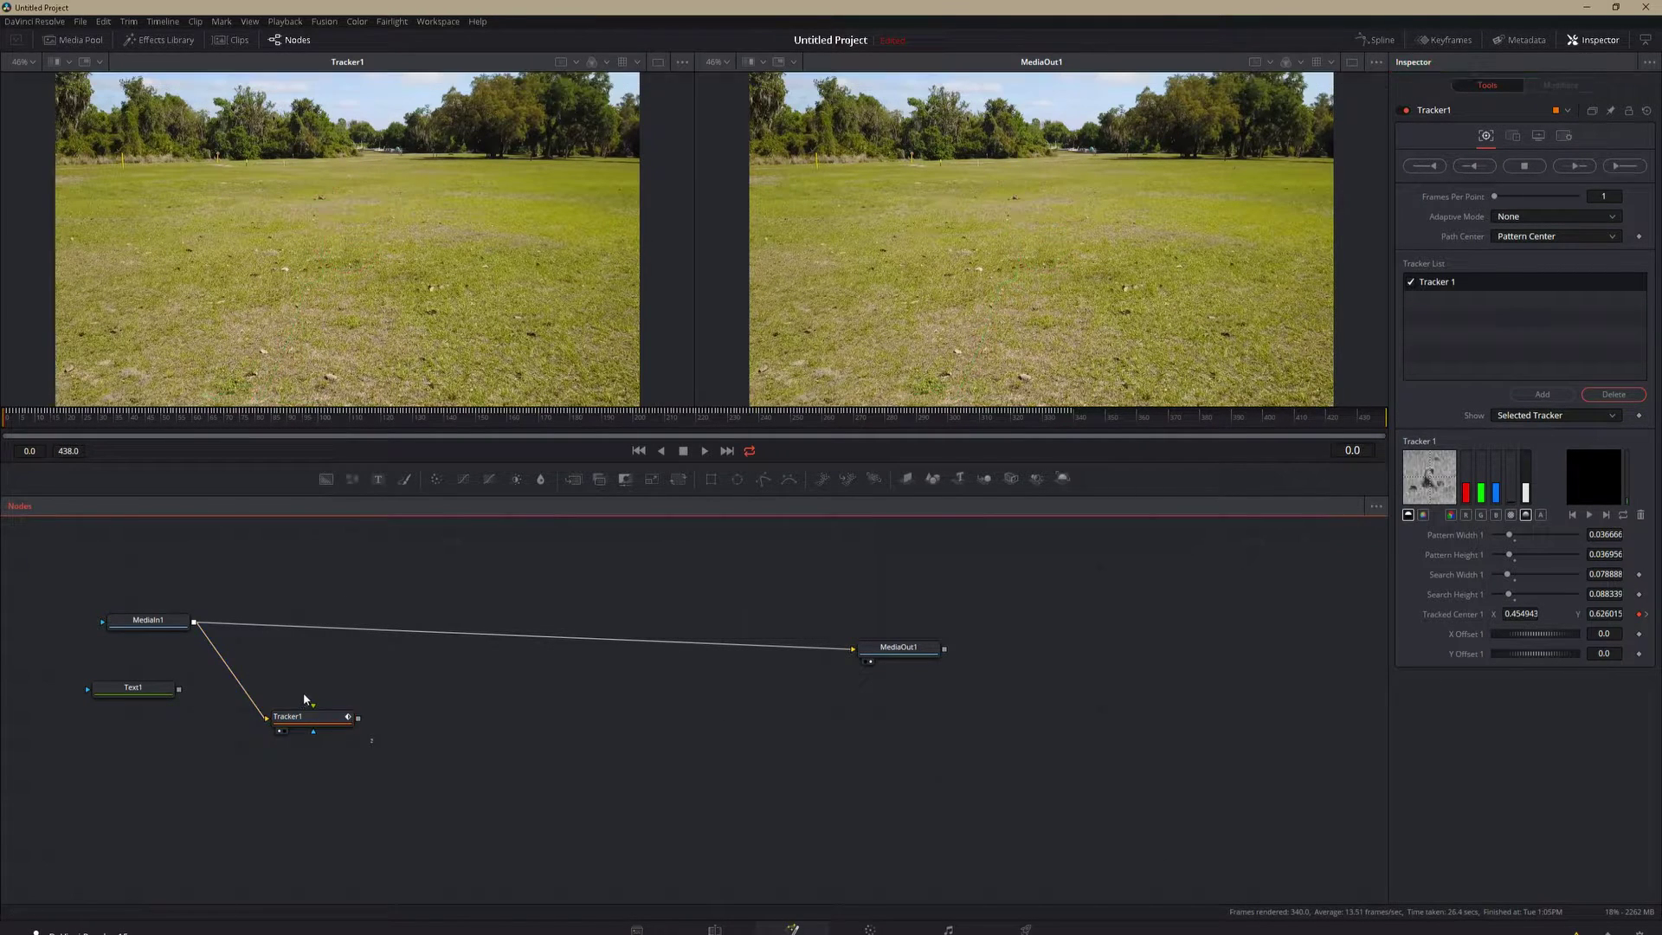
left_click(310, 716)
Replace Tracker1 with a new tracker fed by MediaIn1, boxing the cone with a tighter search area.
key("Delete")
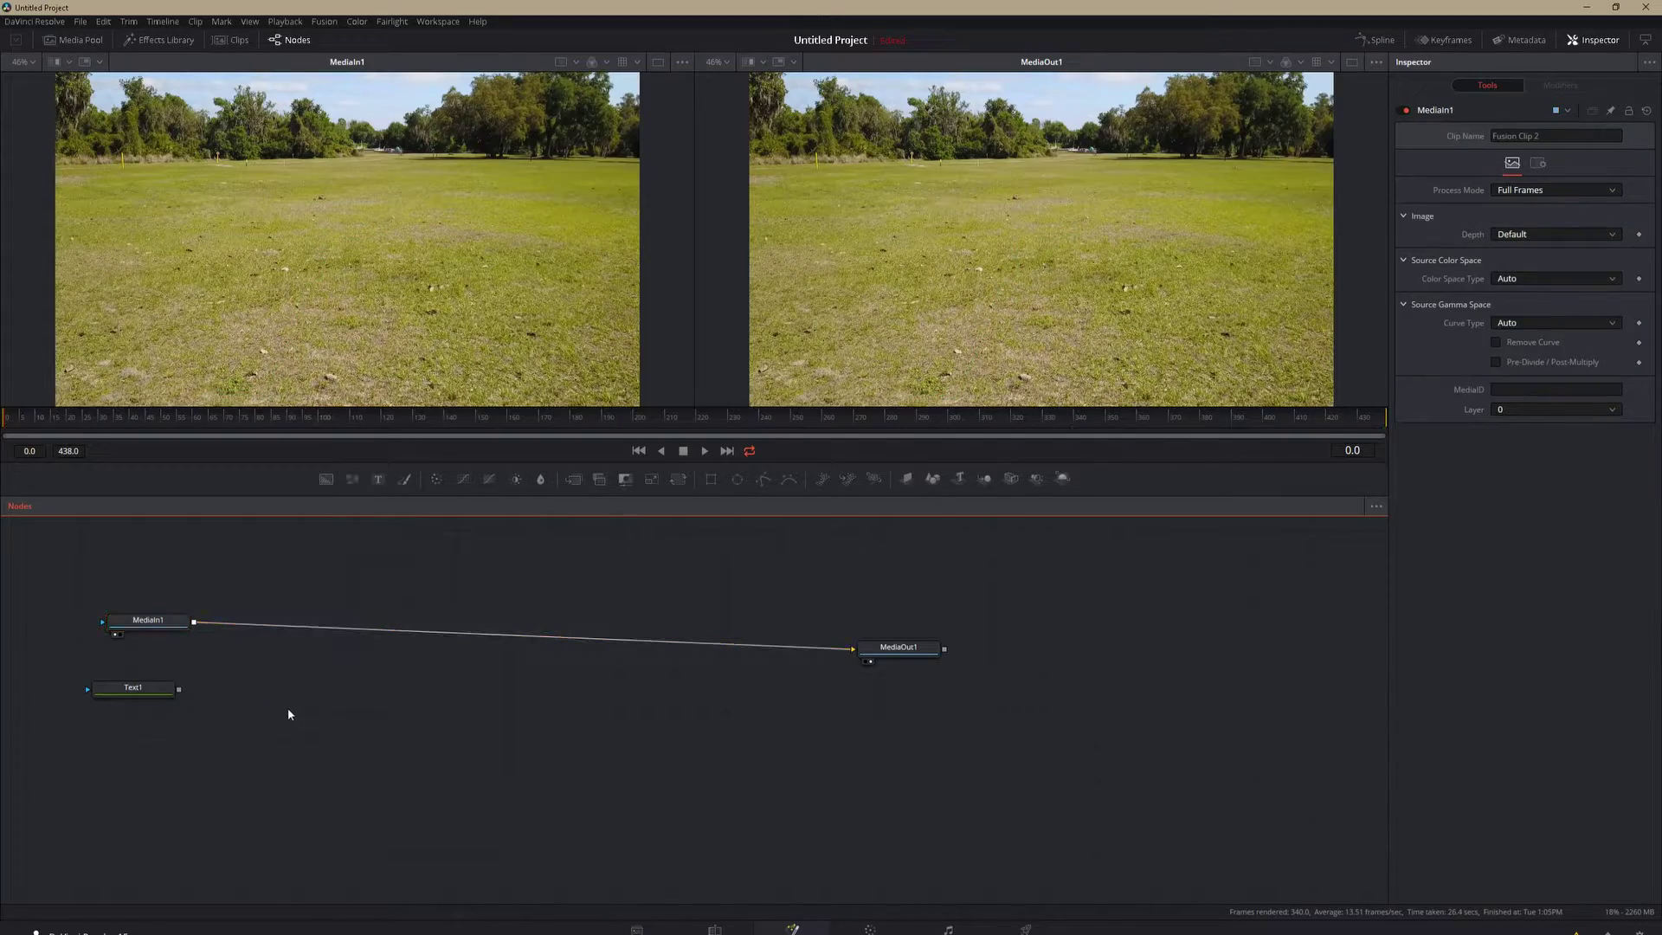
left_click(879, 618)
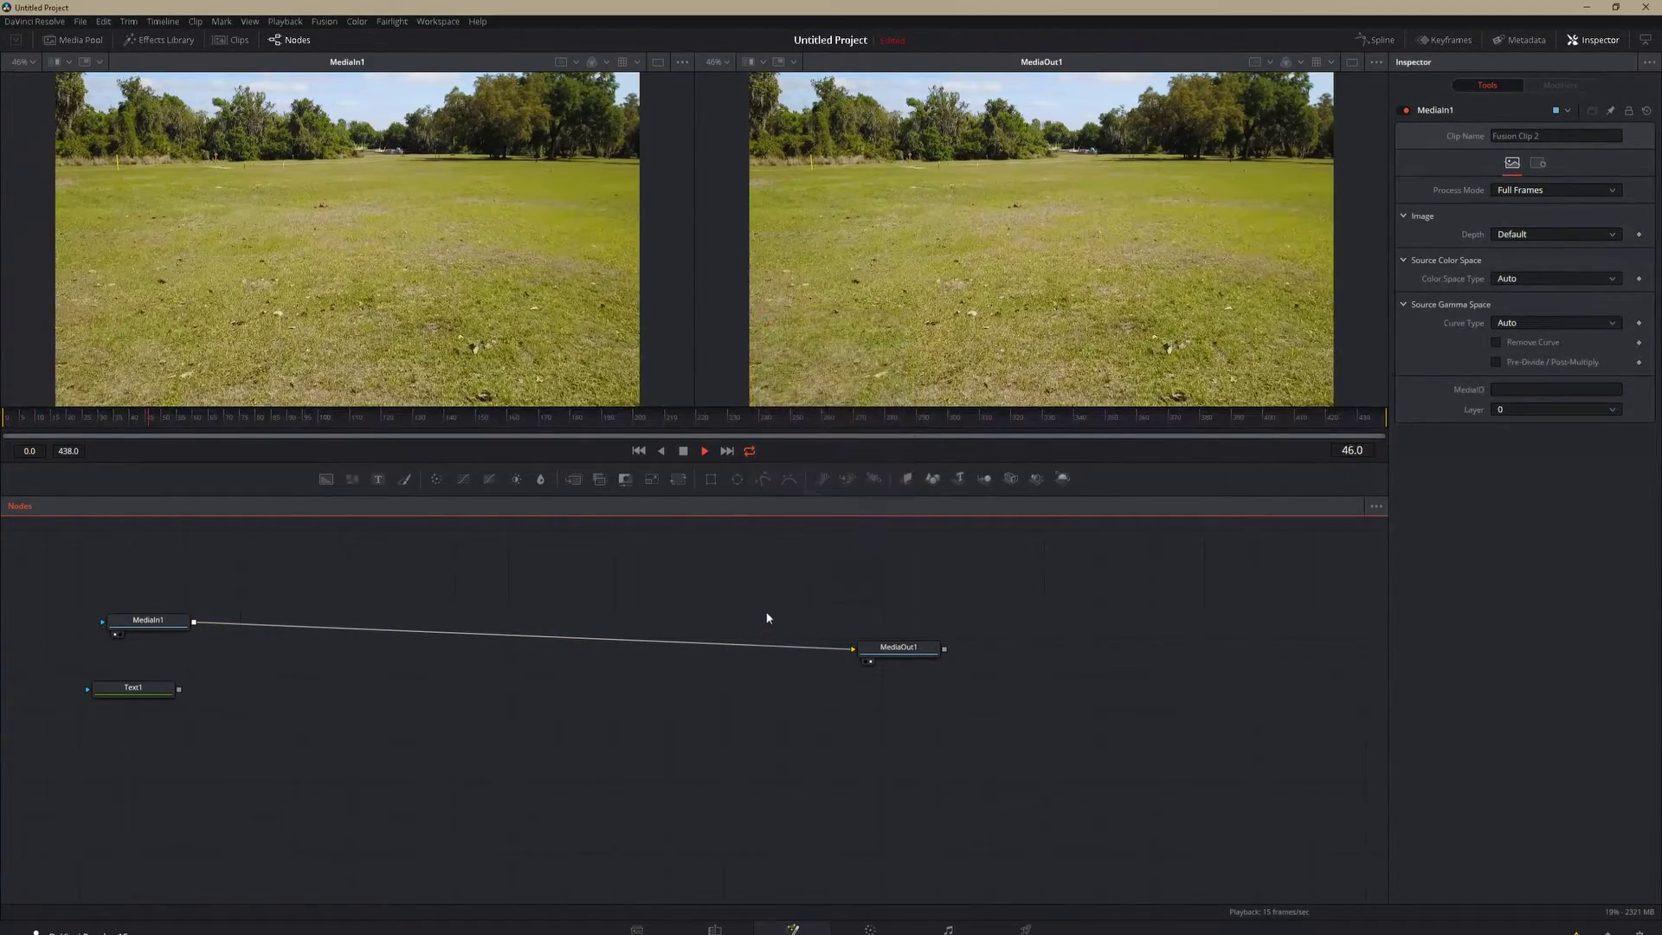
left_click_drag(176, 413, 3, 430)
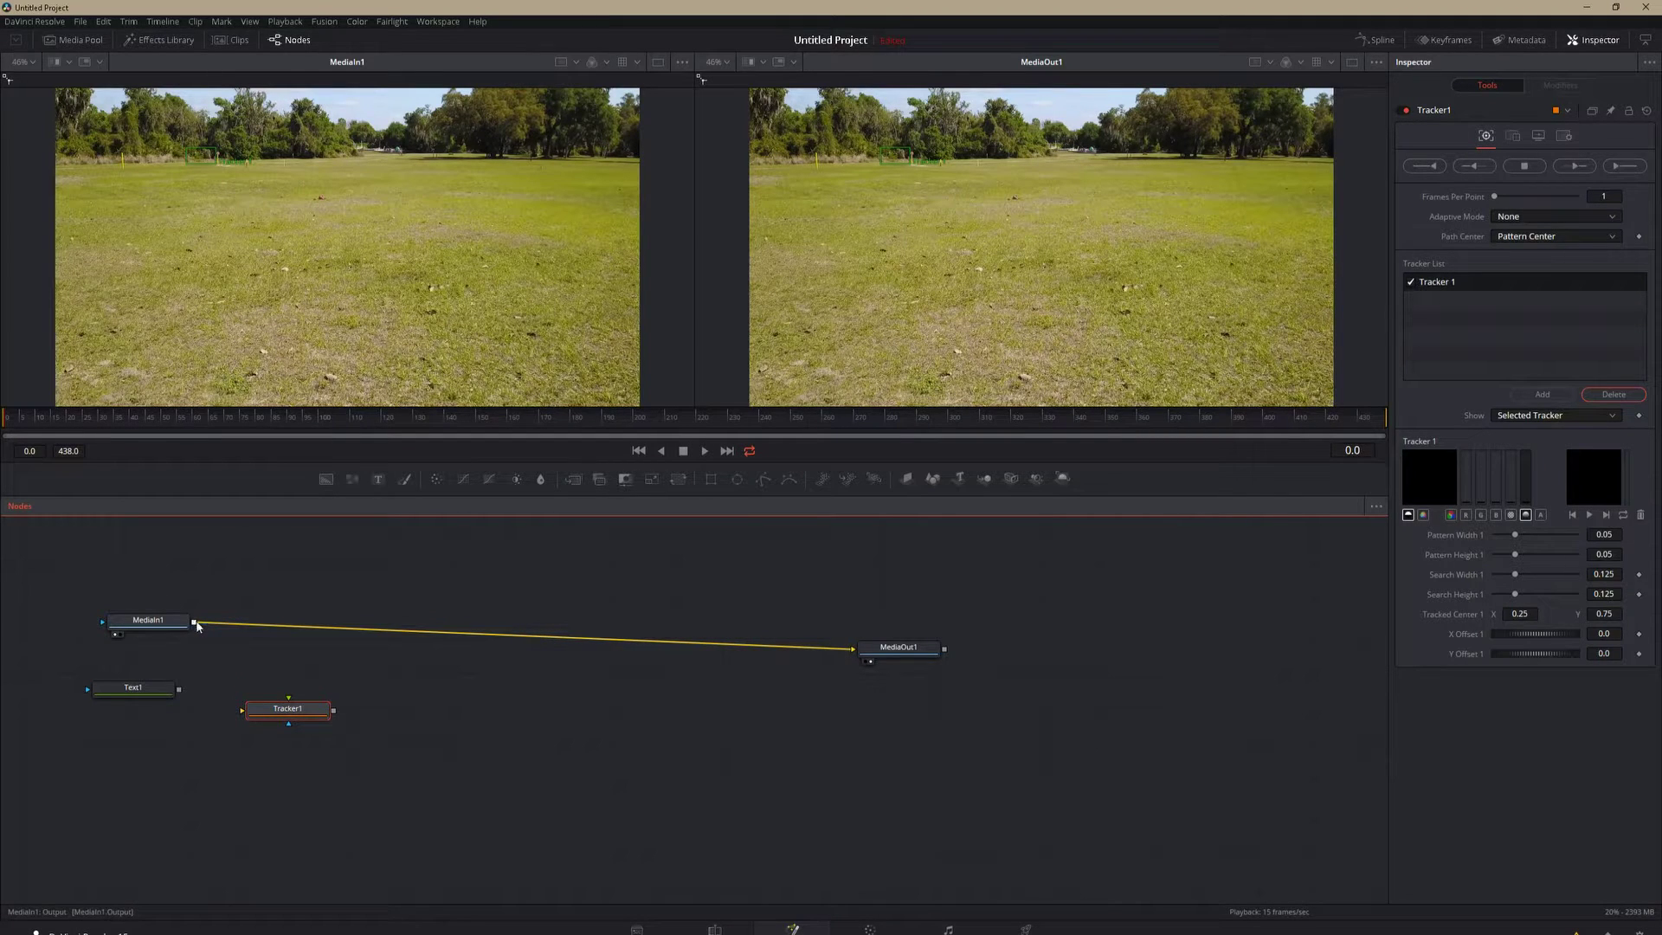
left_click_drag(194, 622, 333, 704)
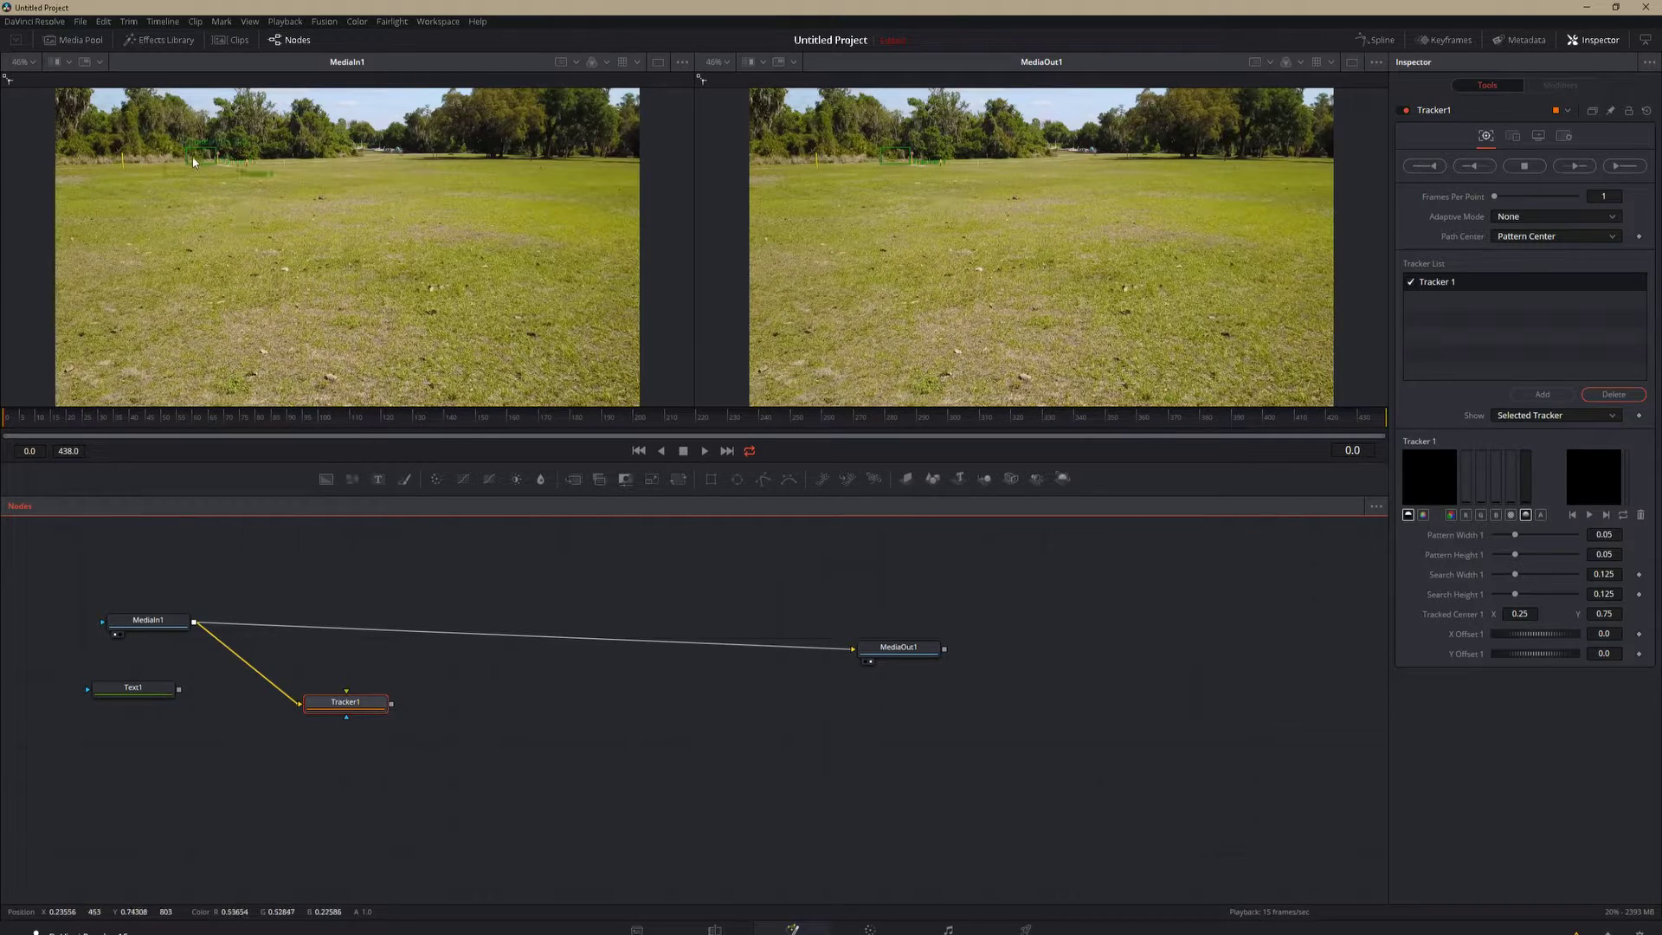
left_click_drag(188, 152, 328, 203)
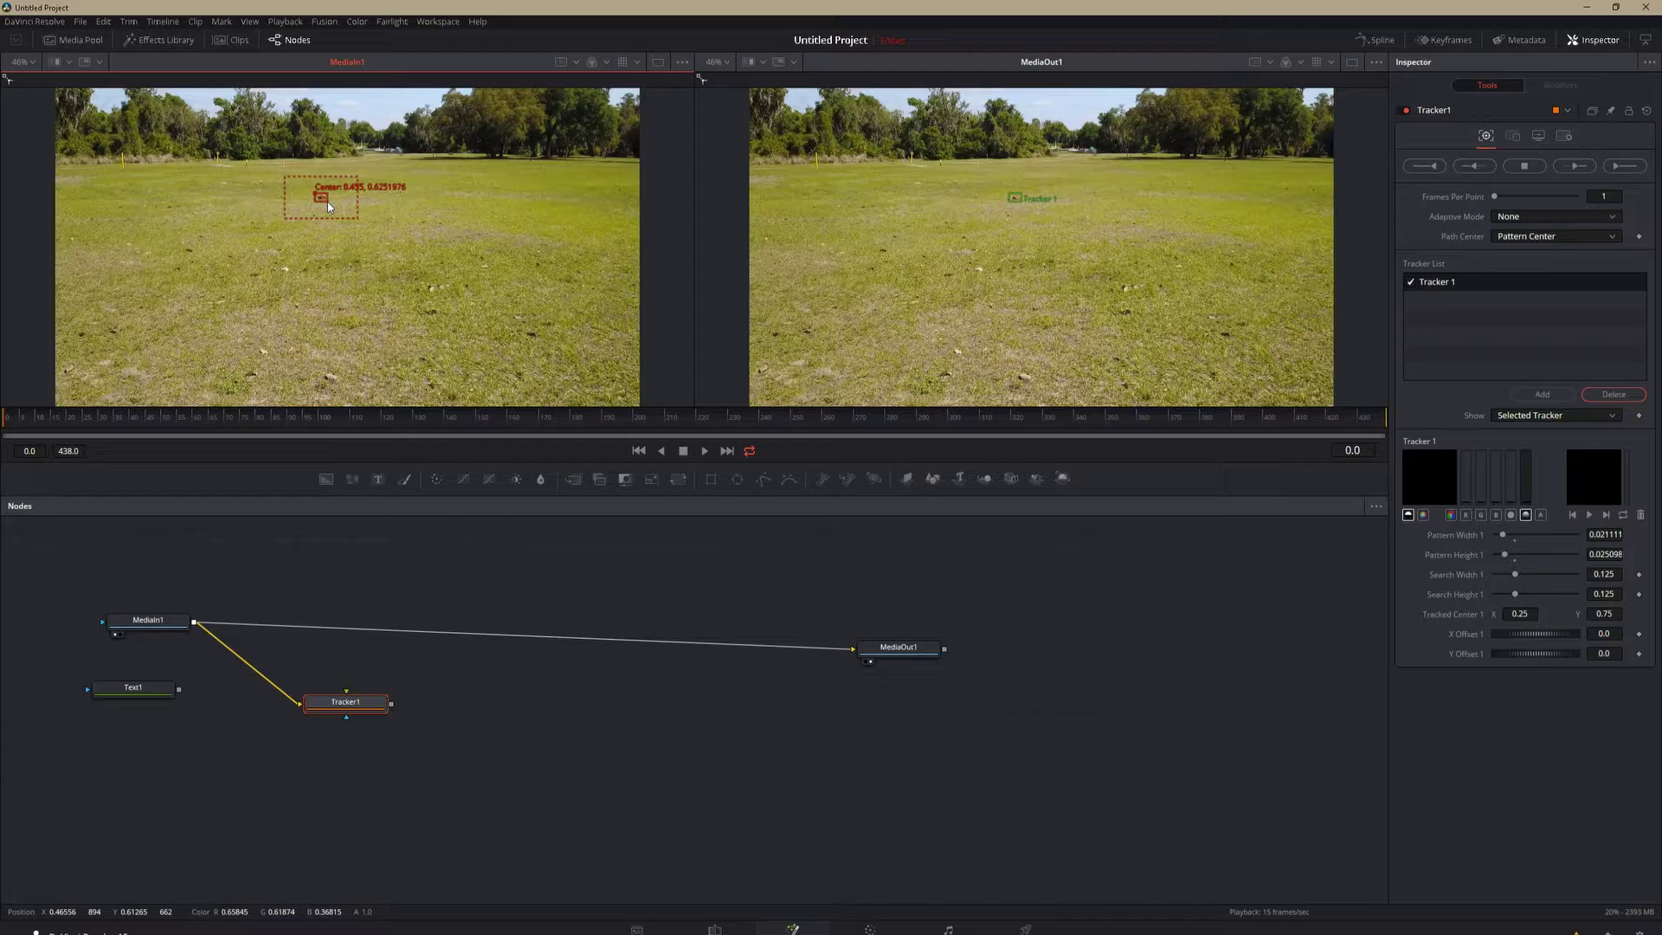
left_click_drag(358, 219, 332, 212)
Set Frames Per Point to 2 and track the cone forward across frames 0–438.
left_click(1604, 196)
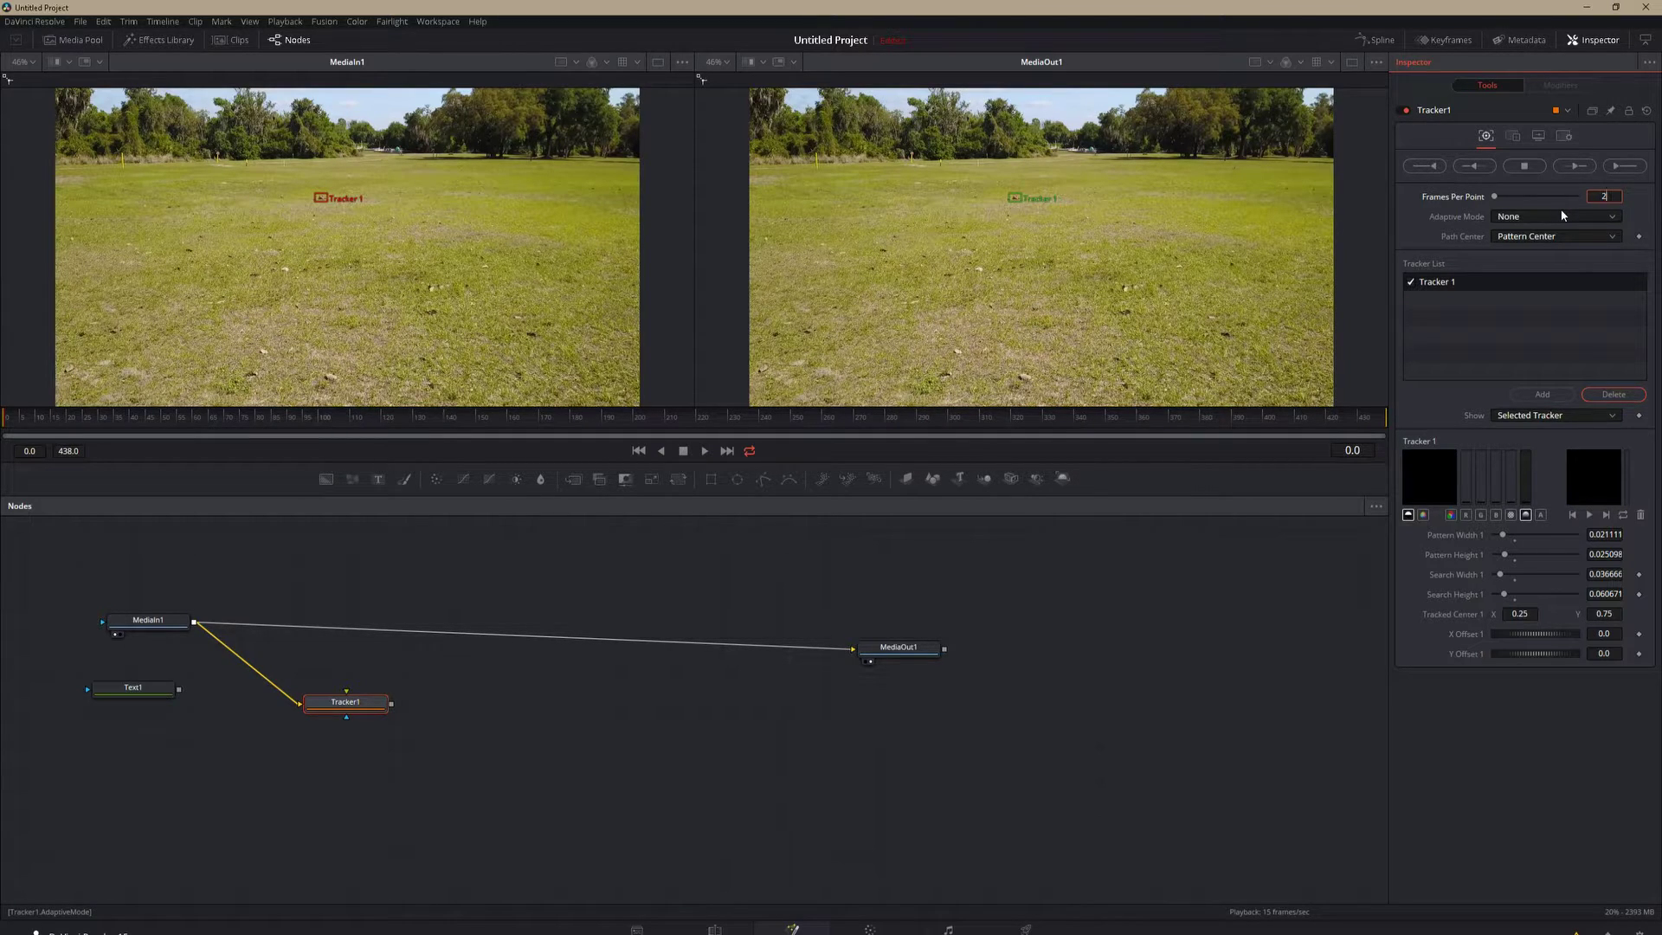
key("Return")
left_click(1627, 168)
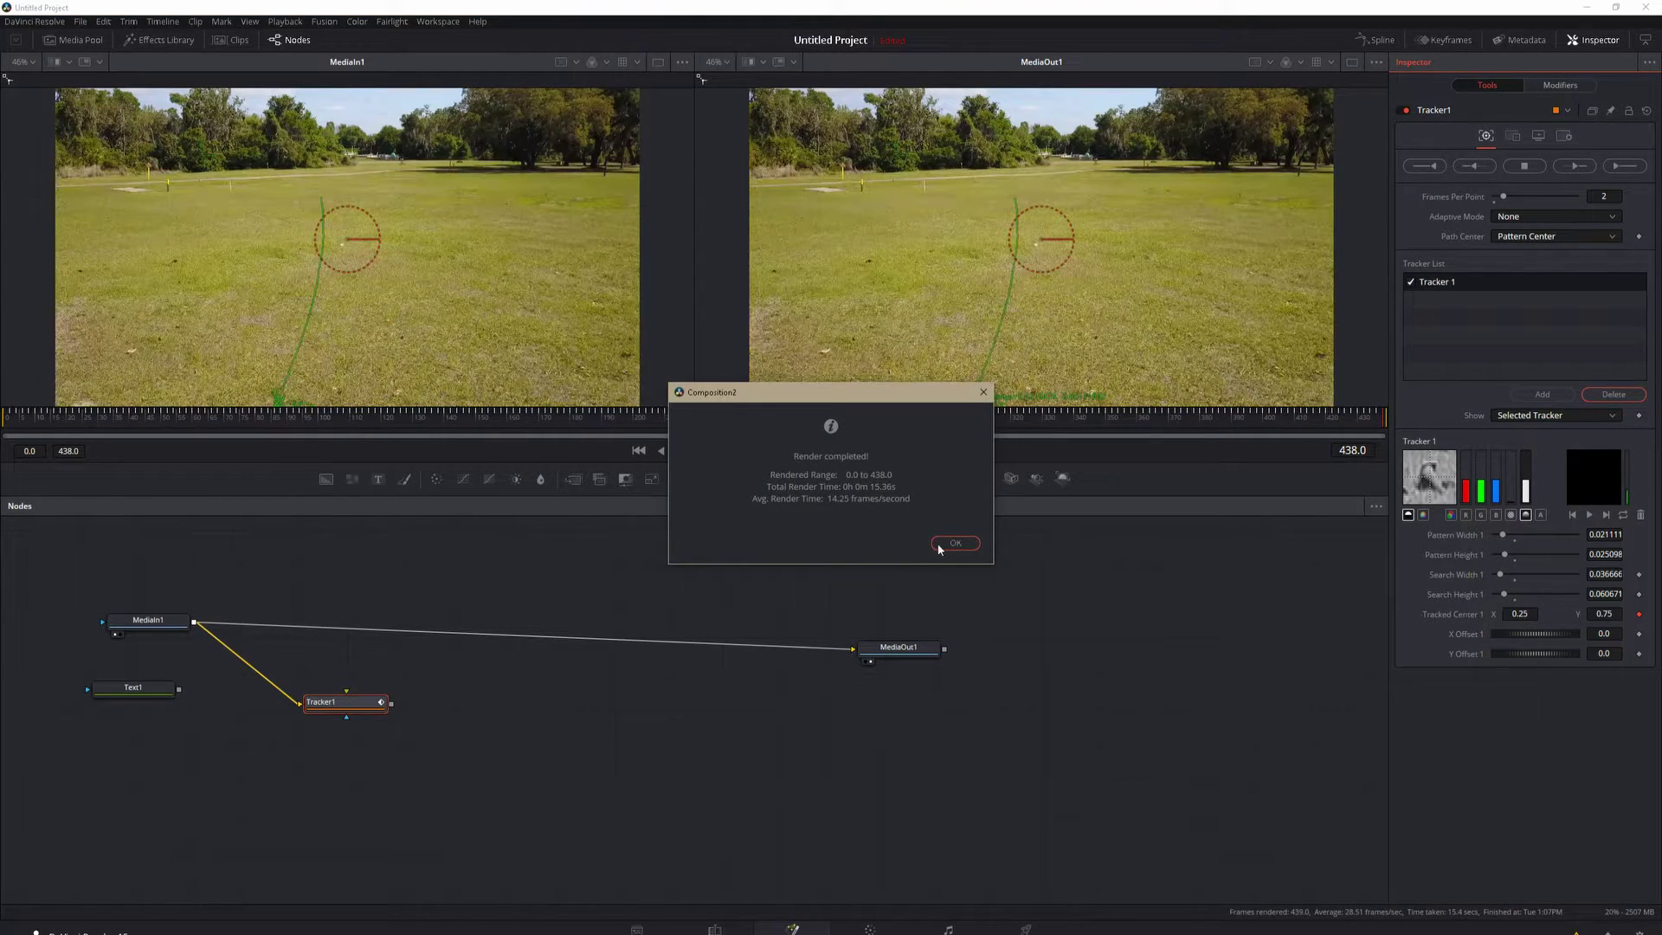
left_click(954, 544)
Insert Merge1 layering the Text1 'Cone' title over the drone footage from frame 0.
left_click_drag(101, 419, 6, 419)
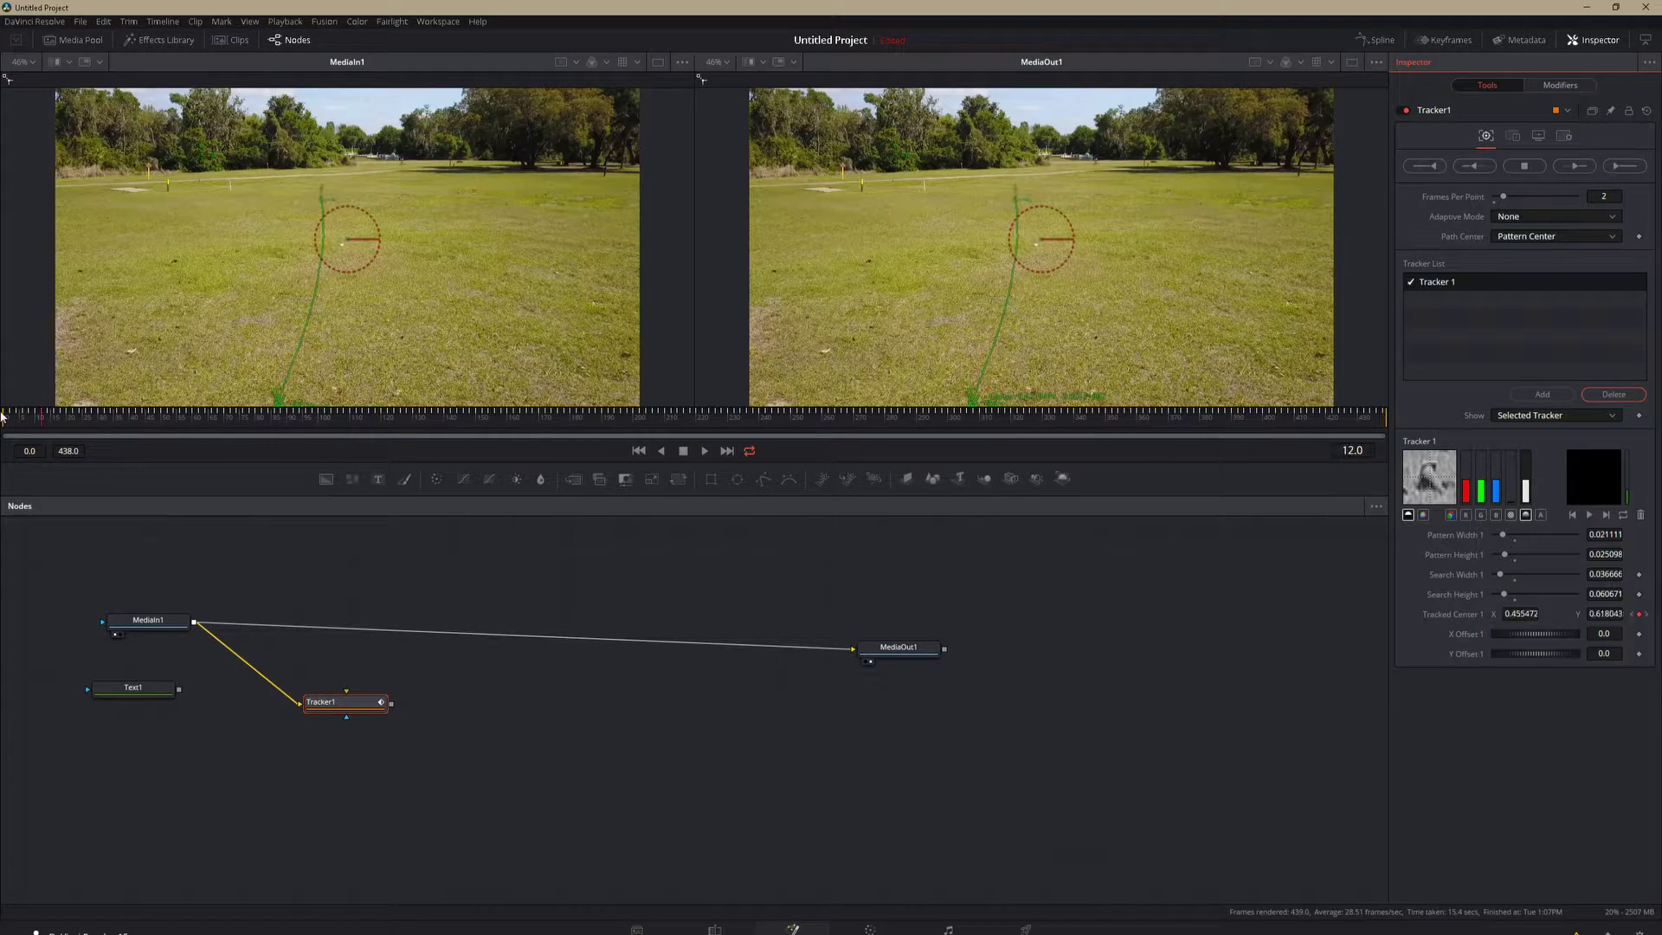
left_click_drag(178, 692, 195, 625)
left_click_drag(218, 680, 254, 631)
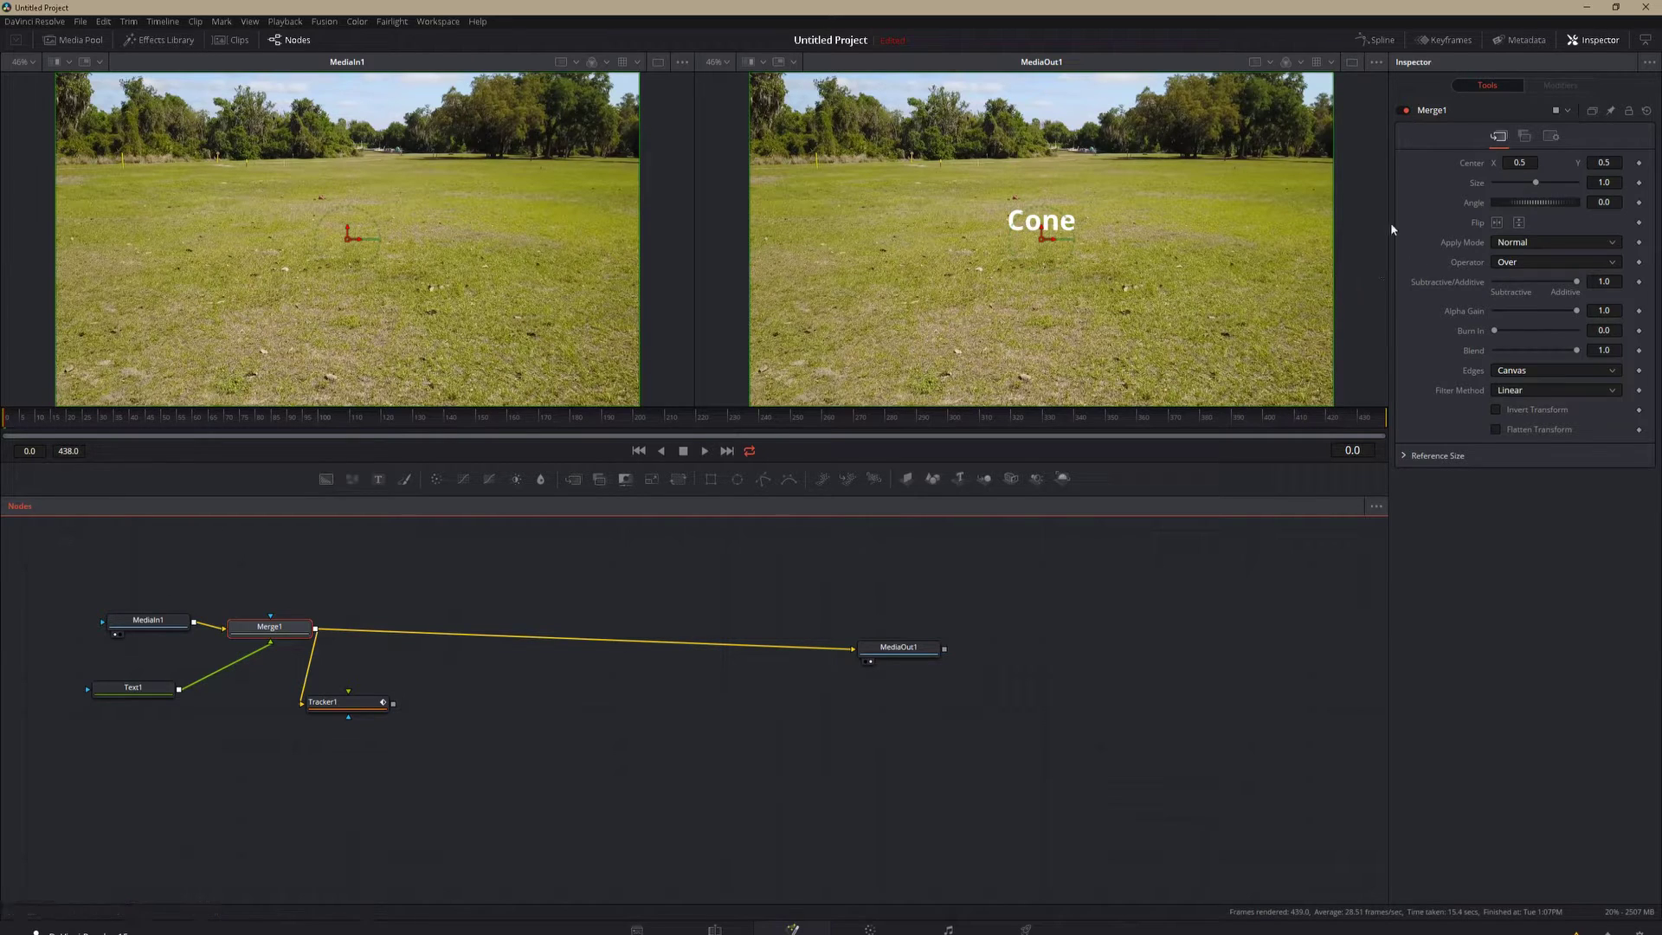
left_click(344, 702)
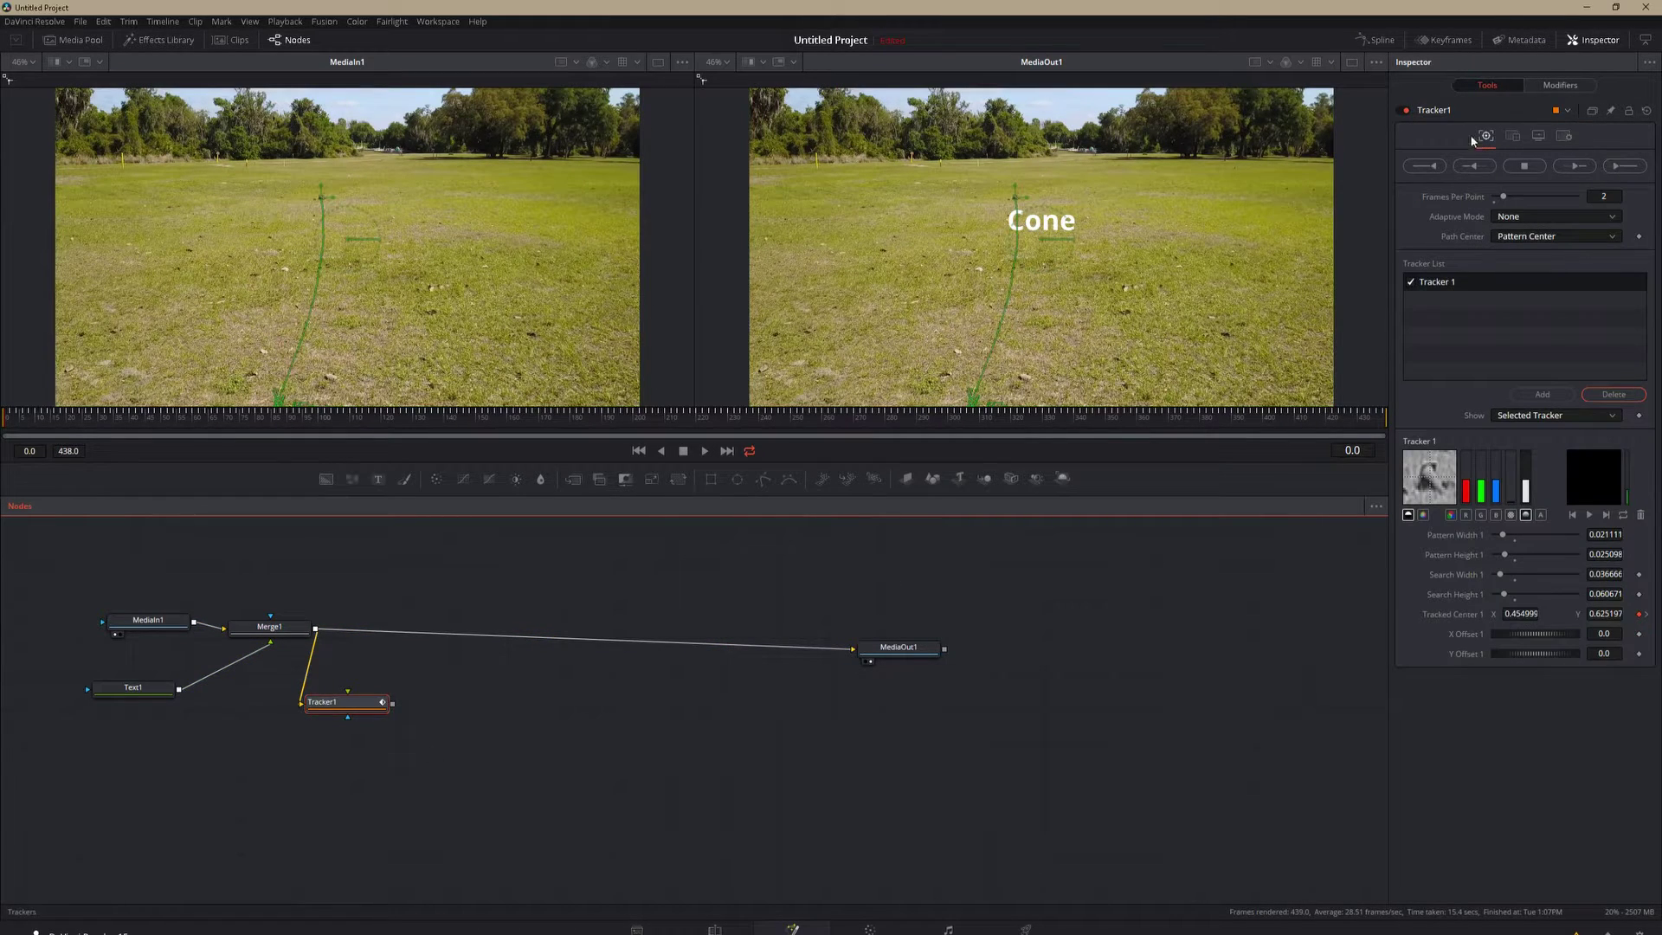
left_click(1608, 111)
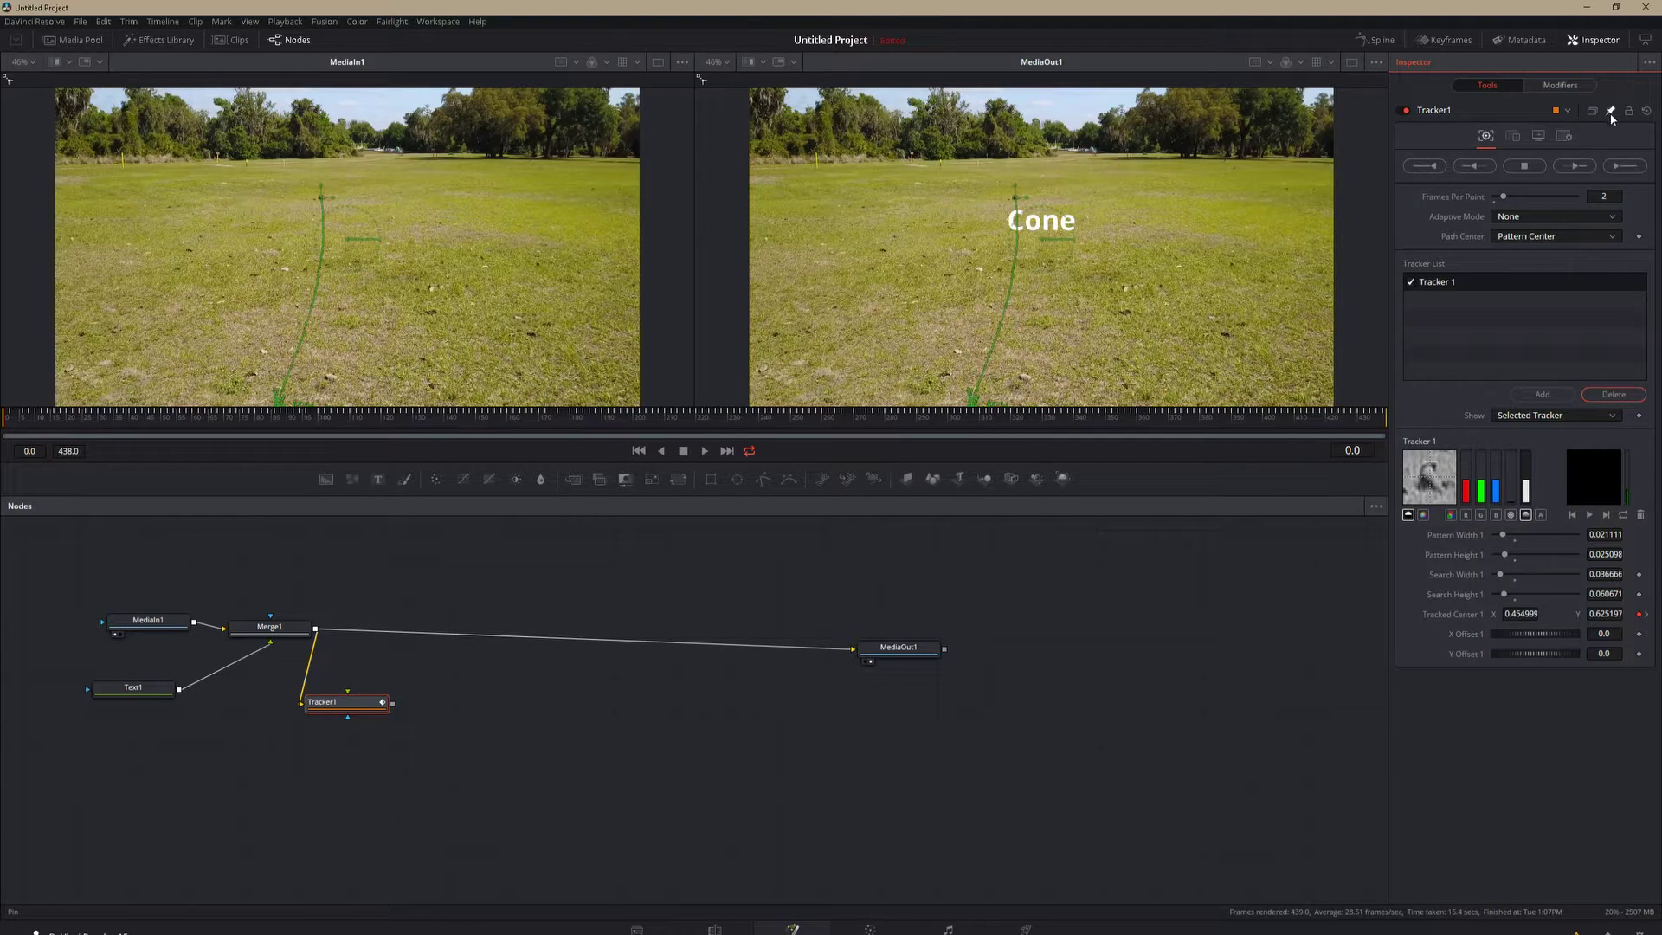
left_click(145, 695)
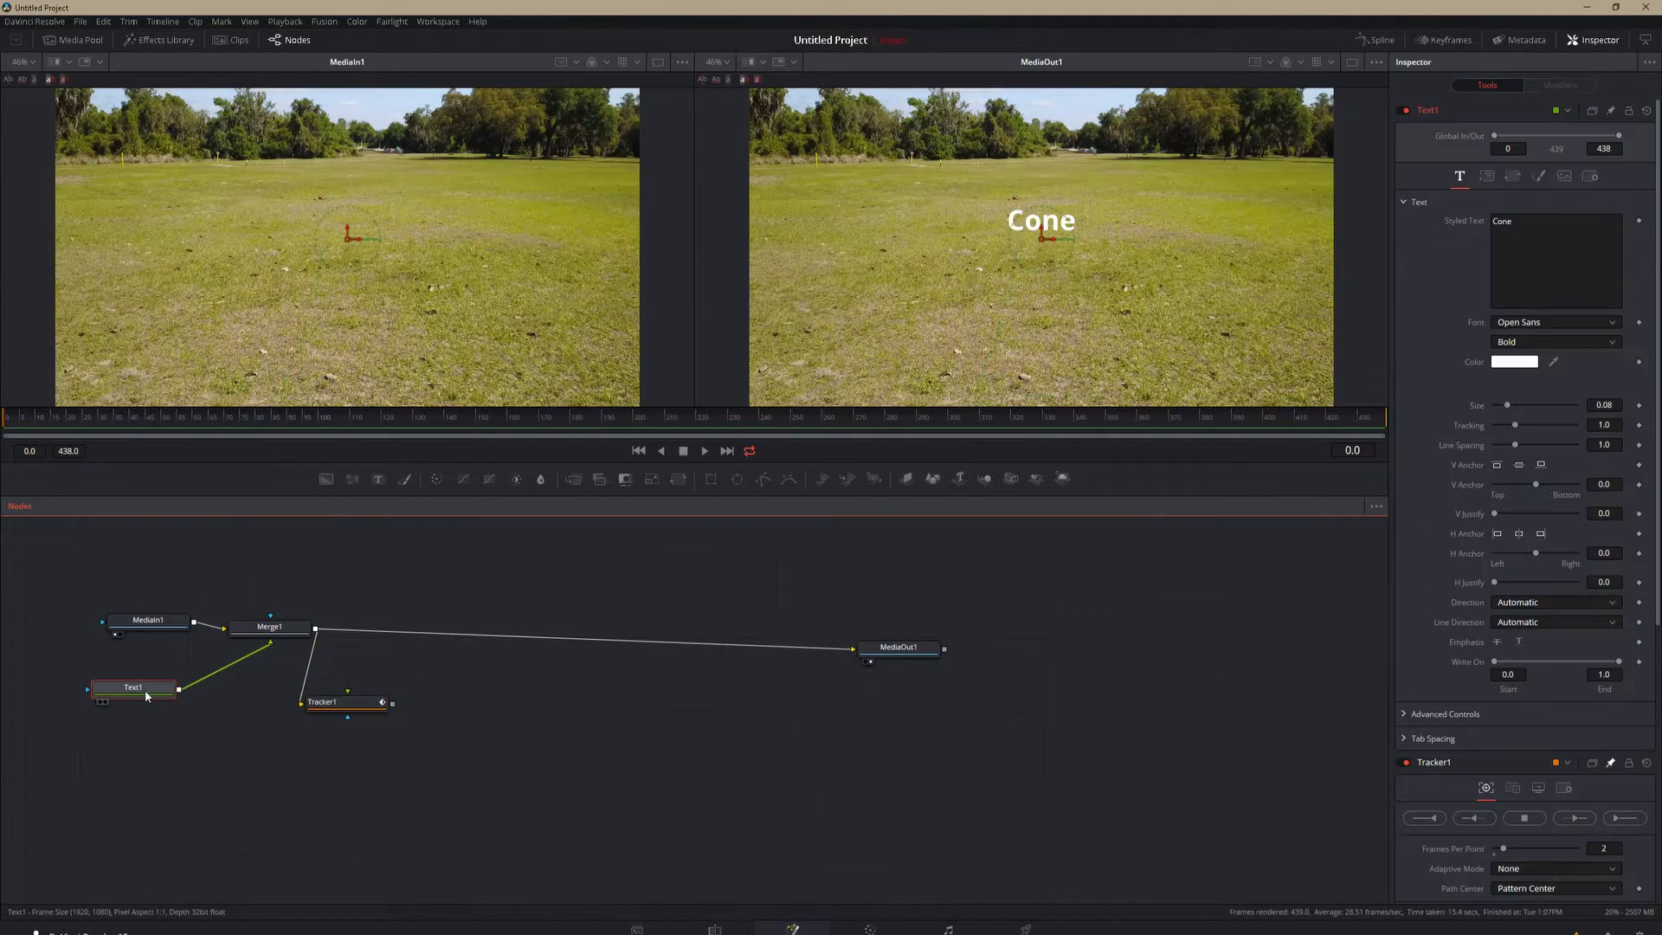
Add an expression to Text1's Layout Center, dismissing the auto-save prompt.
left_click(1487, 178)
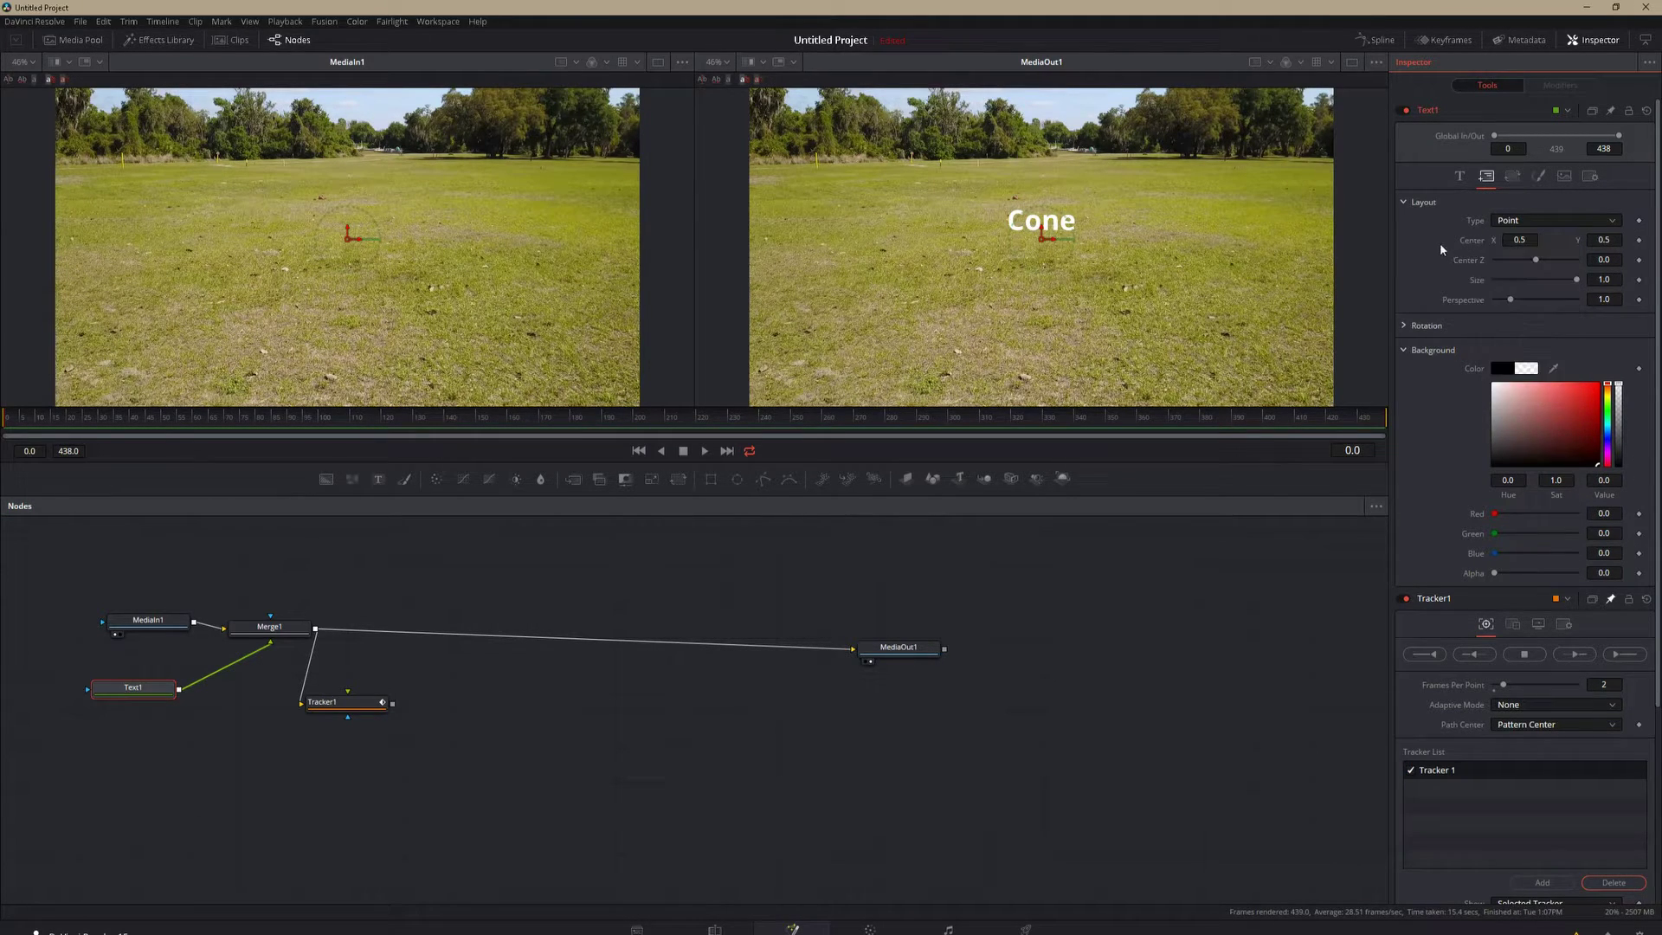
right_click(1472, 243)
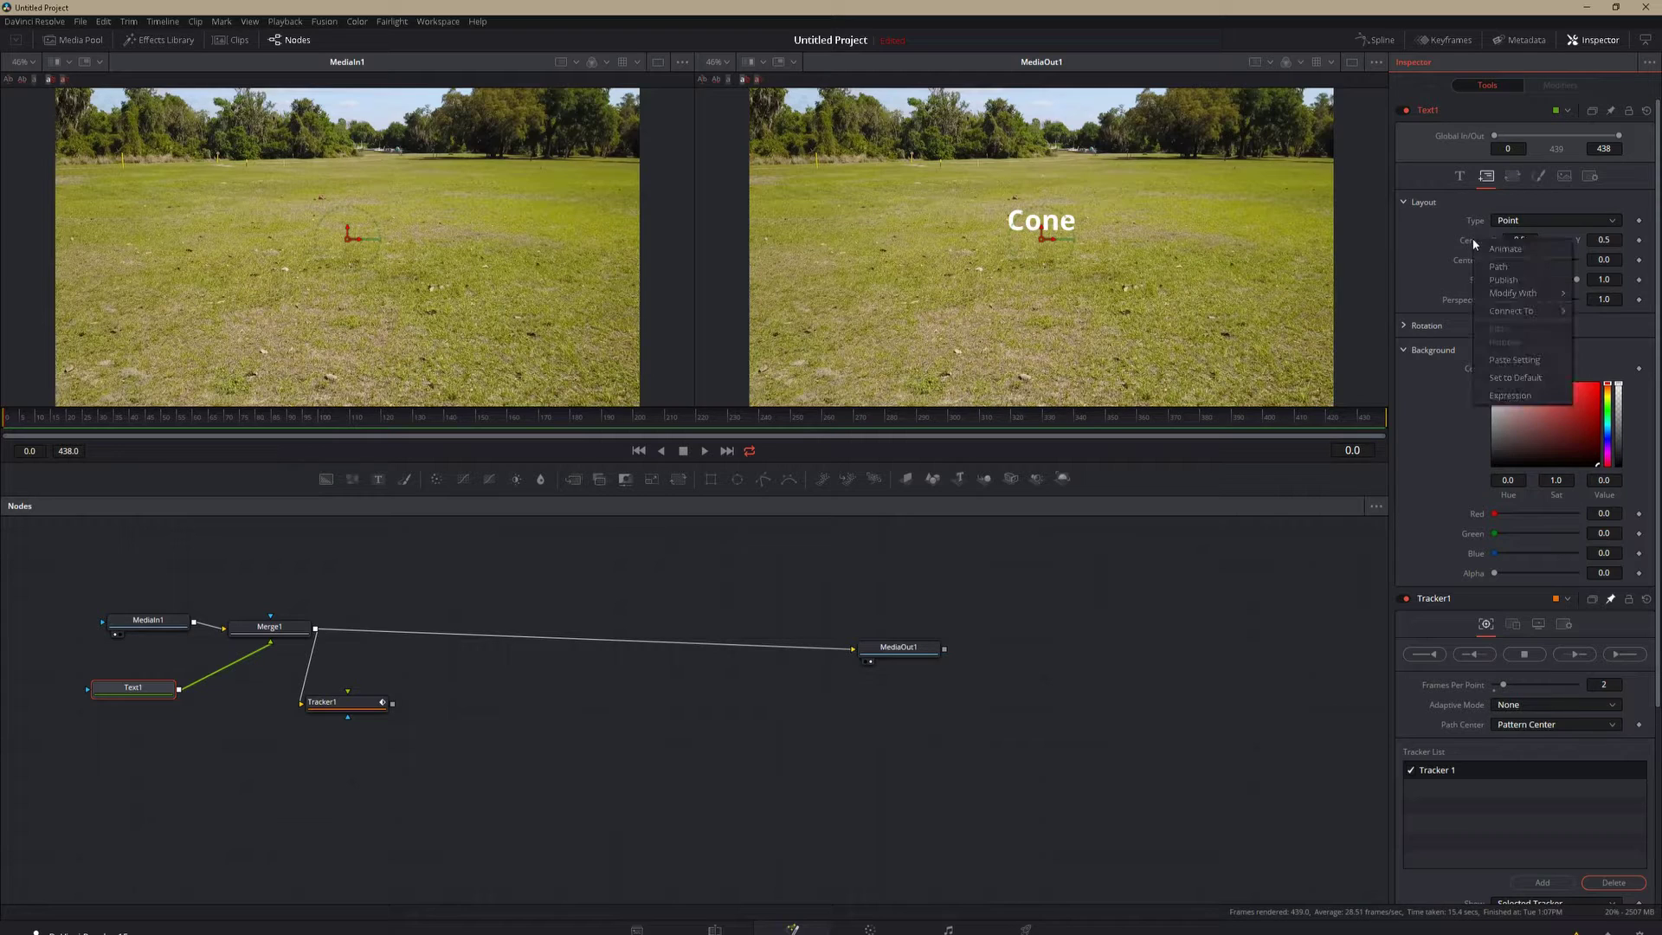
left_click(1507, 395)
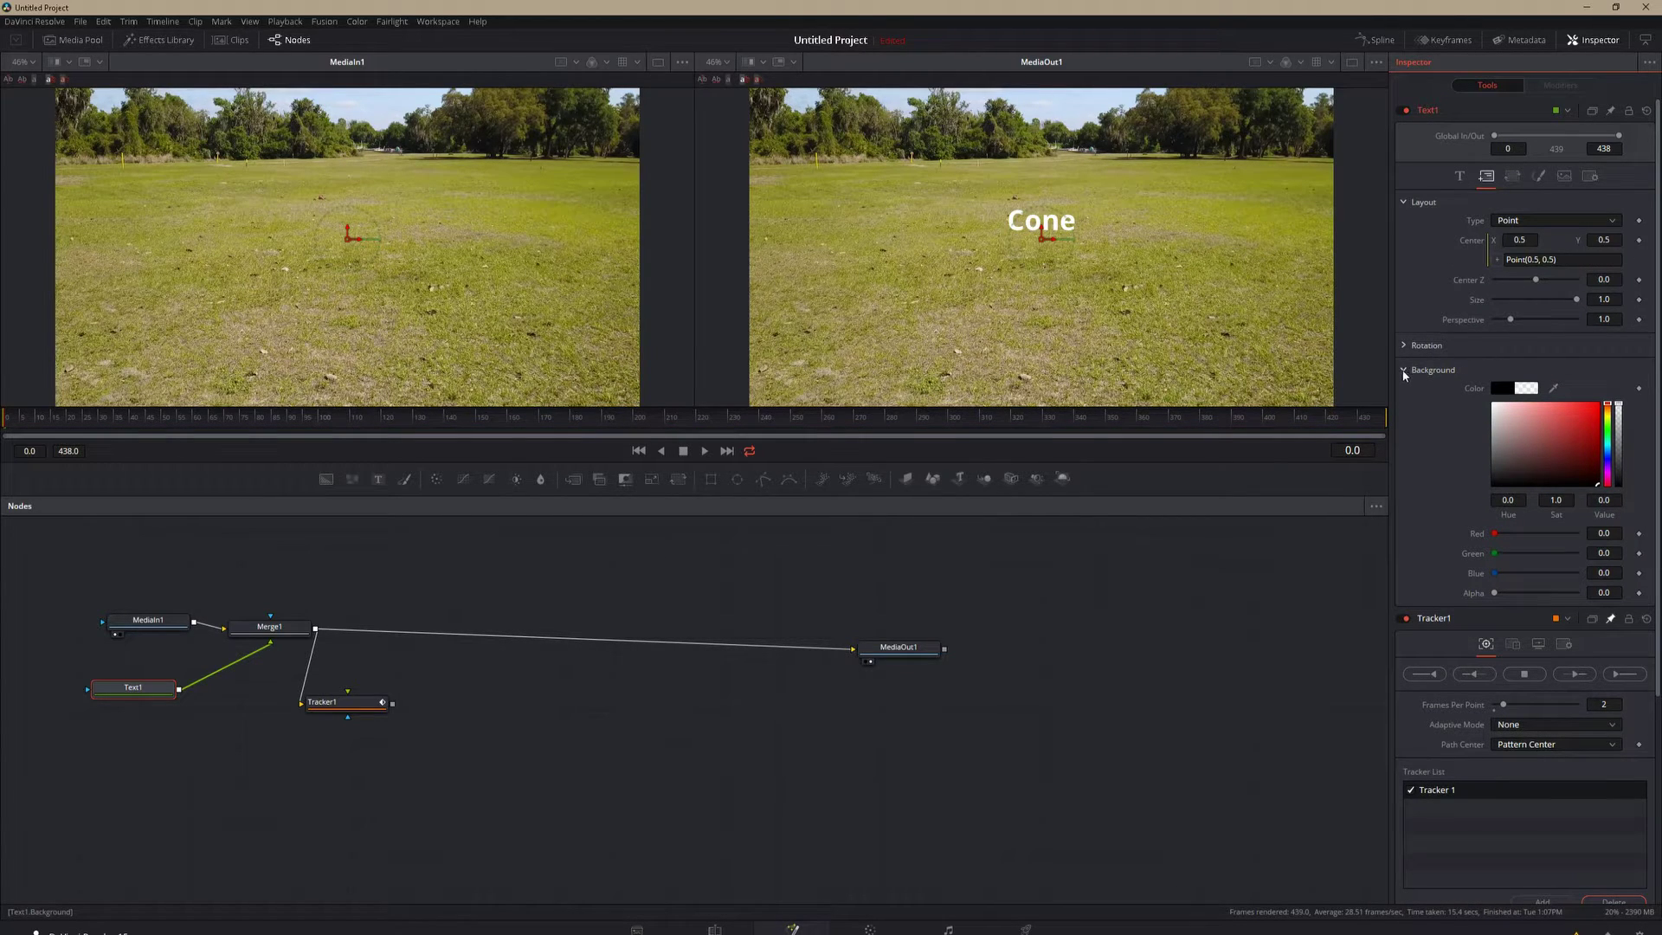
left_click(1404, 370)
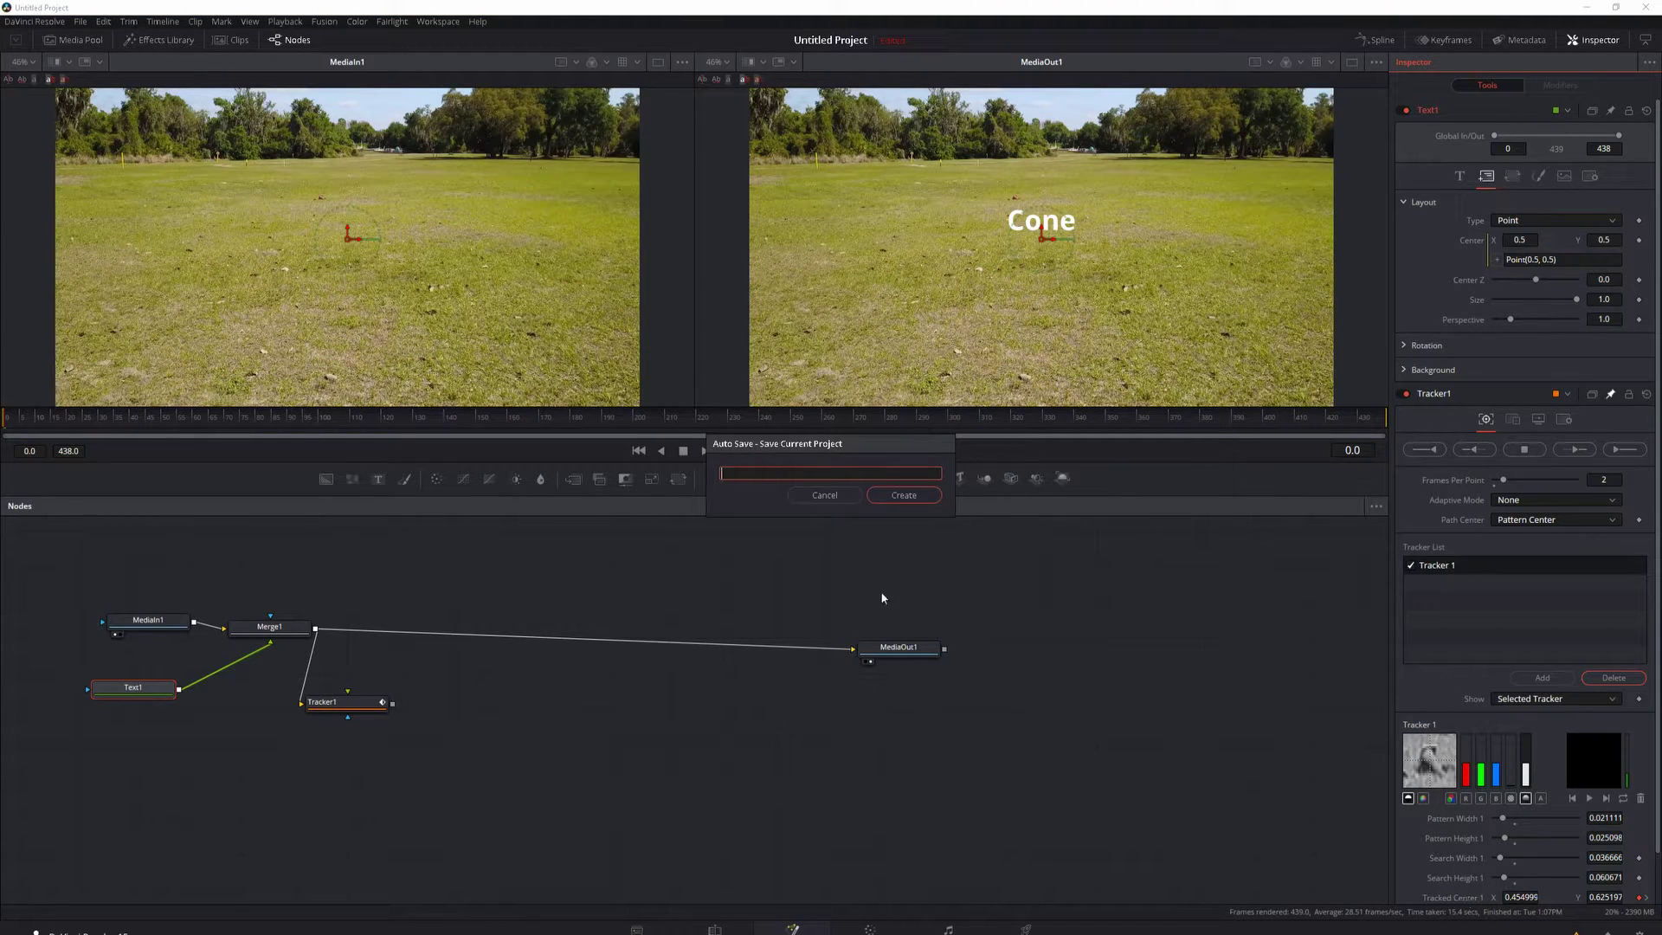
left_click(847, 496)
Link the Center expression to Tracker1.TrackedCenter1.
left_click_drag(1499, 262, 1475, 902)
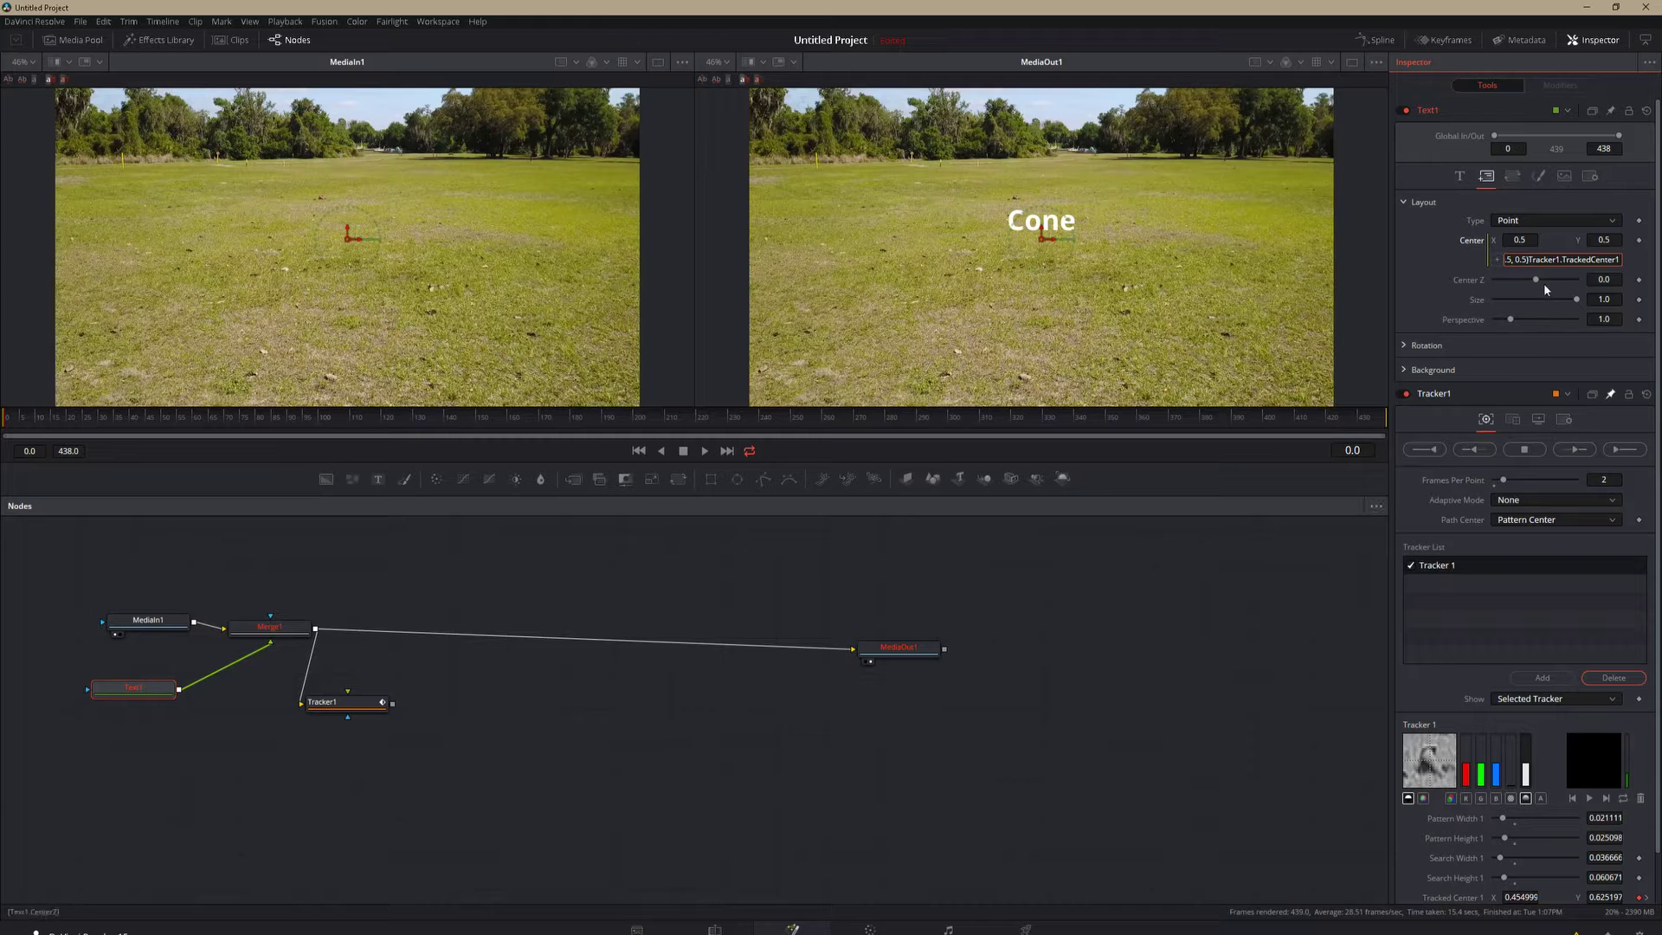
double_click(1529, 260)
key("End")
key("ctrl+a")
key("BackSpace")
left_click_drag(1496, 260, 1468, 845)
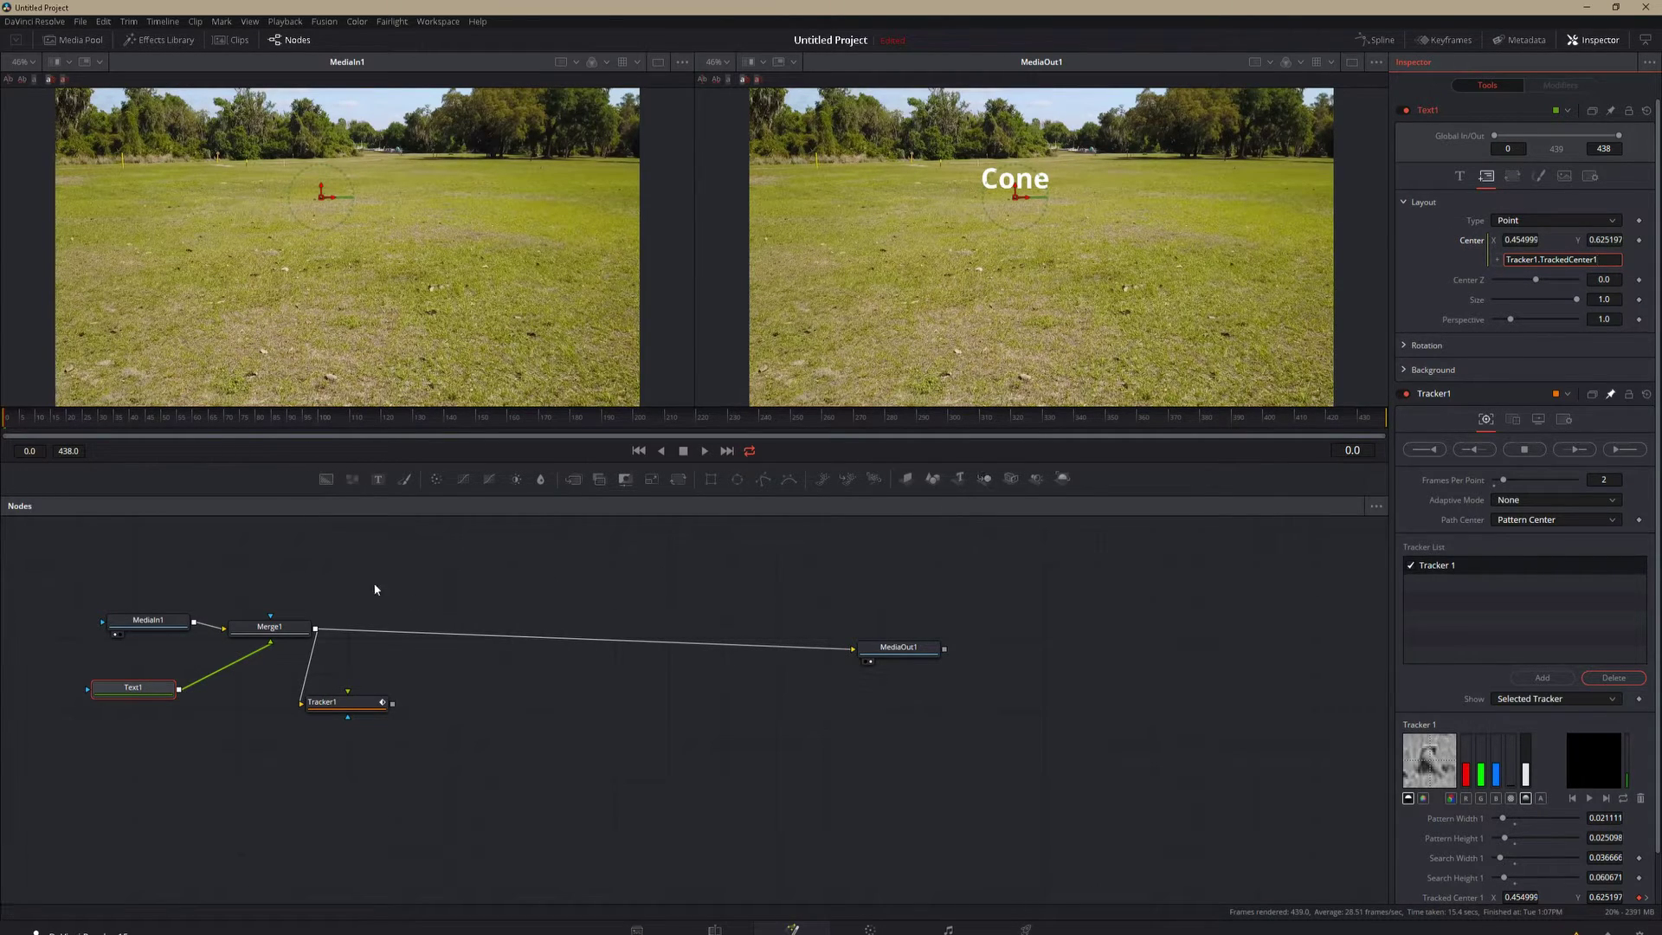
left_click_drag(174, 434, 3, 427)
key("space")
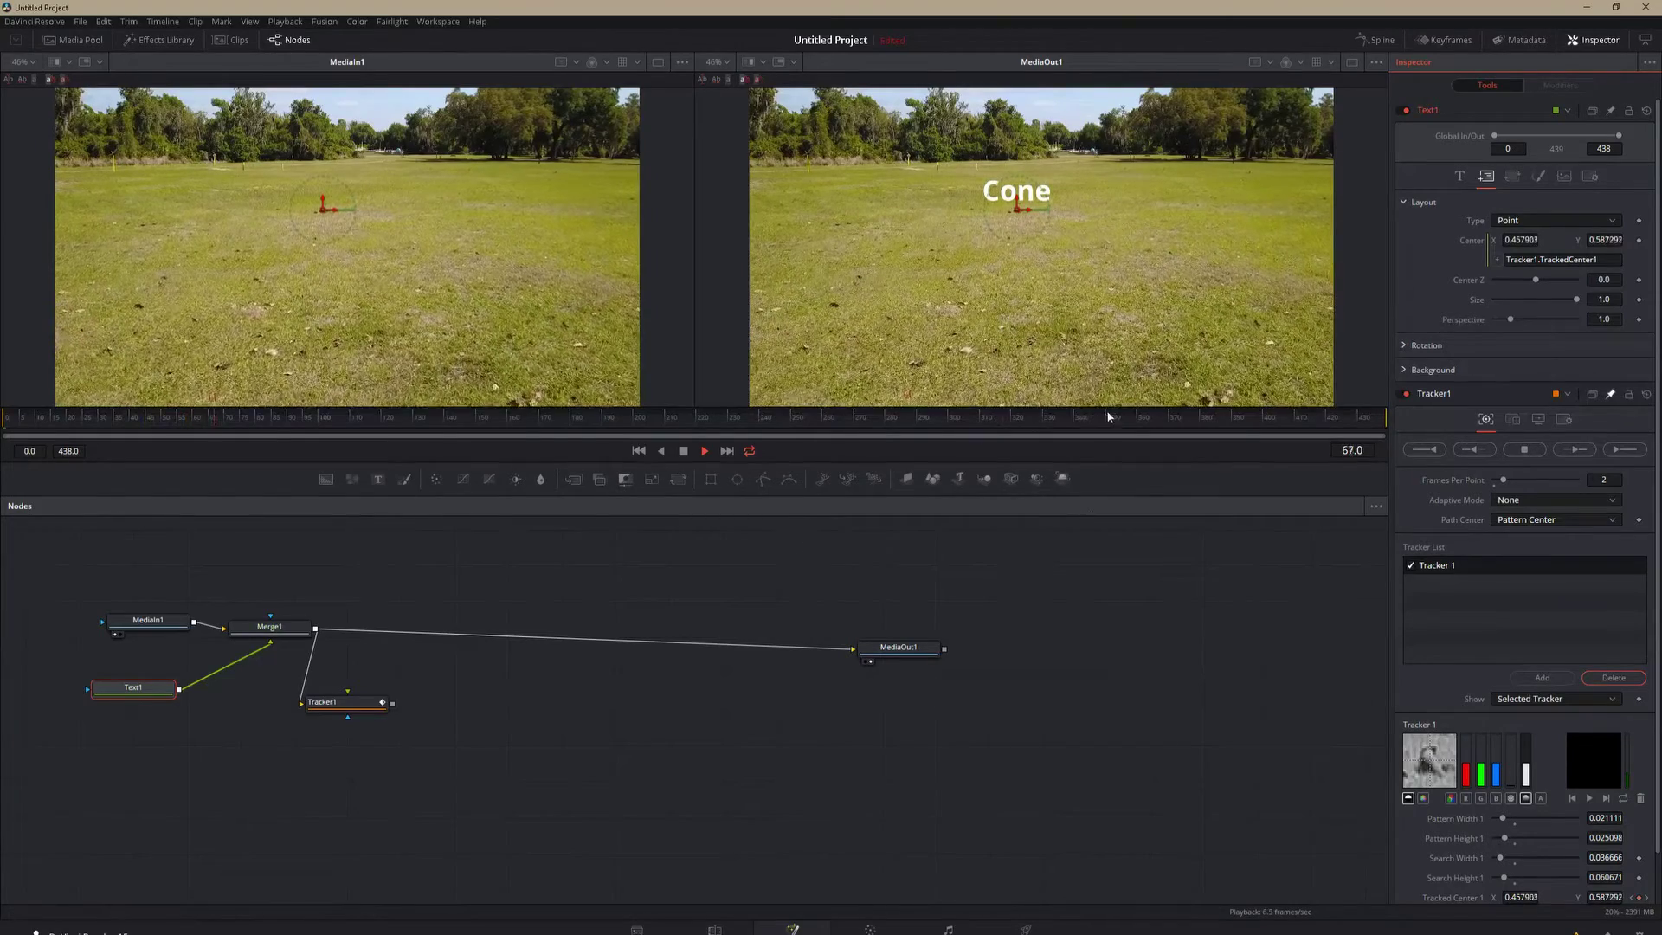
left_click(705, 424)
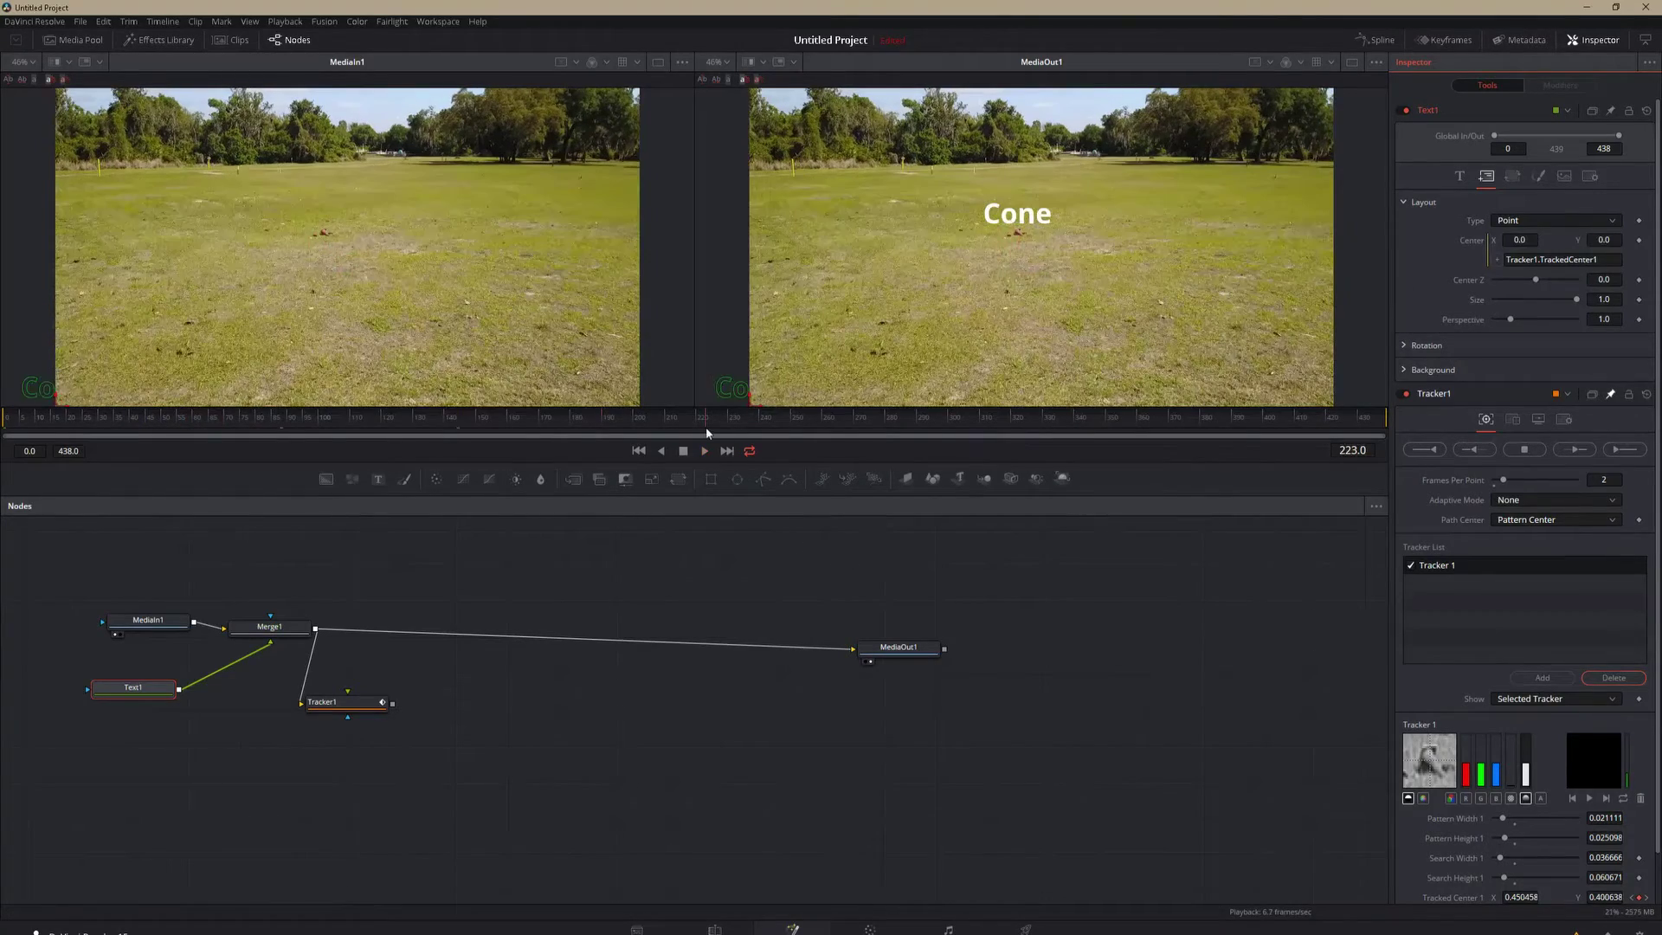
left_click(876, 418)
left_click(904, 420)
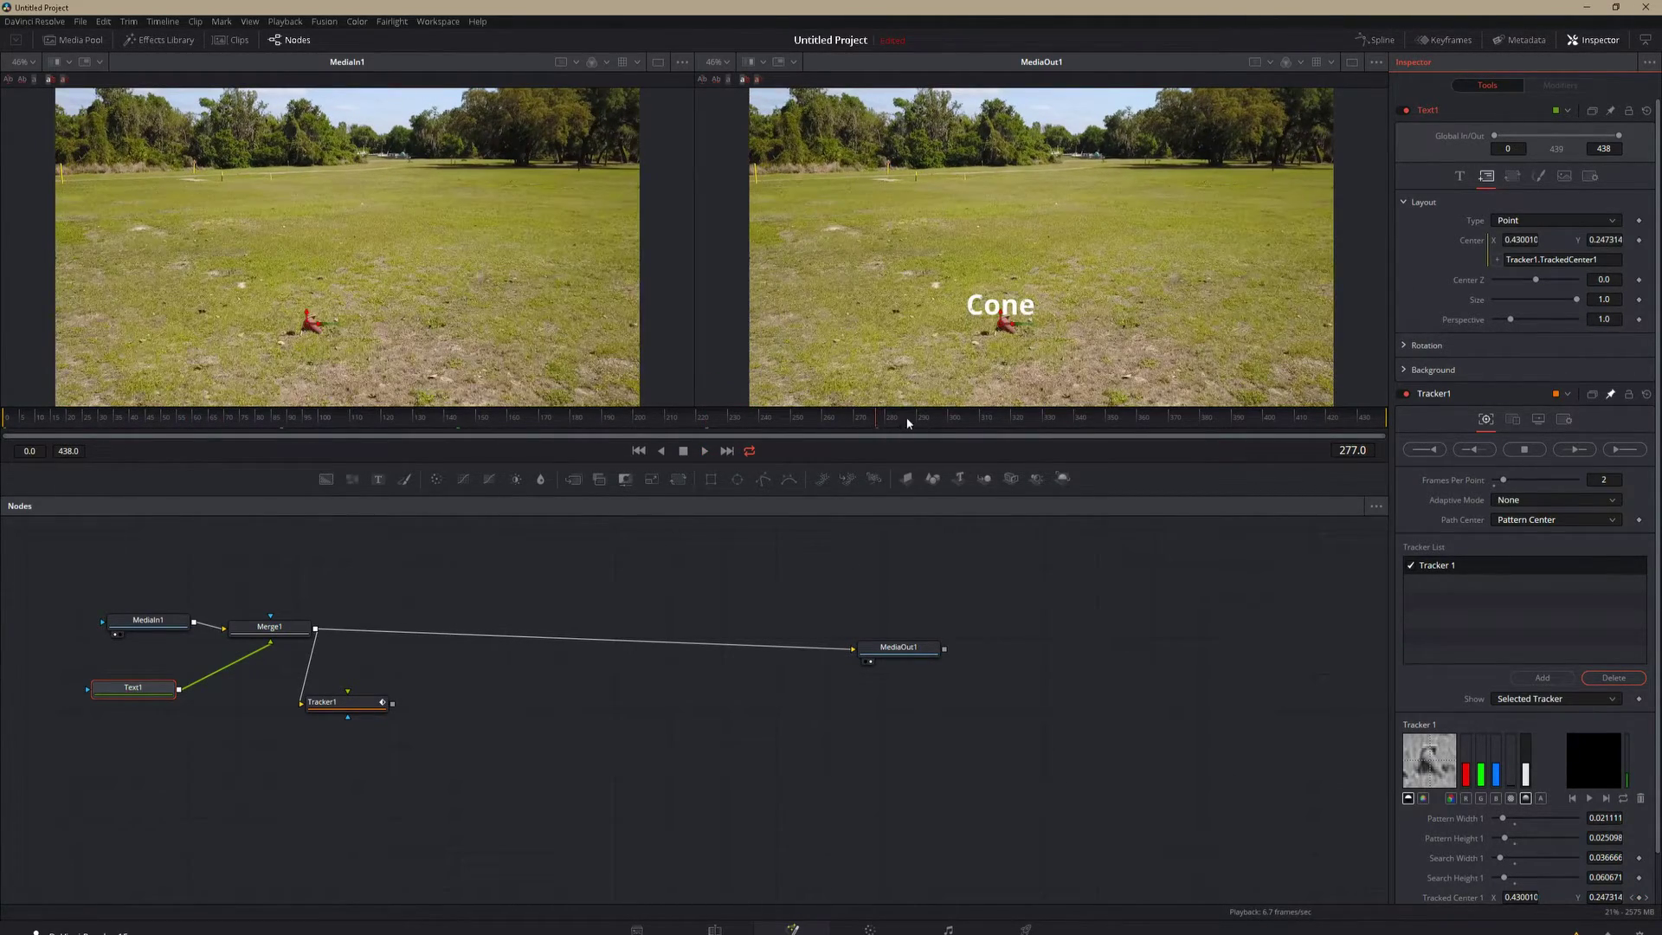
left_click(935, 421)
left_click(968, 422)
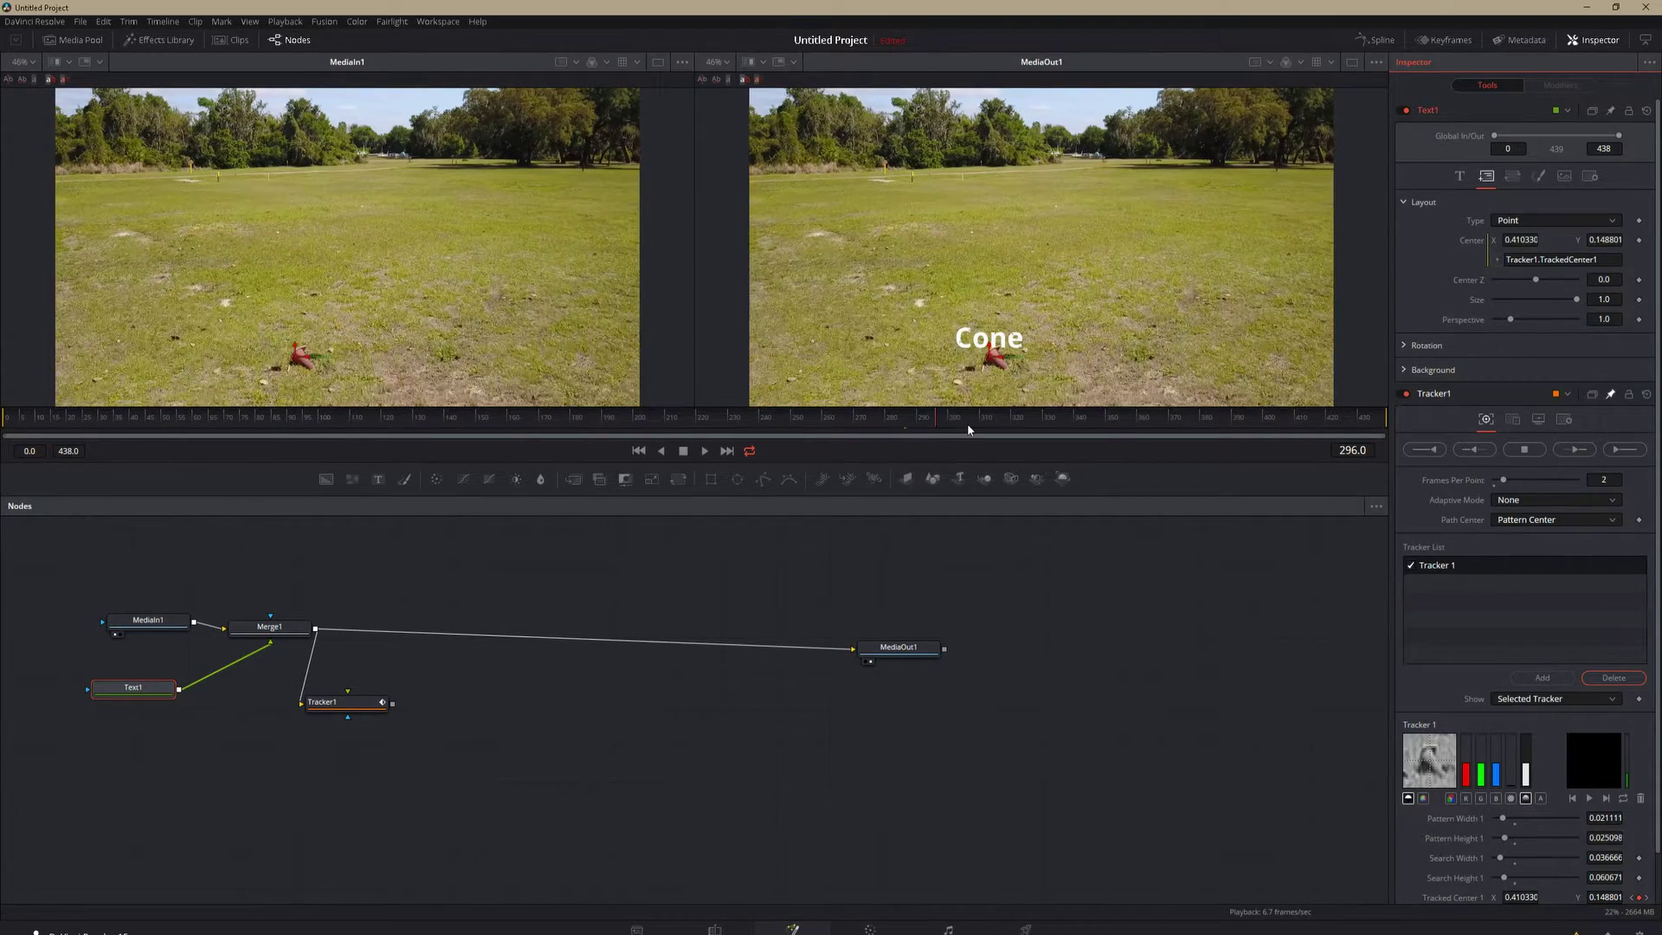
left_click(973, 422)
left_click(1009, 419)
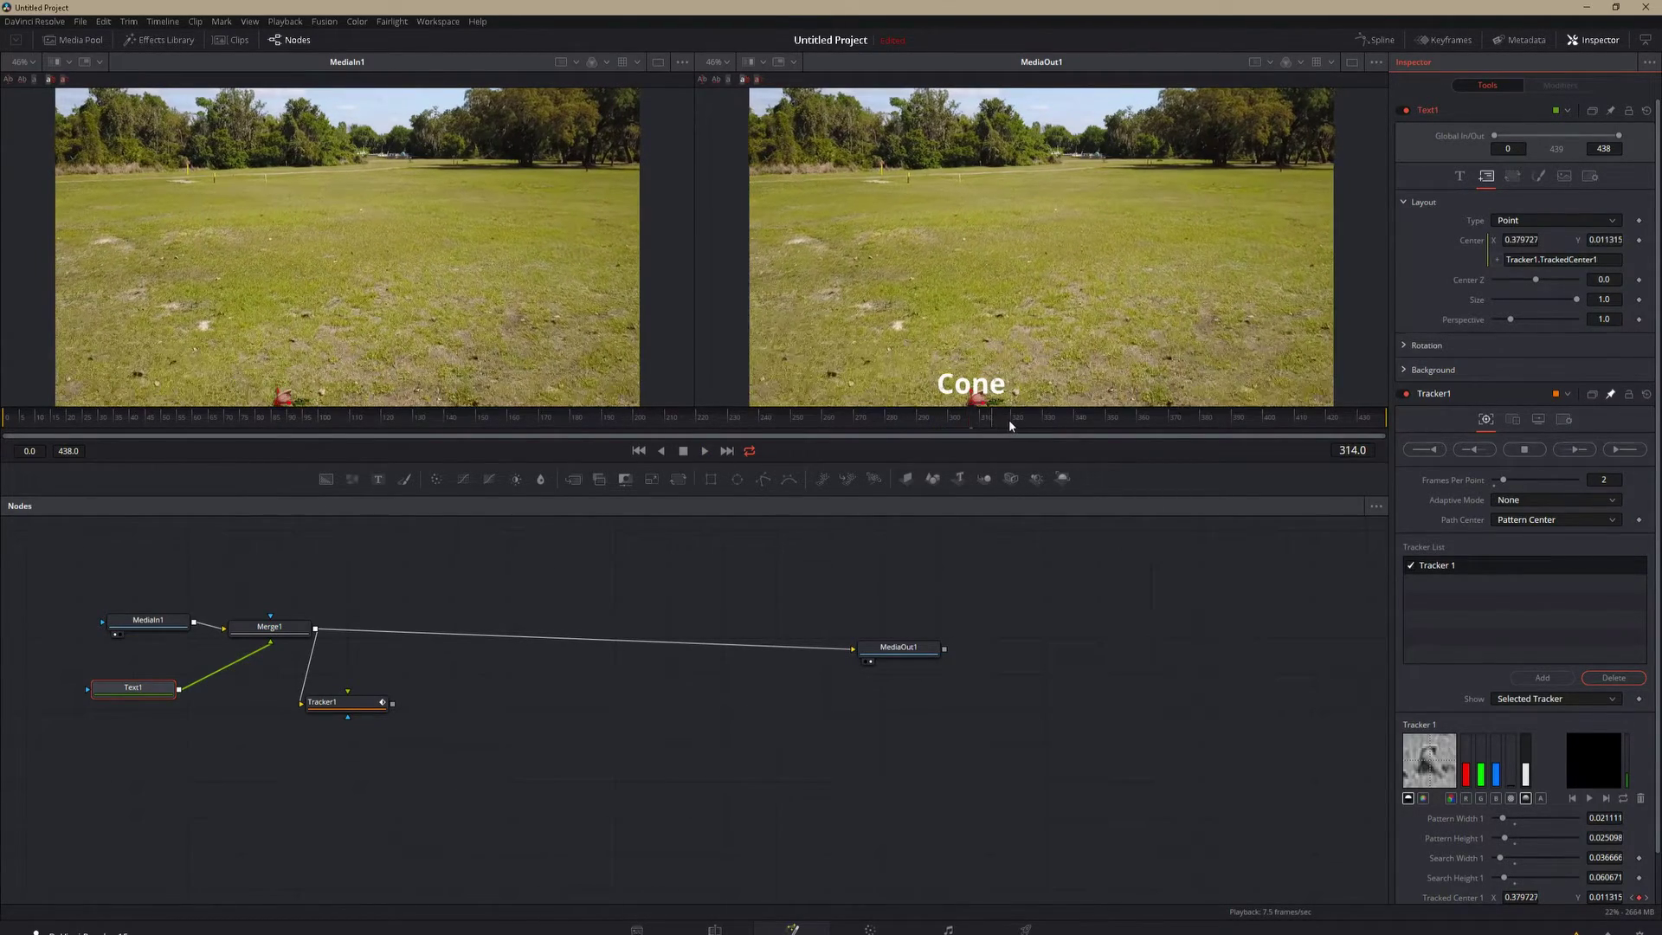
key("space")
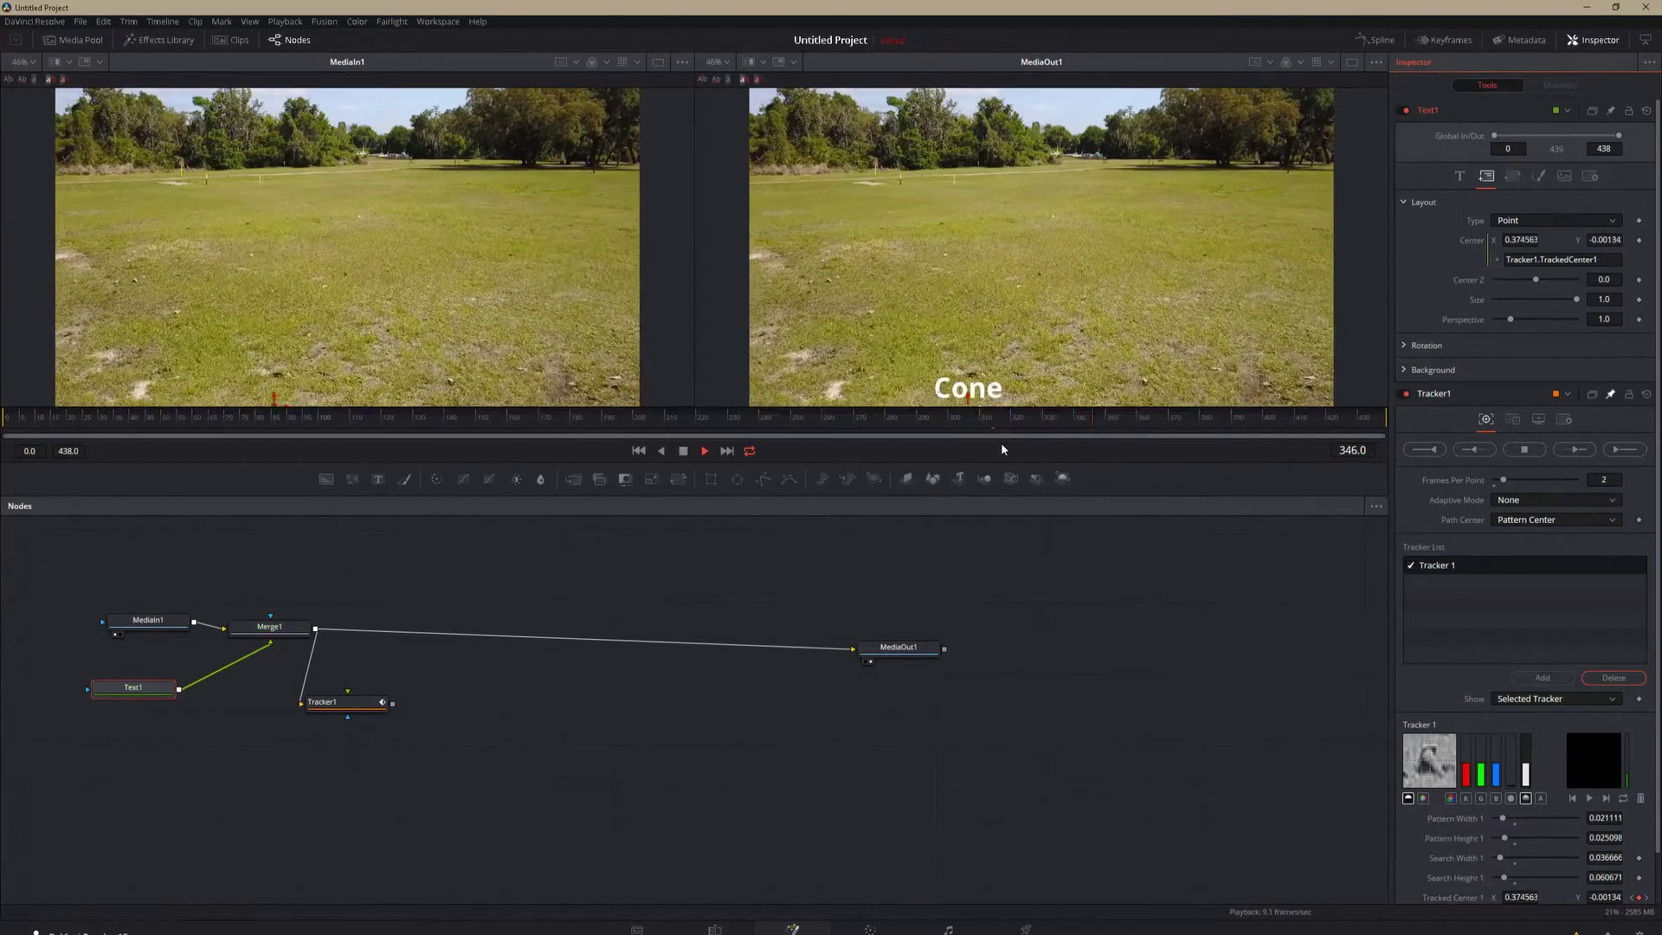
key("space")
left_click(956, 424)
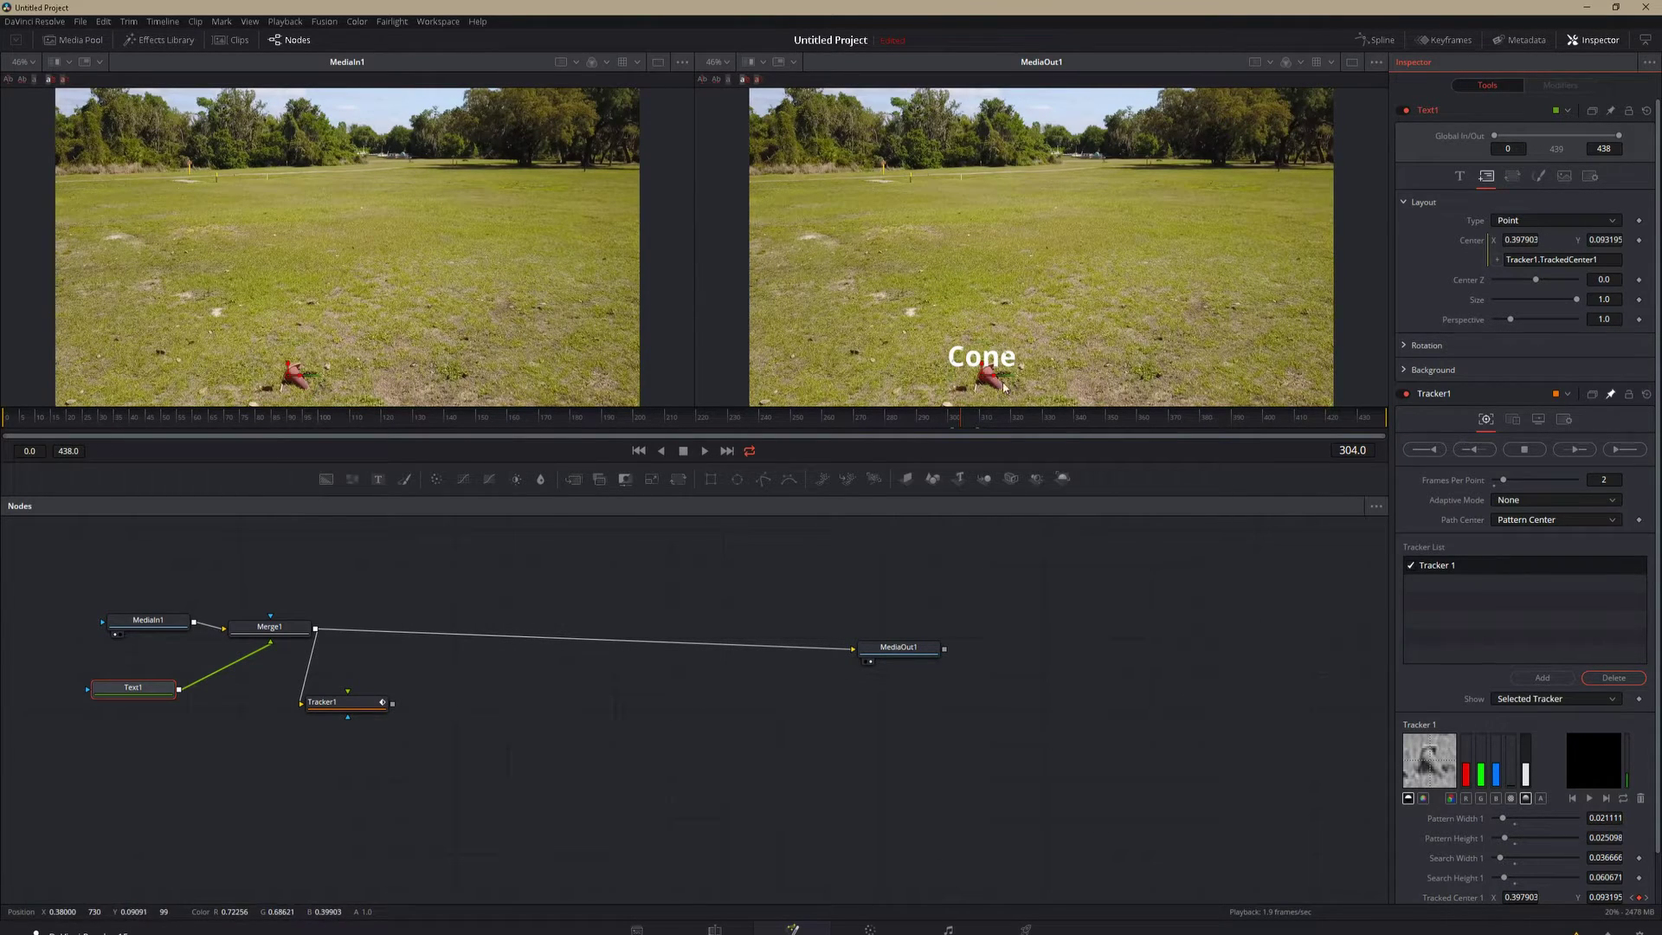
left_click(1459, 176)
Keyframe Write On at frame 304, take Write On End to 0 by frame 317, and replay.
left_click(1639, 661)
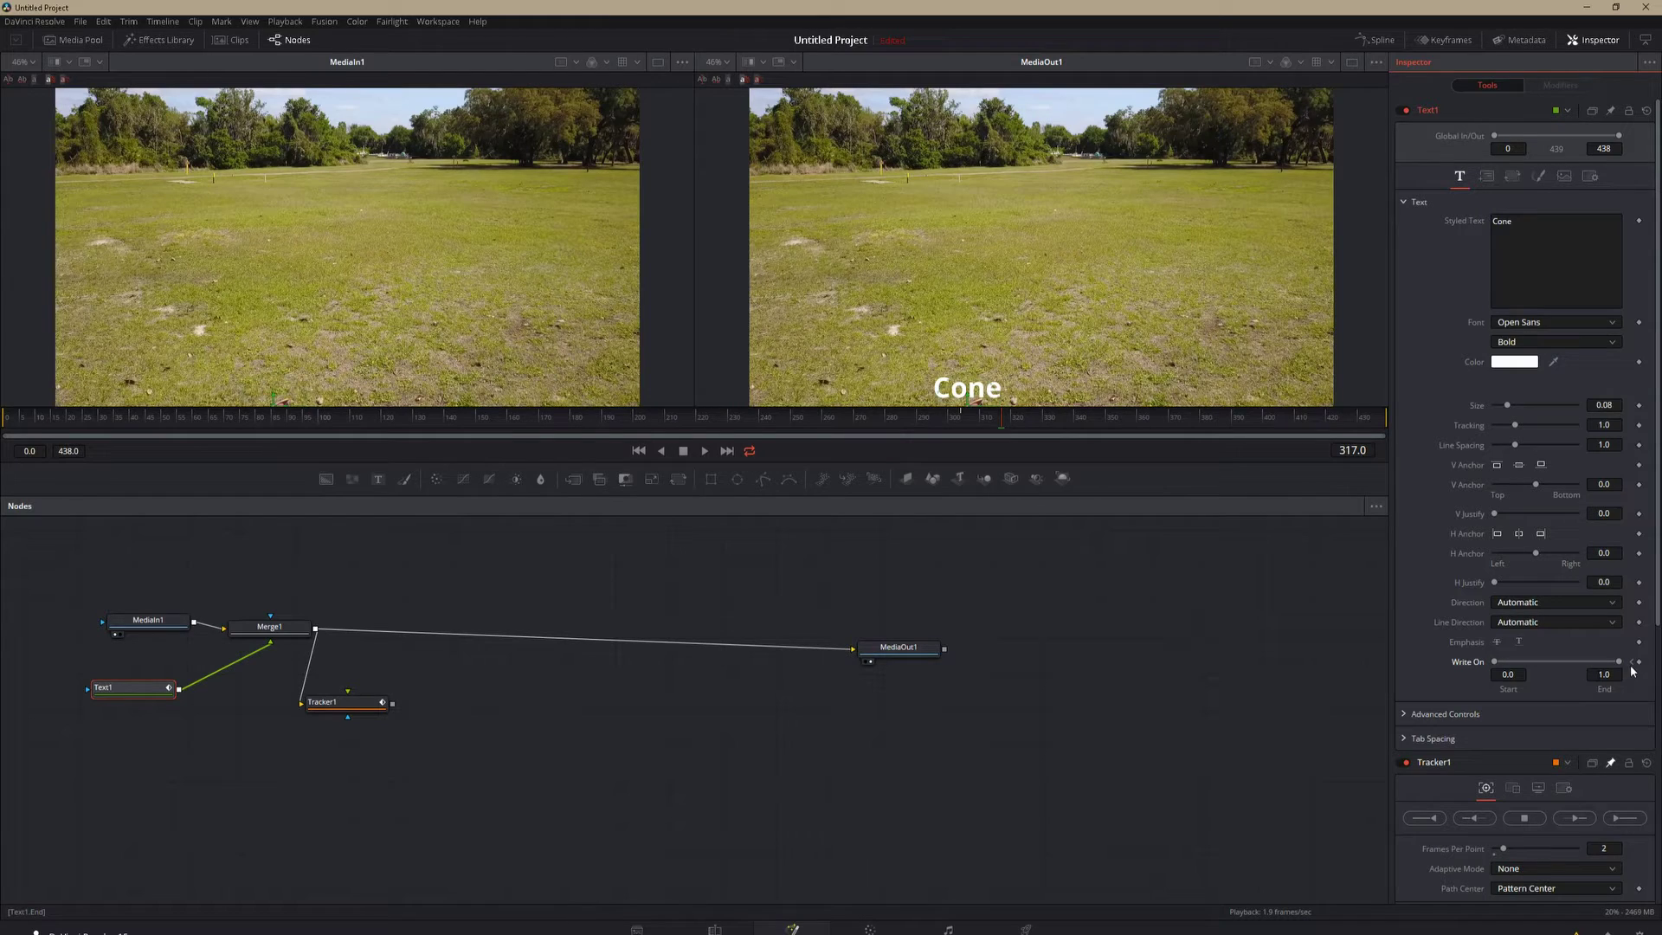
left_click_drag(1618, 662, 1482, 657)
left_click_drag(66, 414, 3, 417)
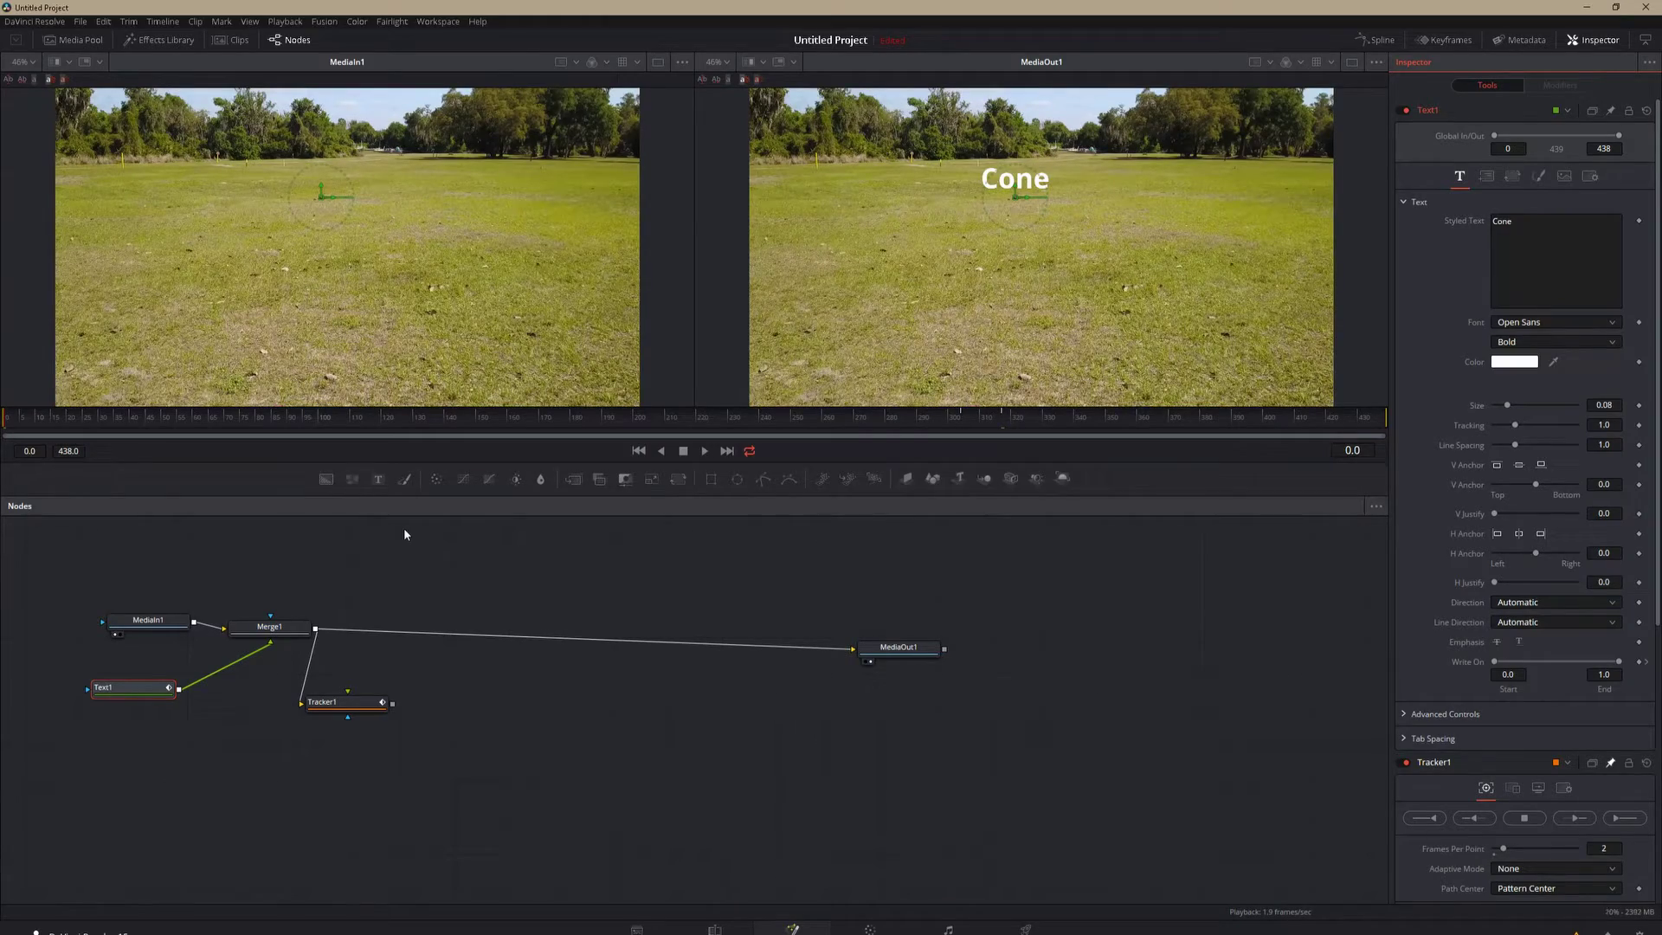
key("space")
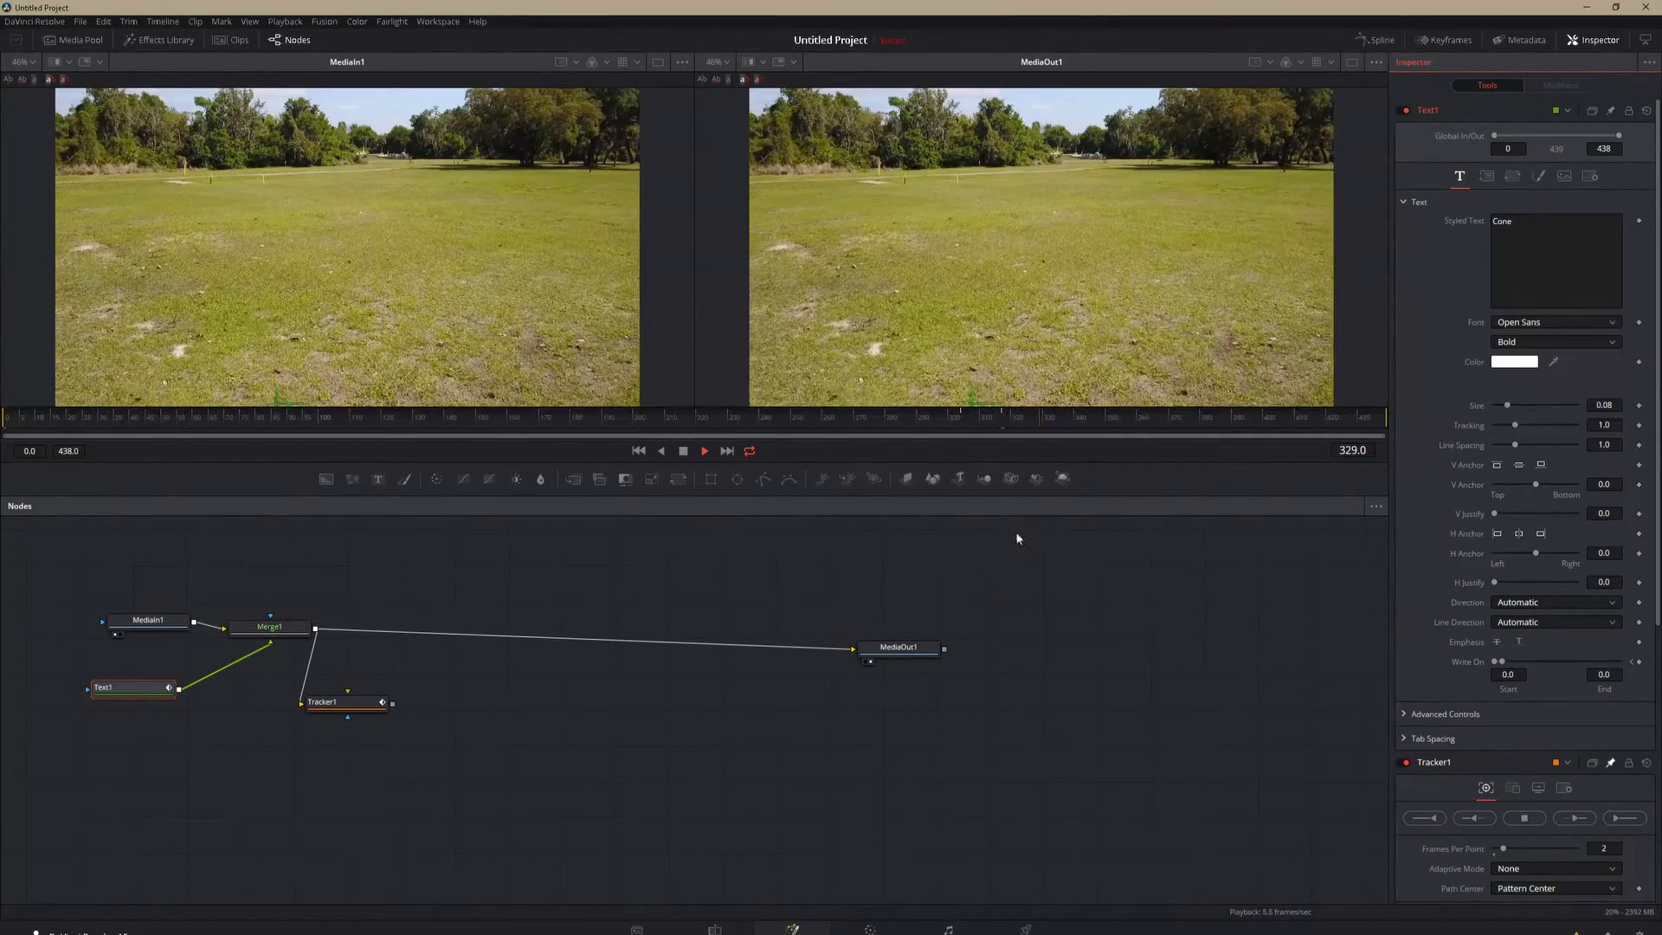
Stop playback and switch to the Edit page showing Fusion Clip 2 on Video 1.
key("space")
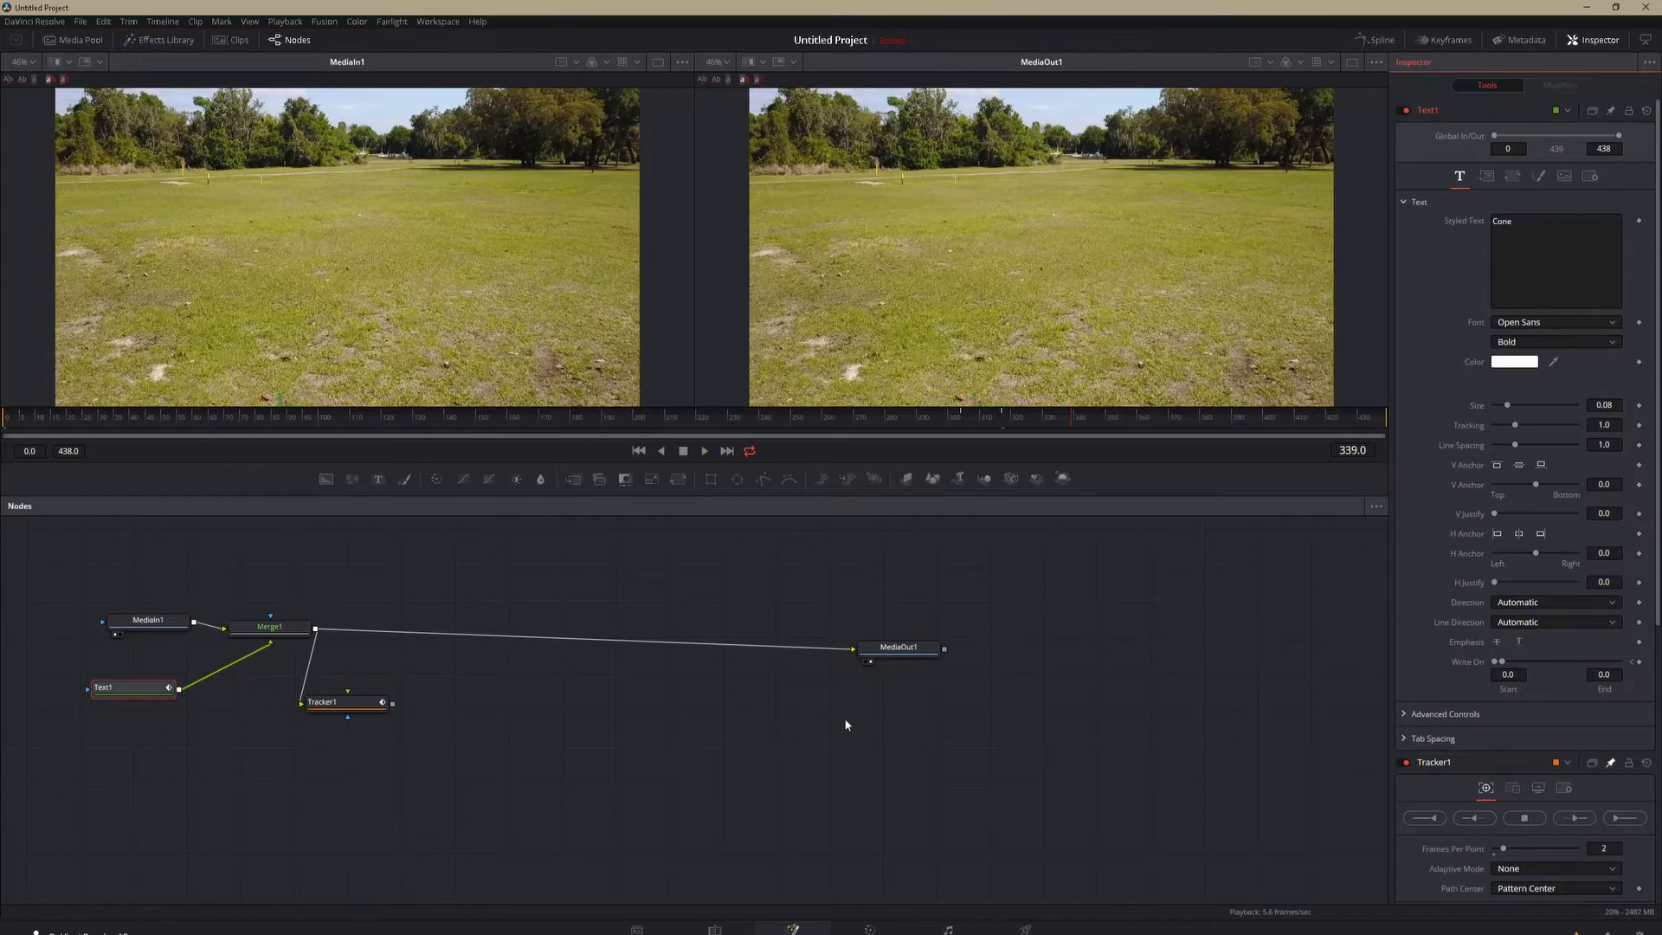
left_click(716, 927)
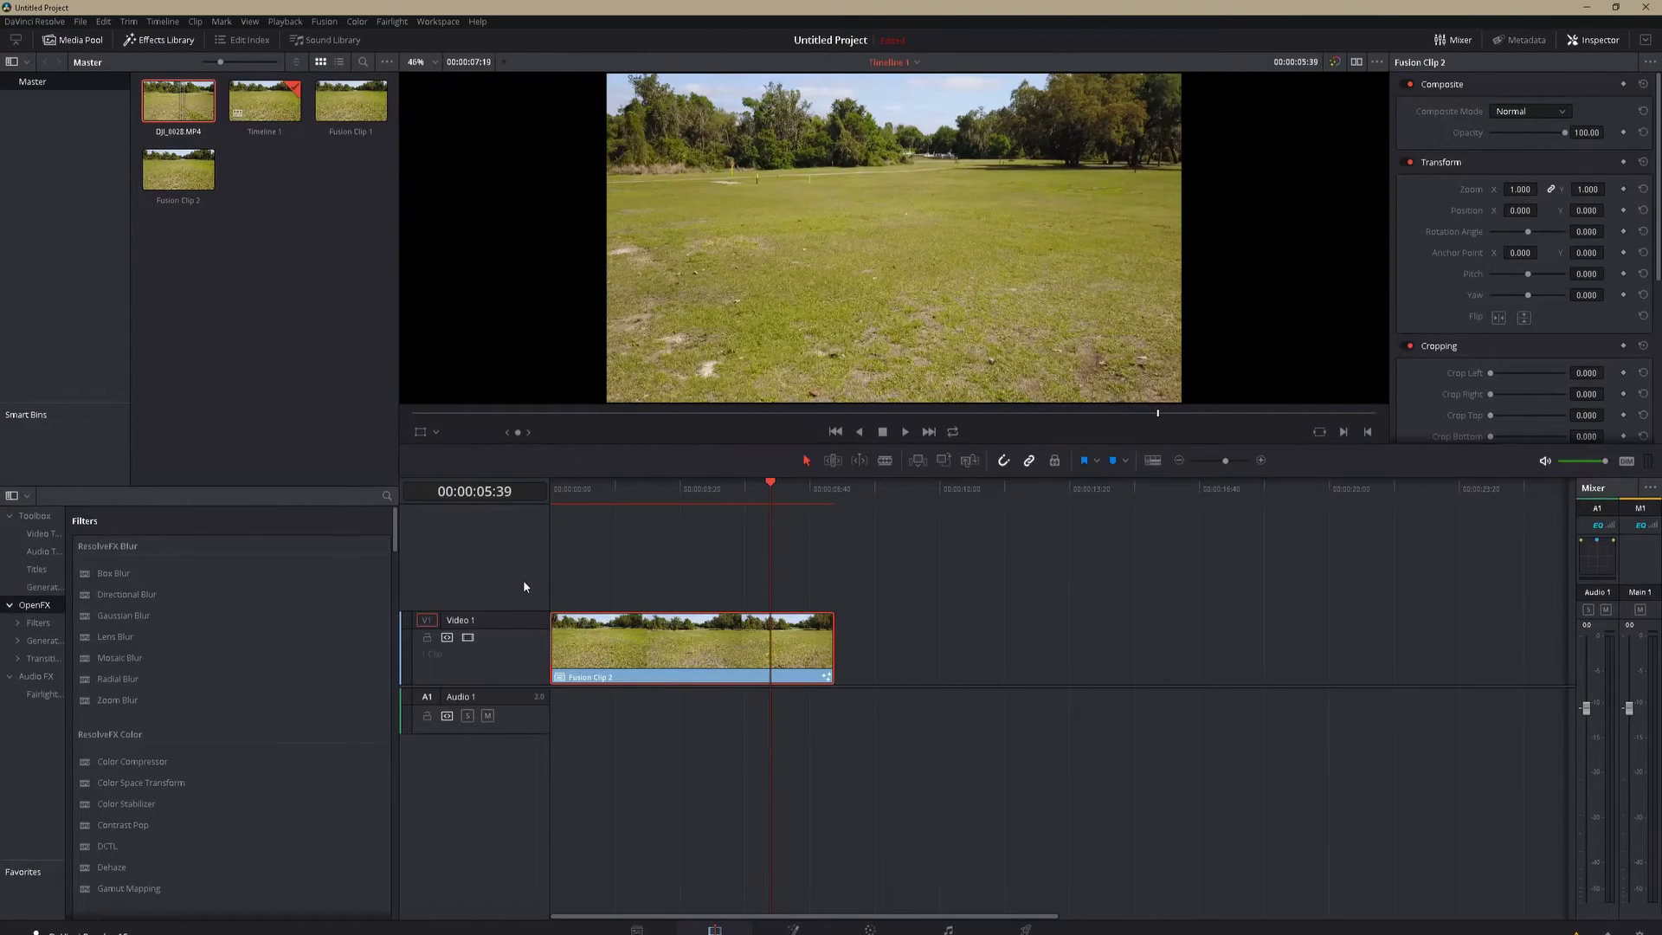